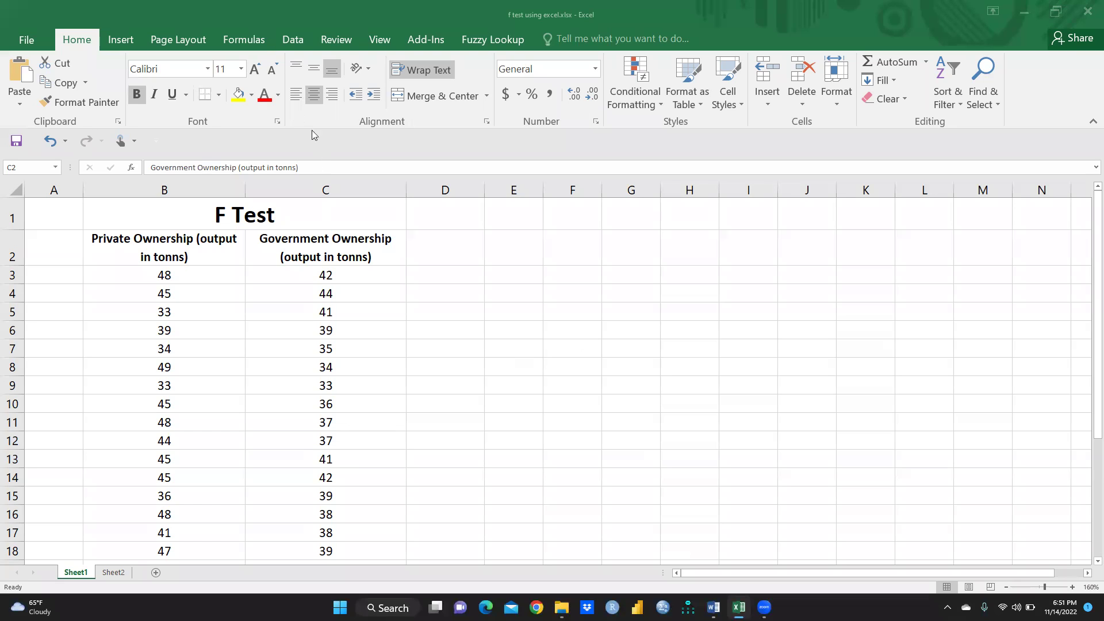
# - Open the Data Analysis tools list, browse it, and close it without running an analysis
pyautogui.click(304, 37)
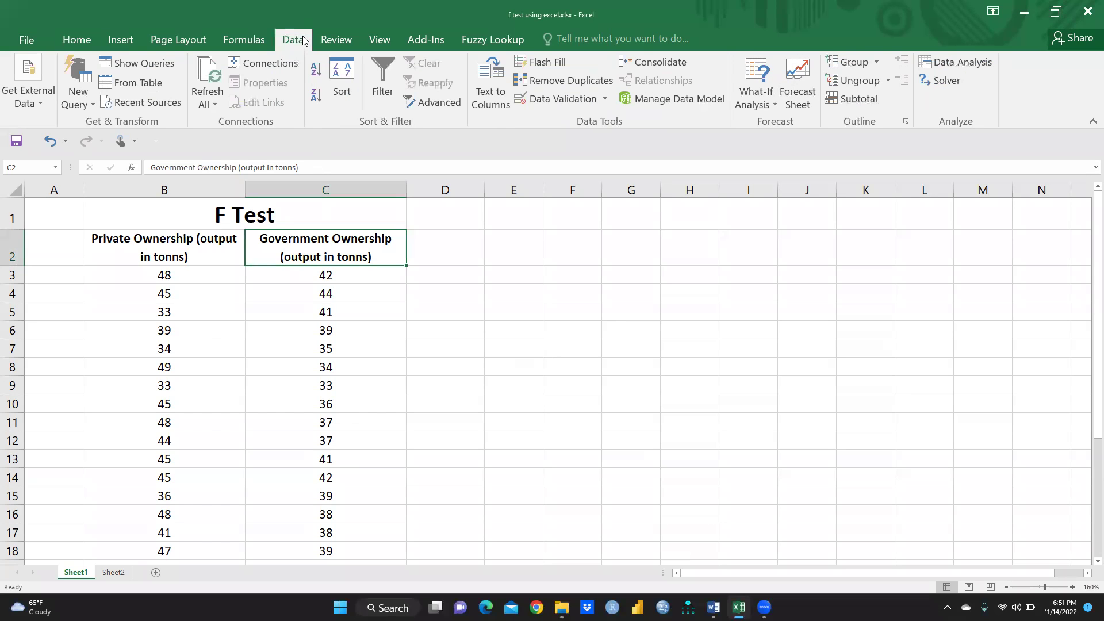
pyautogui.click(978, 63)
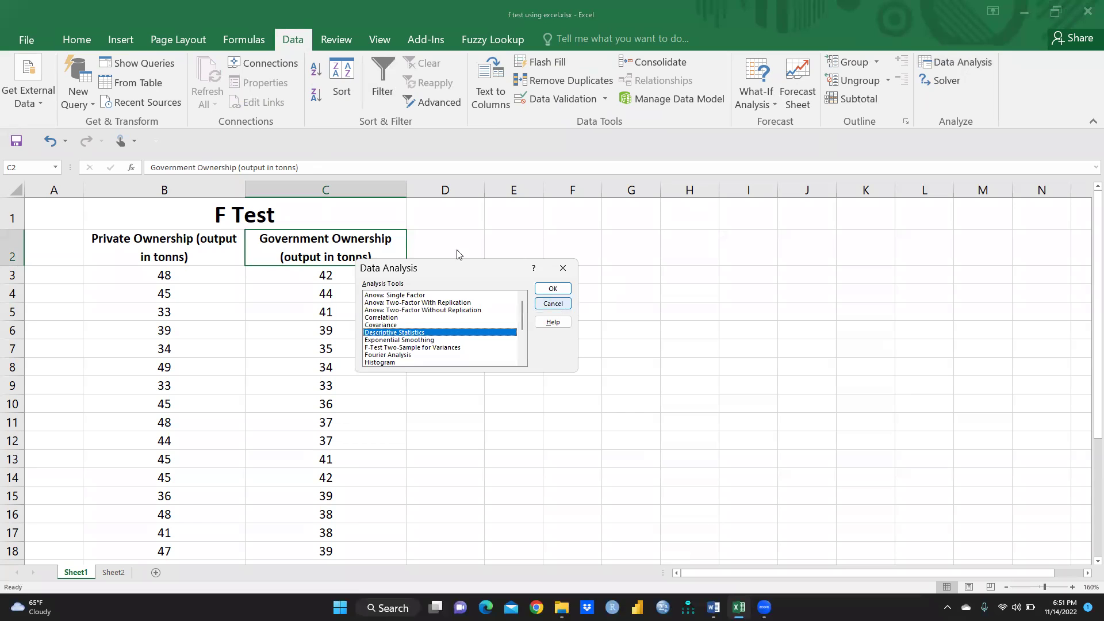
pyautogui.scroll(-3, 521, 318)
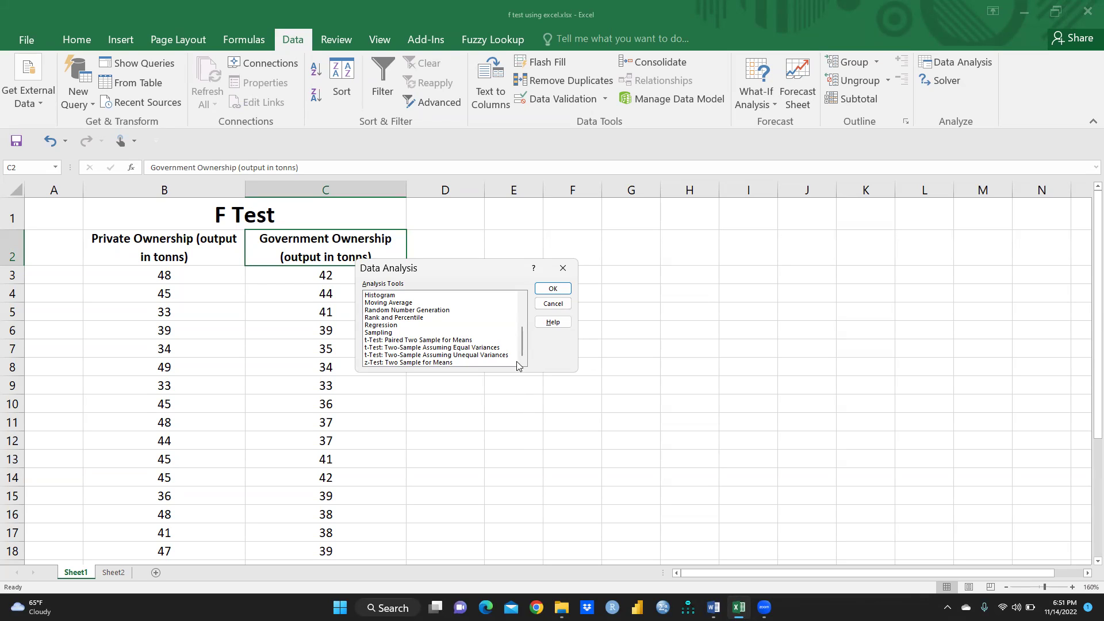
pyautogui.moveTo(522, 344); pyautogui.dragTo(521, 328)
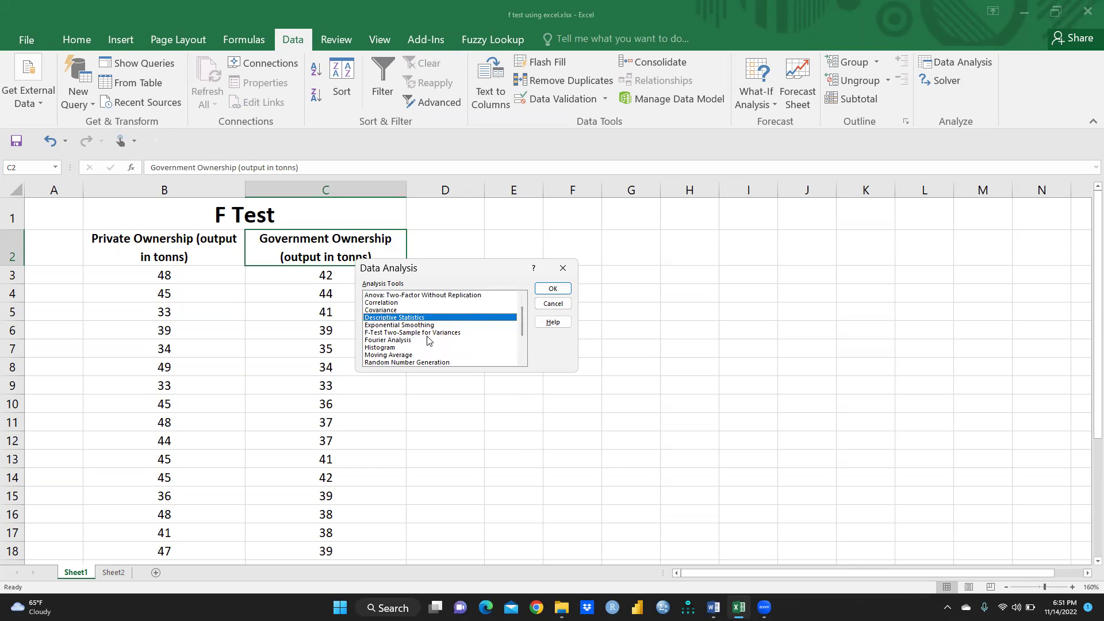
pyautogui.click(563, 268)
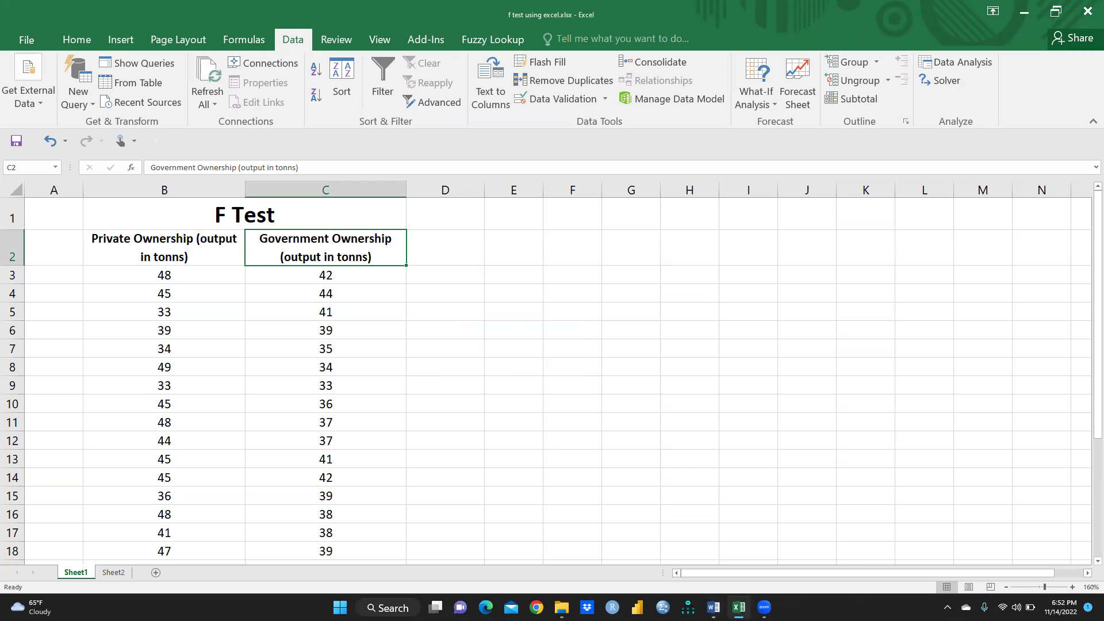
# - Bring the Word problem document forward and scroll up to the Example 2 mine-efficiency text
pyautogui.moveTo(713, 608)
pyautogui.click(709, 531)
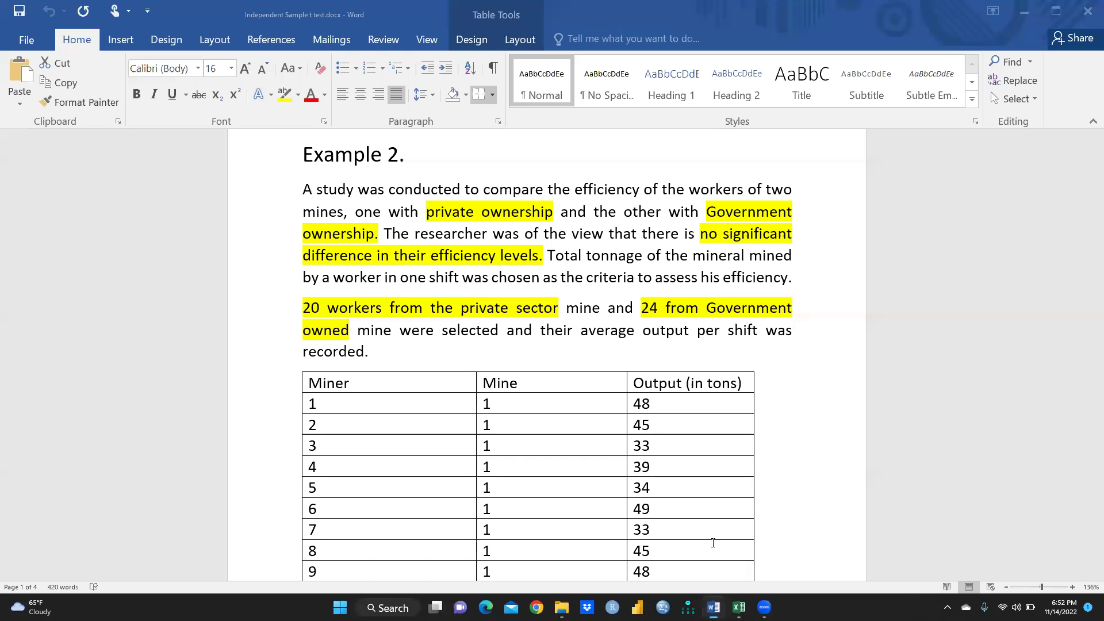
pyautogui.scroll(1, 709, 531)
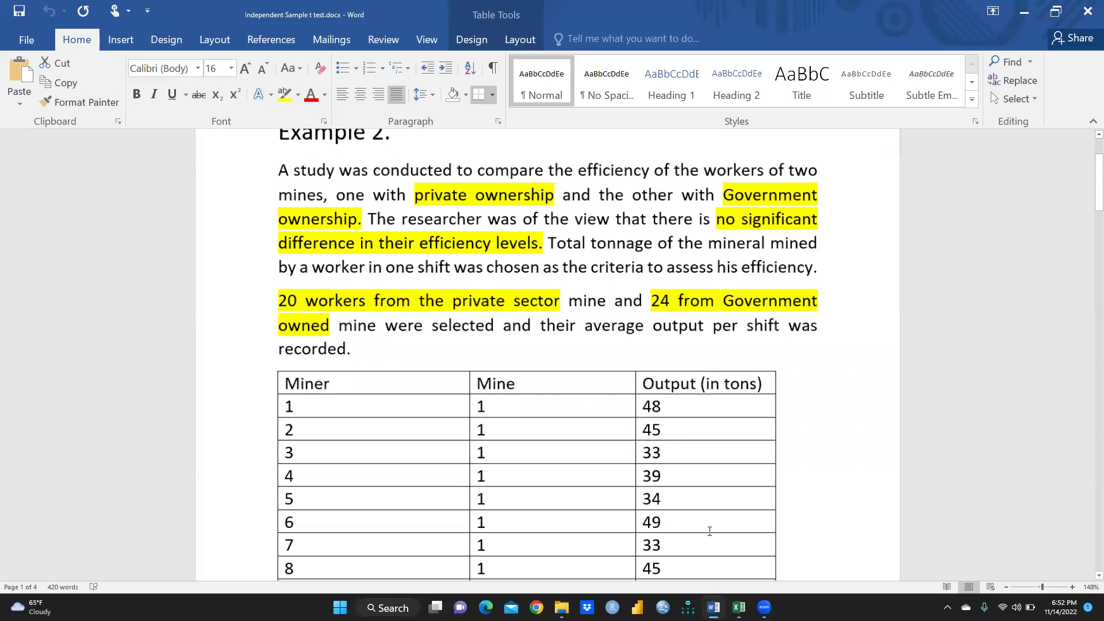
pyautogui.scroll(1, 709, 531)
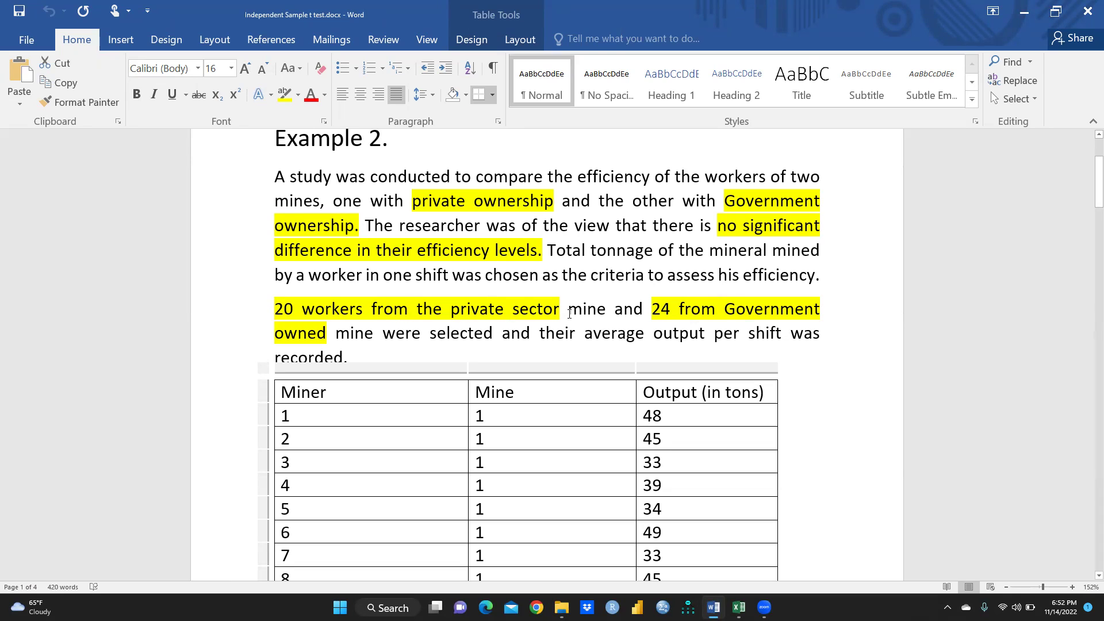
pyautogui.click(668, 308)
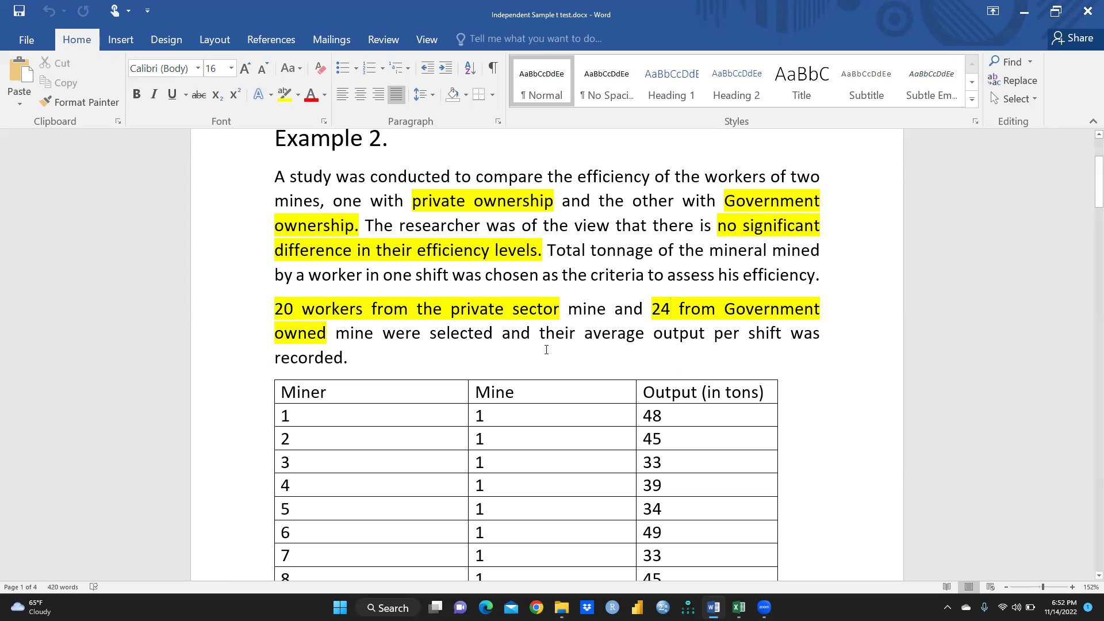
# - Scroll down through the Miner/Mine/Output table to miner 40
pyautogui.scroll(-3, 575, 352)
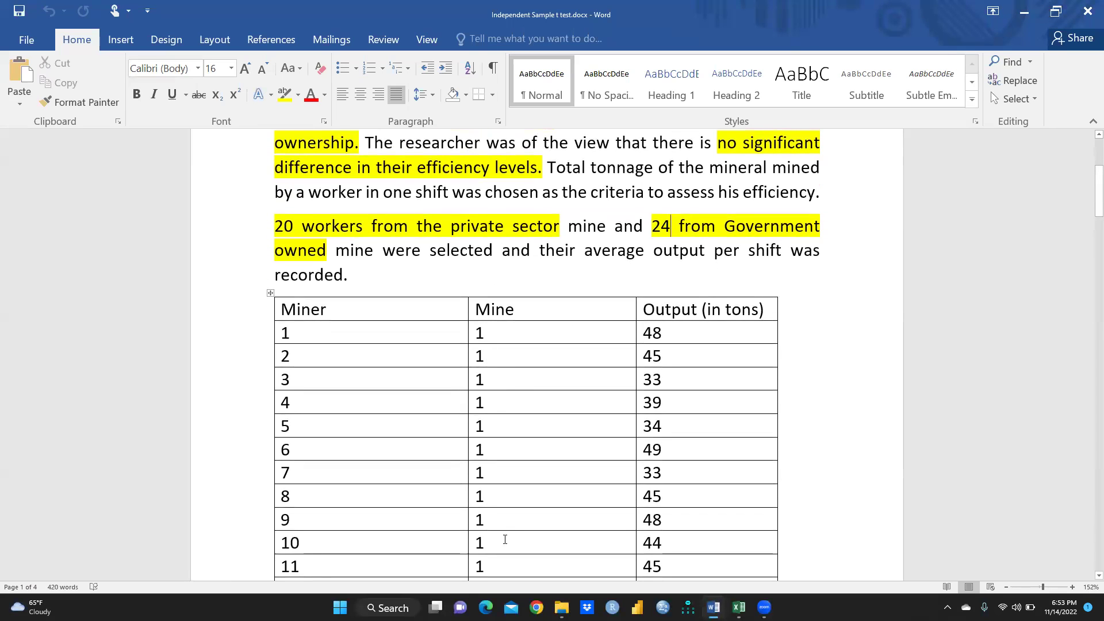
pyautogui.scroll(-10, 578, 408)
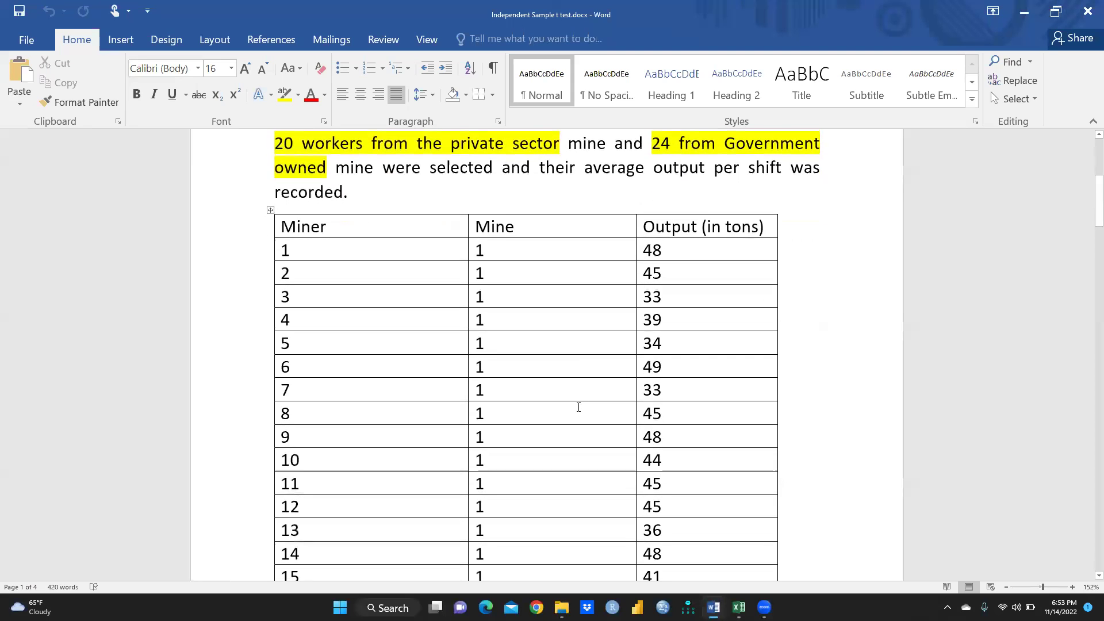
pyautogui.scroll(-1, 577, 410)
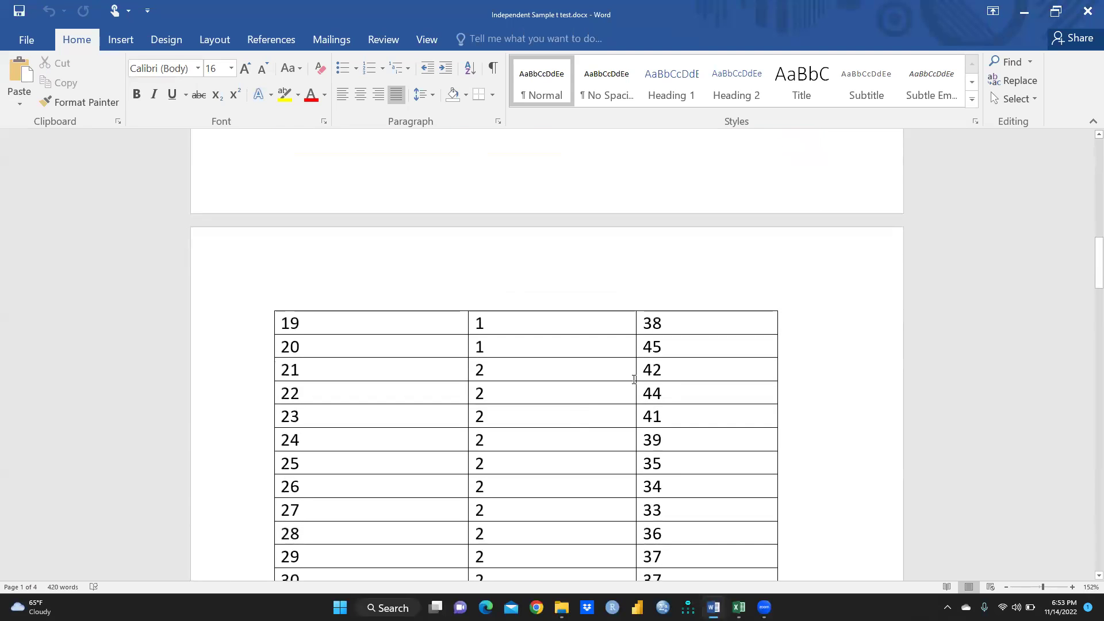
pyautogui.scroll(-3, 585, 505)
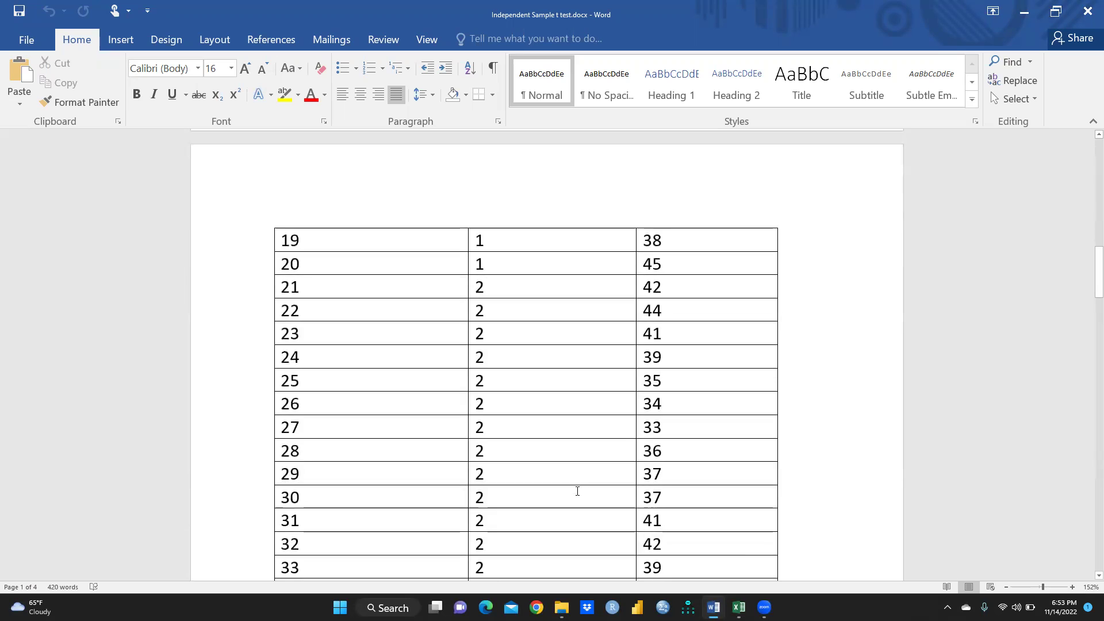
pyautogui.scroll(-2, 576, 489)
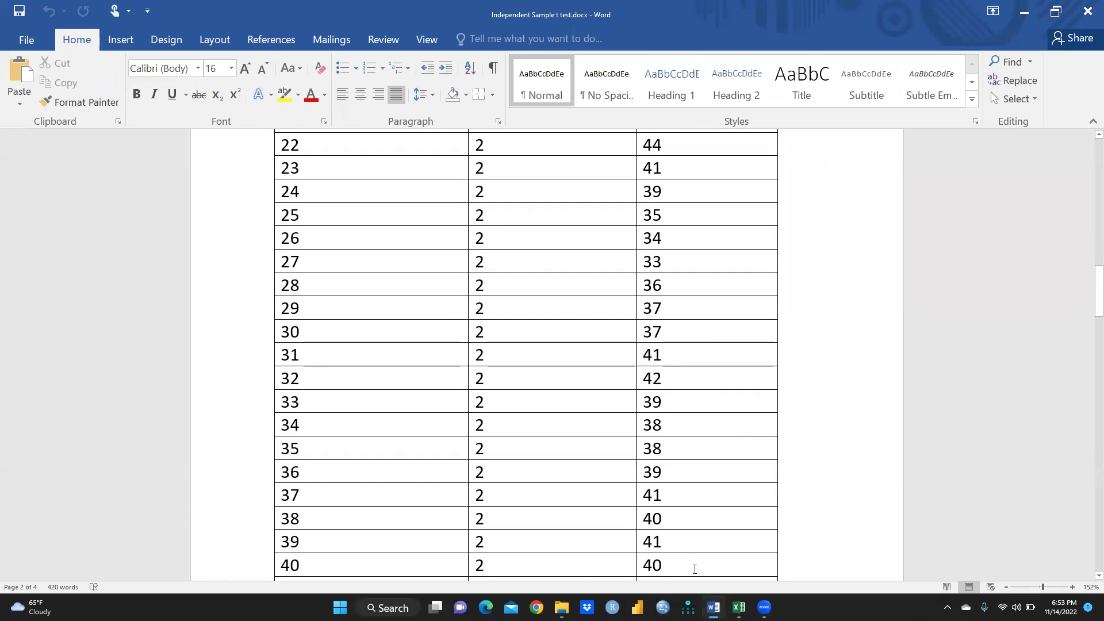
# - Return to the F Test workbook and review rows 23–28: variances, counts, F value and degrees of freedom
pyautogui.click(739, 608)
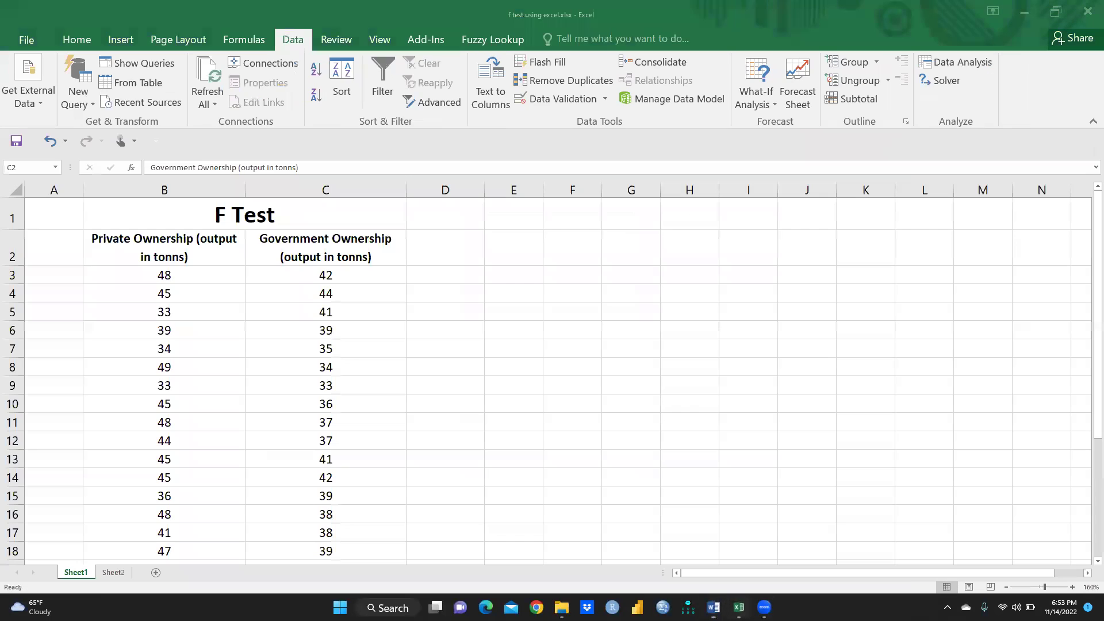
pyautogui.scroll(-1, 196, 284)
pyautogui.scroll(1, 196, 284)
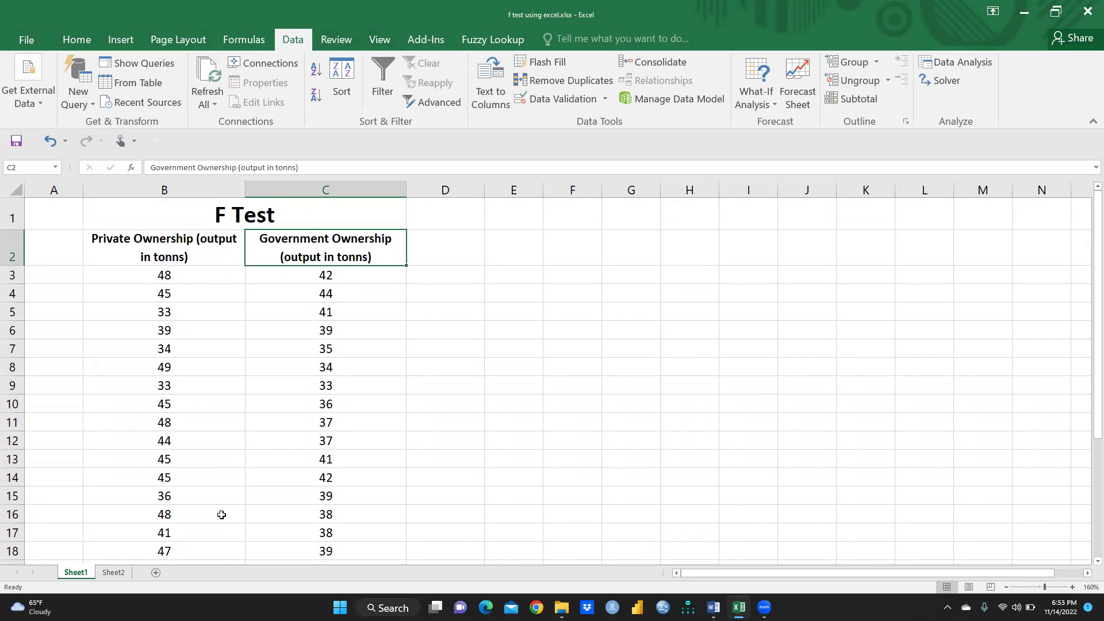
pyautogui.scroll(-1, 218, 457)
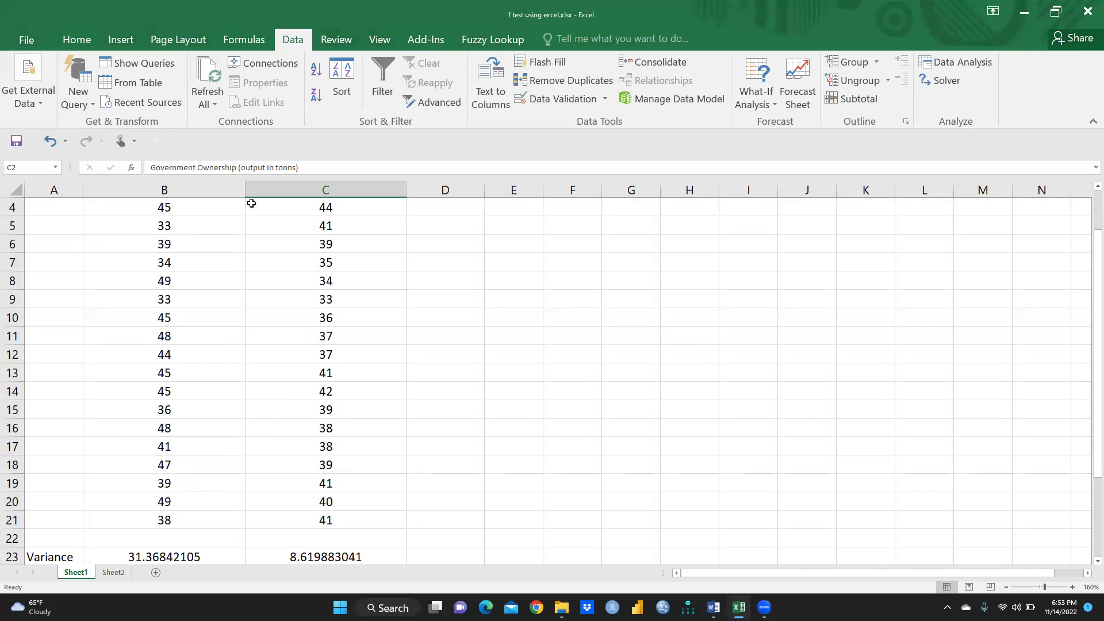
pyautogui.scroll(1, 427, 269)
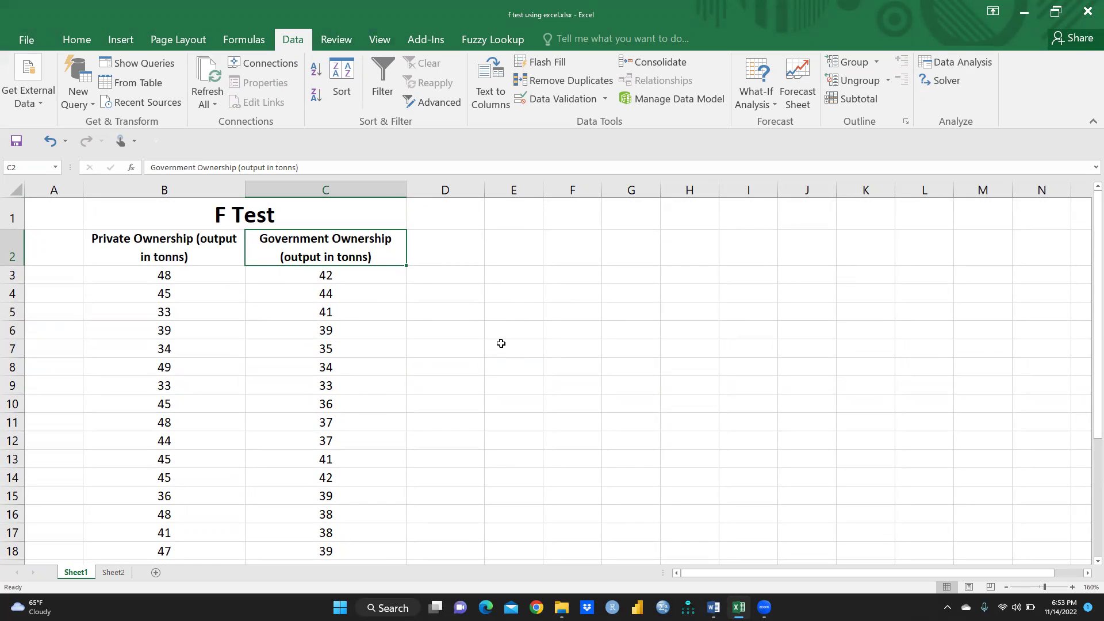
pyautogui.scroll(-1, 501, 343)
pyautogui.scroll(-1, 501, 343)
pyautogui.scroll(1, 500, 343)
pyautogui.scroll(1, 500, 344)
pyautogui.scroll(-1, 500, 343)
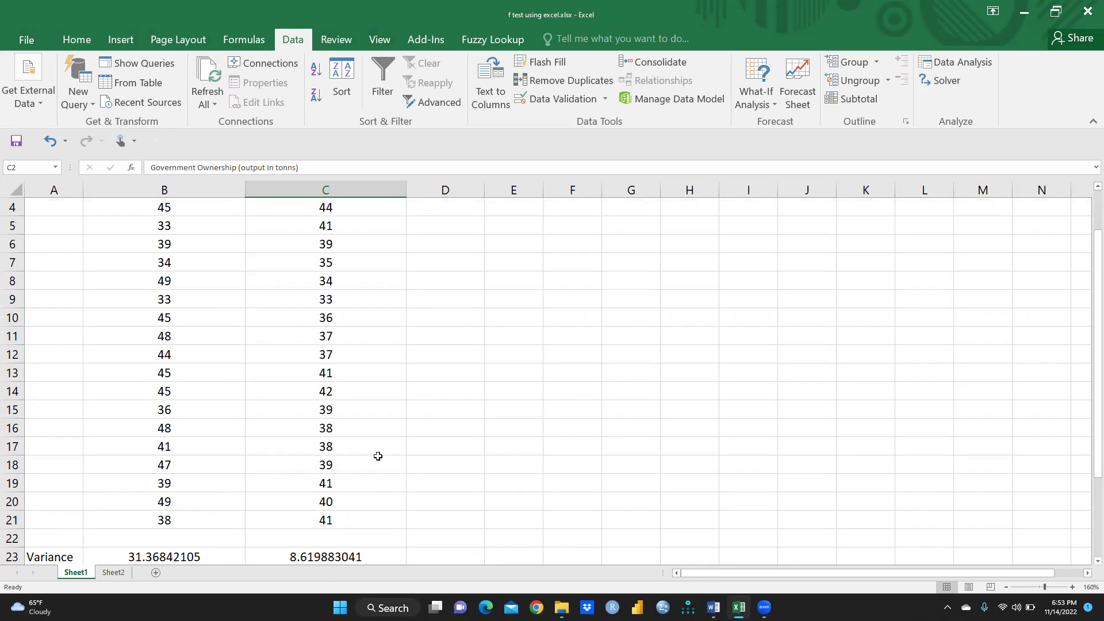
pyautogui.scroll(-2, 365, 501)
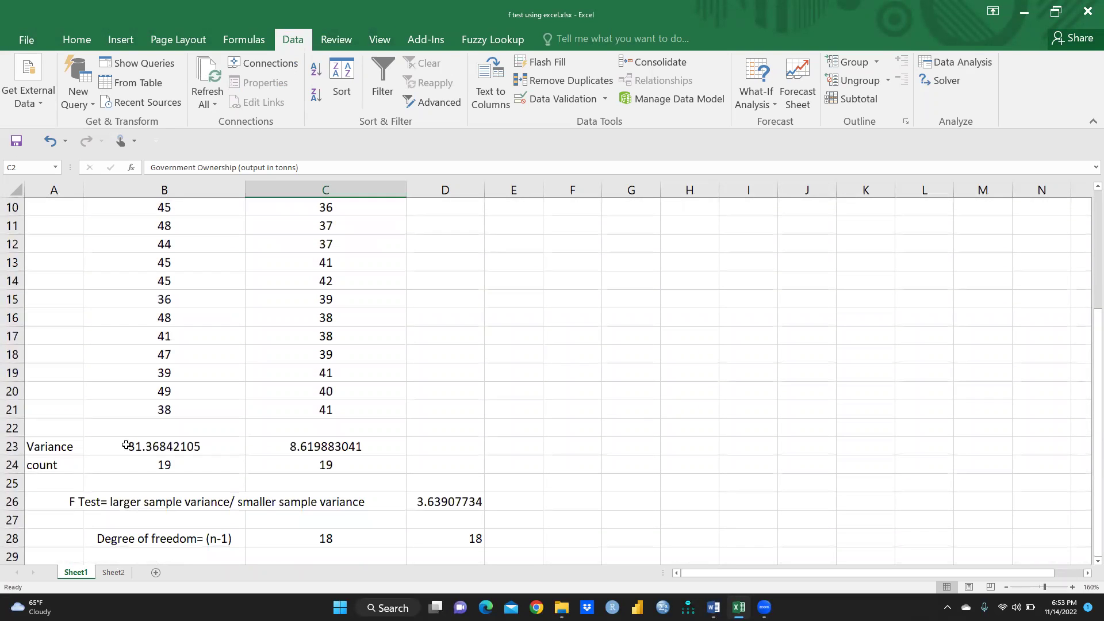
# - Clear the existing variance formulas from B23 and C23
pyautogui.click(129, 445)
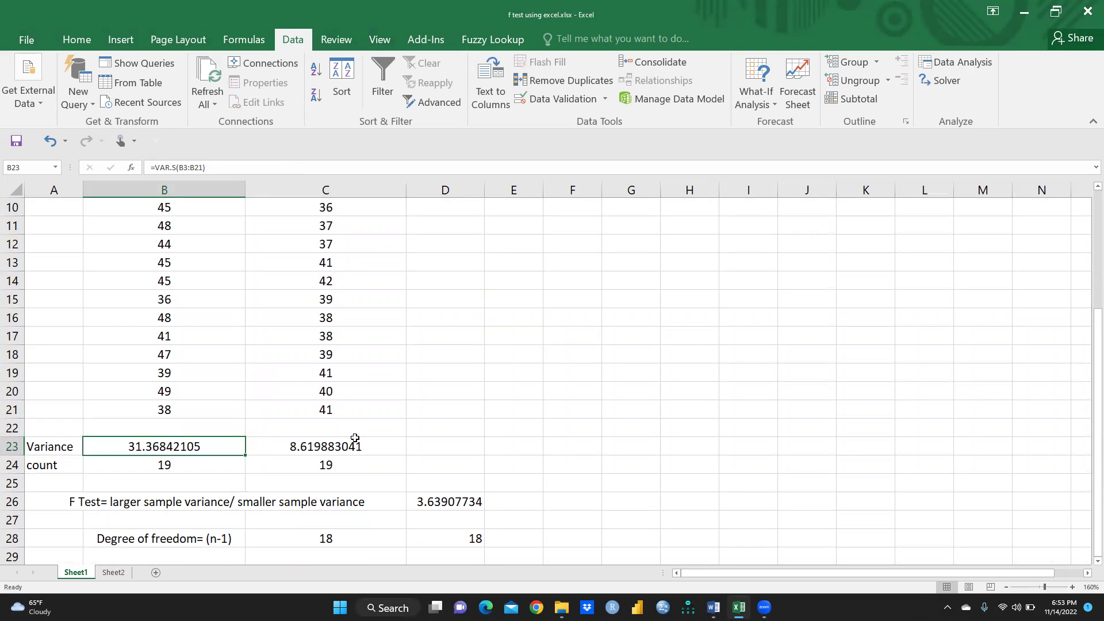
pyautogui.press('Delete')
pyautogui.click(346, 450)
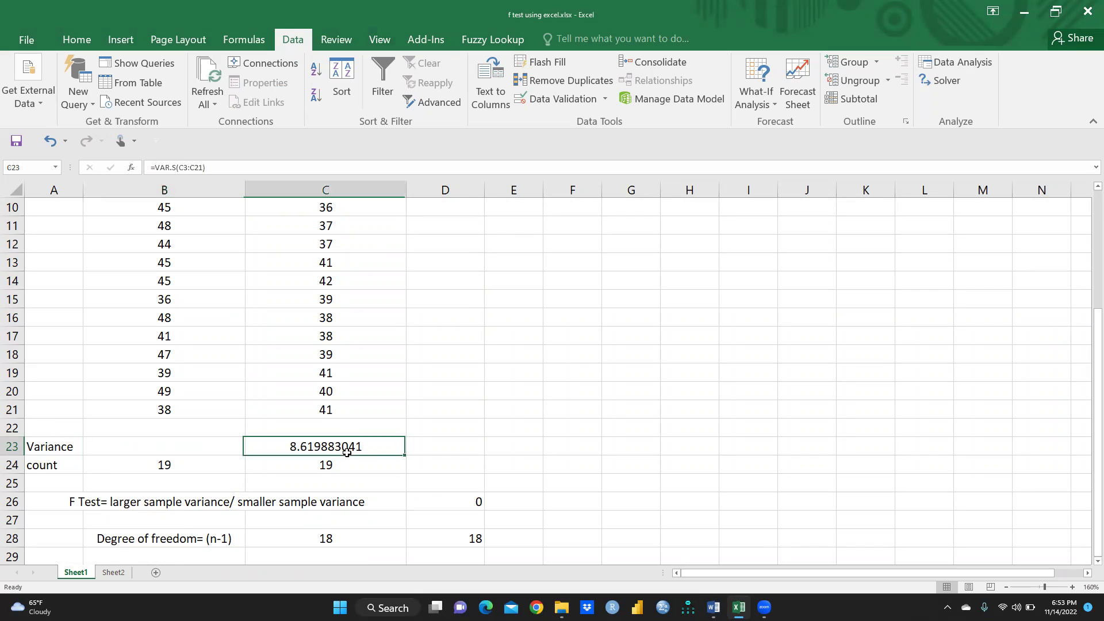
pyautogui.press('Delete')
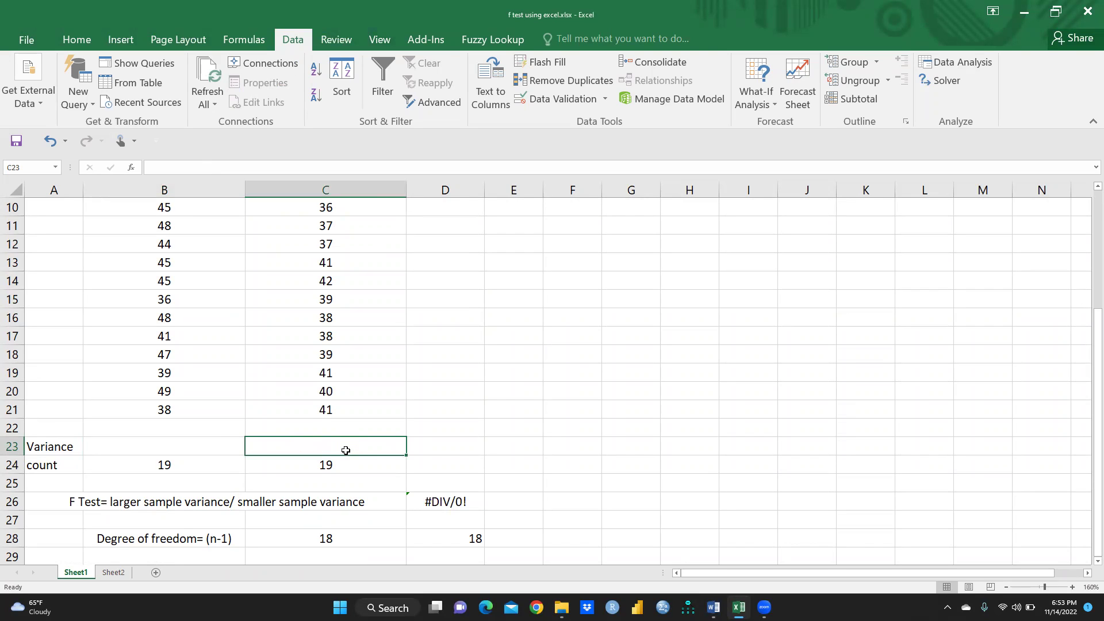
# - Enter =VAR.S(B3:B21) in B23 for the Private Ownership variance
pyautogui.click(146, 441)
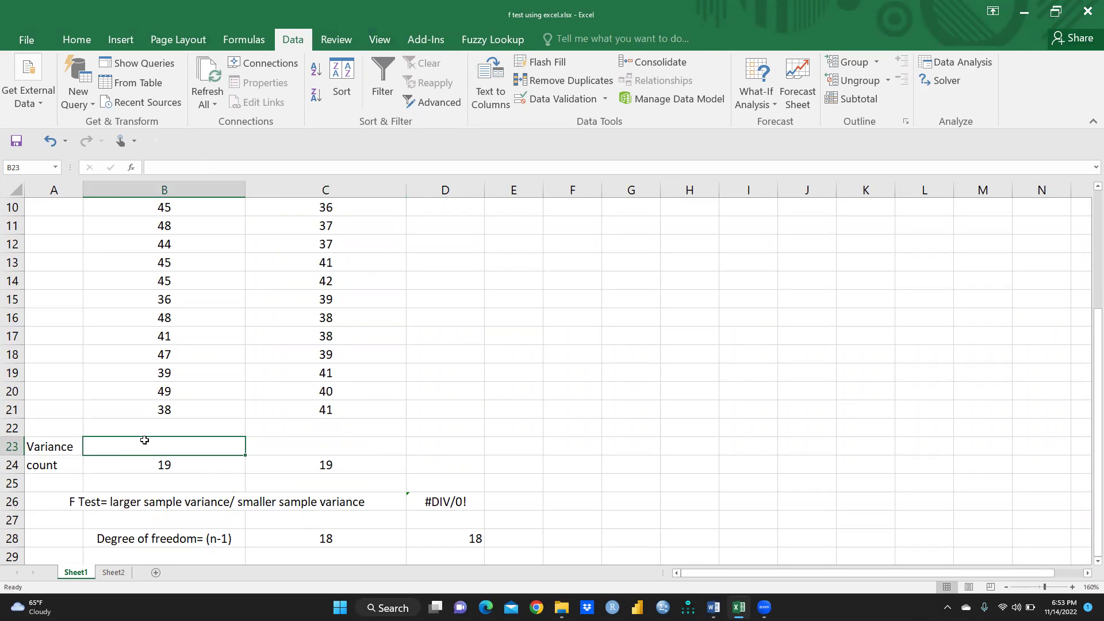
pyautogui.write('=')
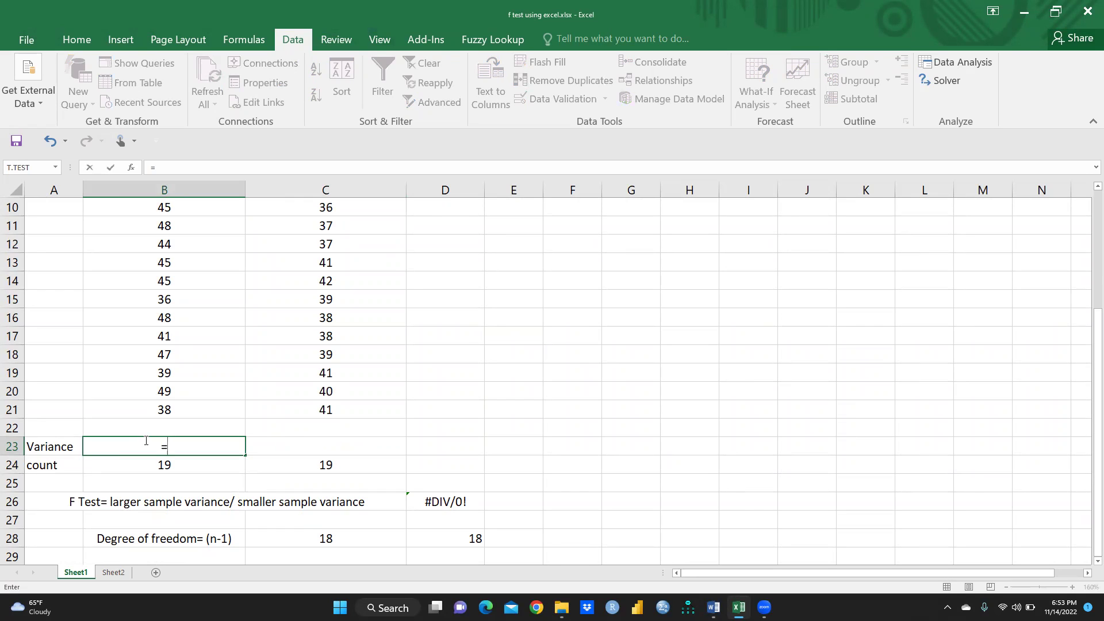
pyautogui.write('var')
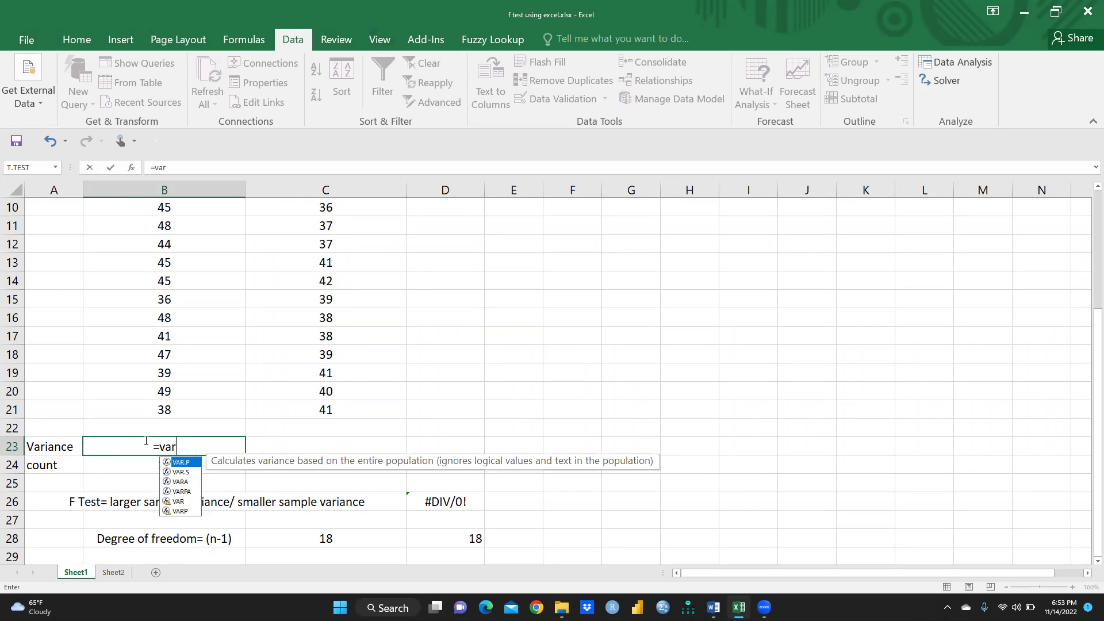
pyautogui.click(181, 475)
pyautogui.doubleClick(181, 475)
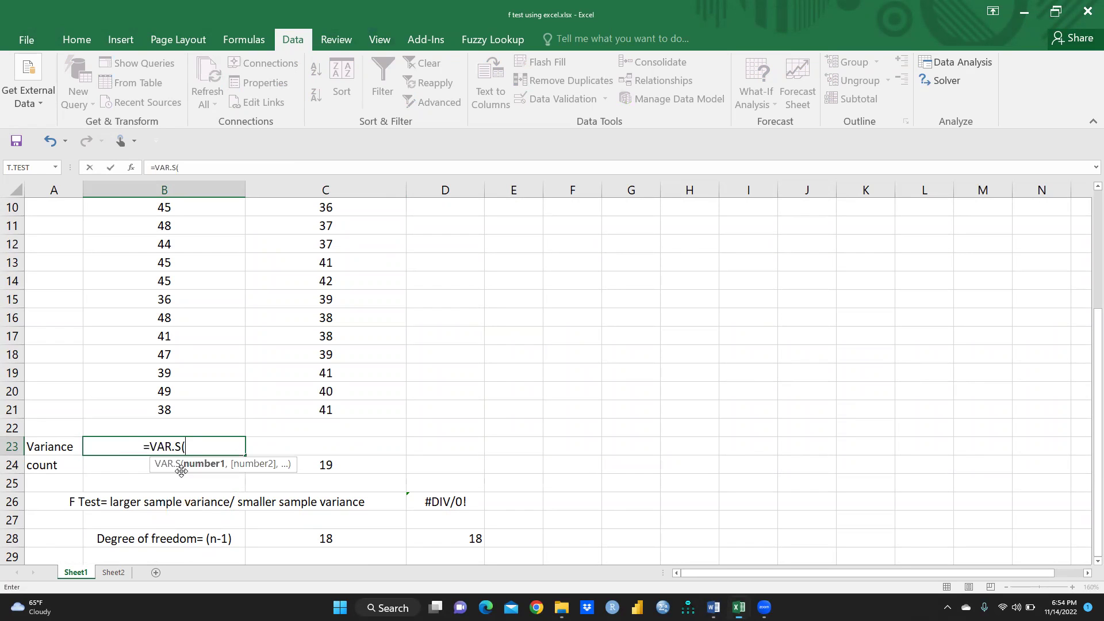
pyautogui.scroll(2, 180, 239)
pyautogui.scroll(1, 180, 238)
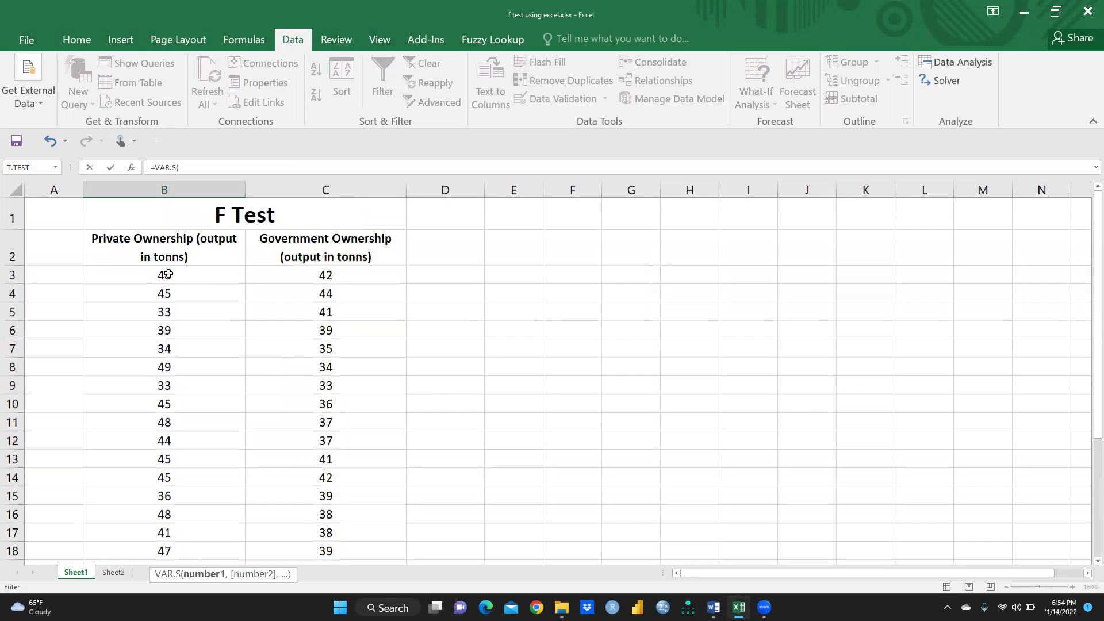
pyautogui.moveTo(164, 275); pyautogui.dragTo(159, 518)
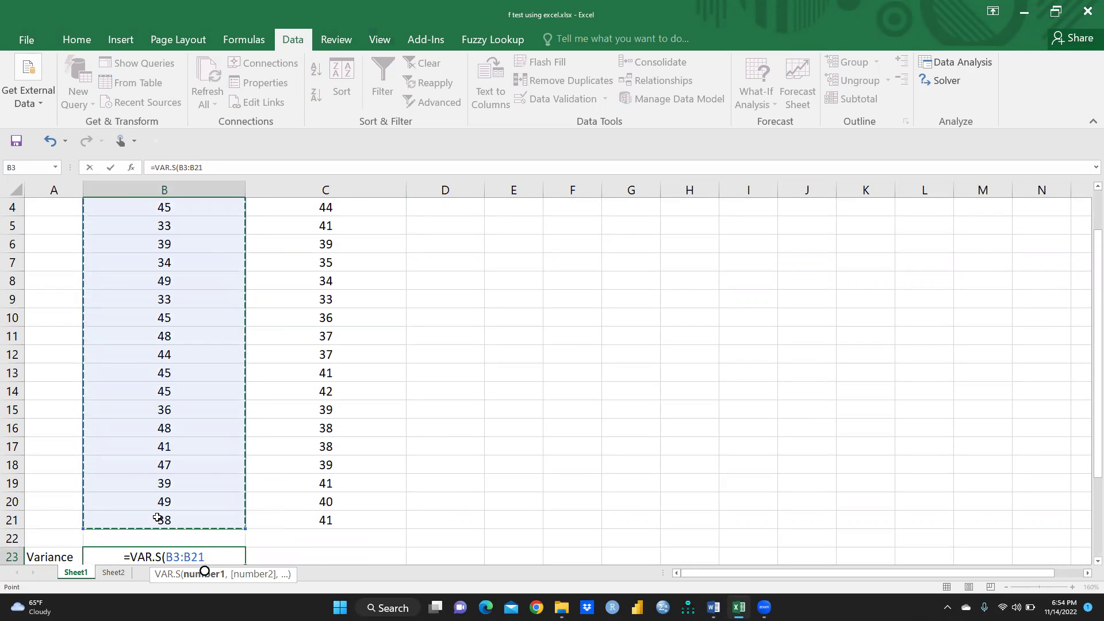
pyautogui.write(')')
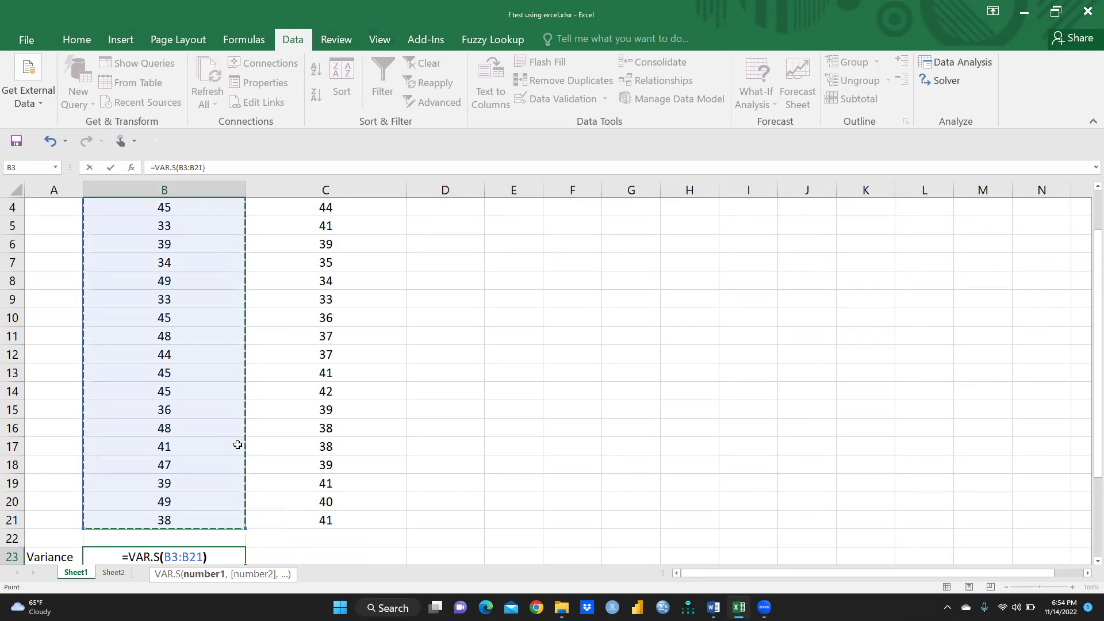
pyautogui.press('Return')
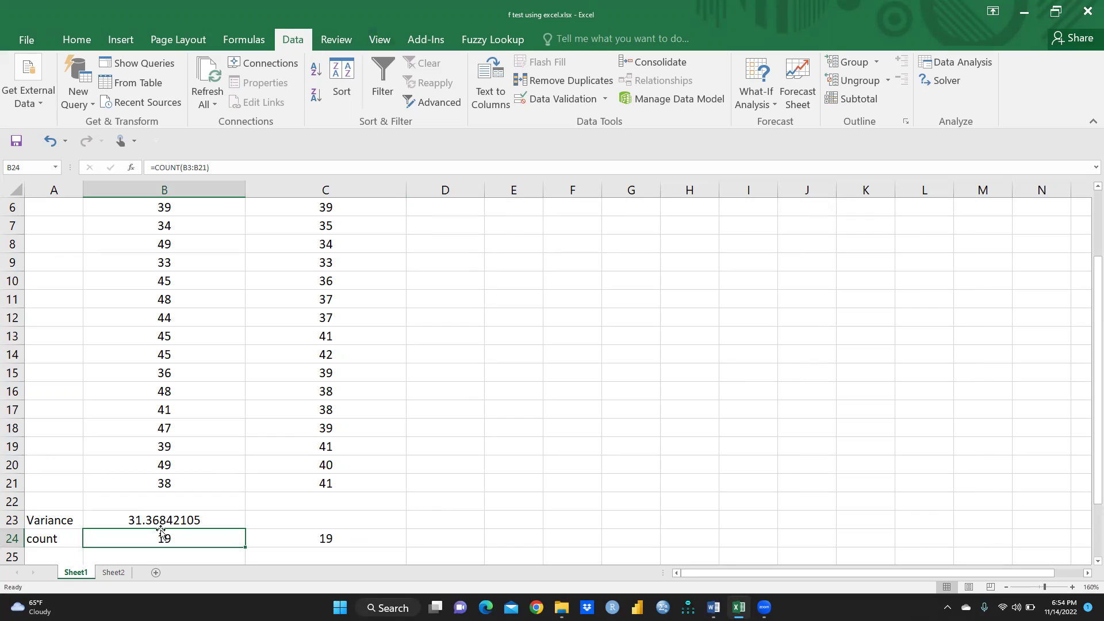
# - Fill the B23 variance formula across to C23, giving 8.619883041
pyautogui.click(215, 519)
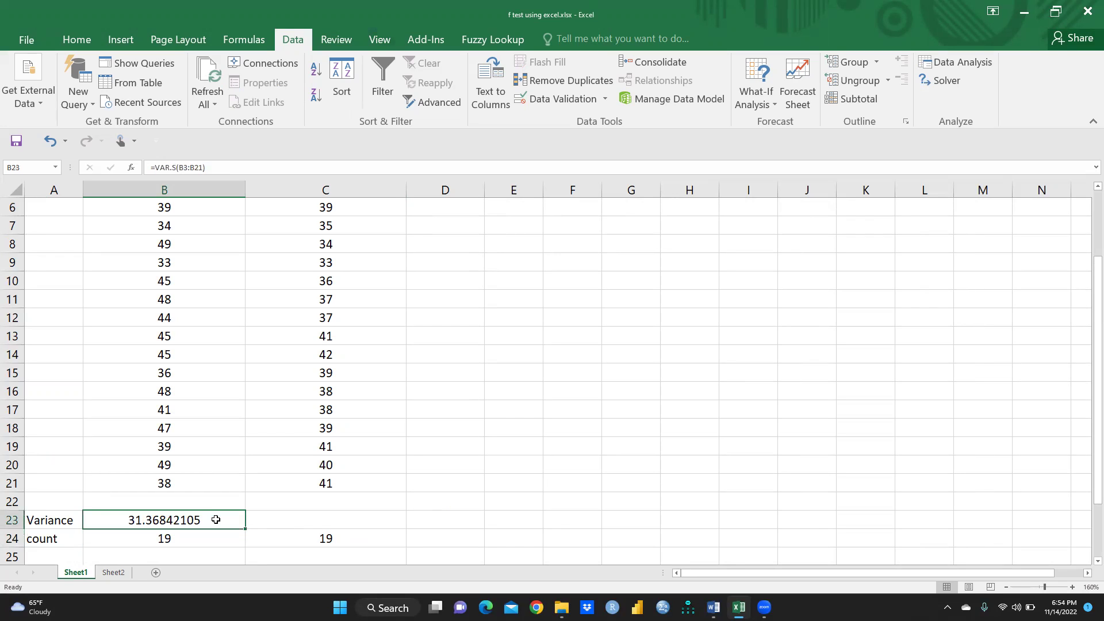
pyautogui.moveTo(245, 529); pyautogui.dragTo(372, 522)
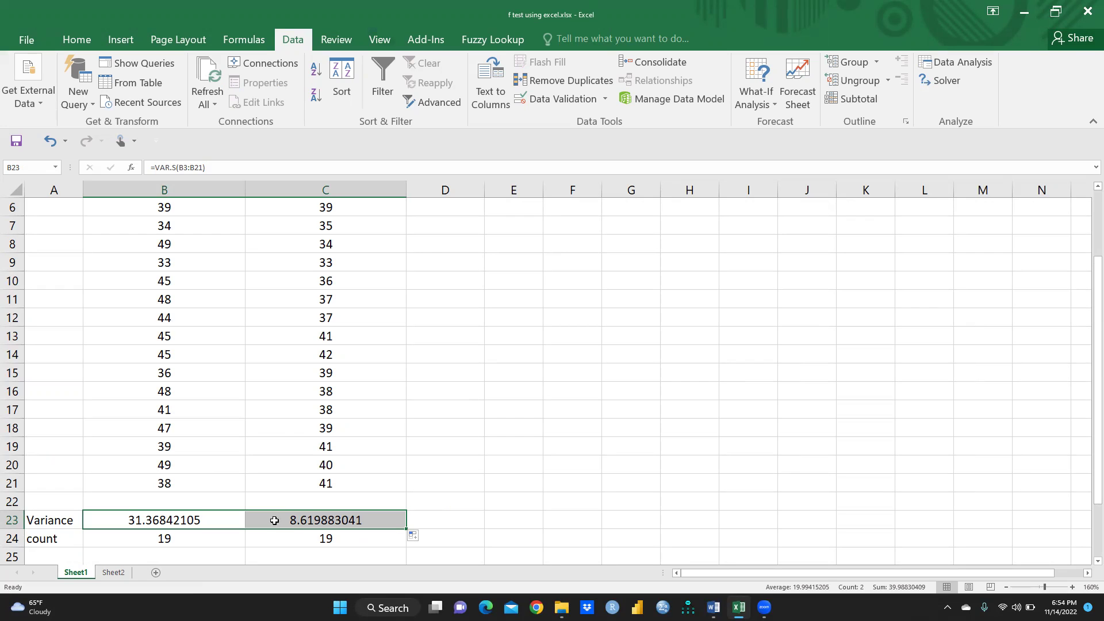
pyautogui.scroll(2, 345, 314)
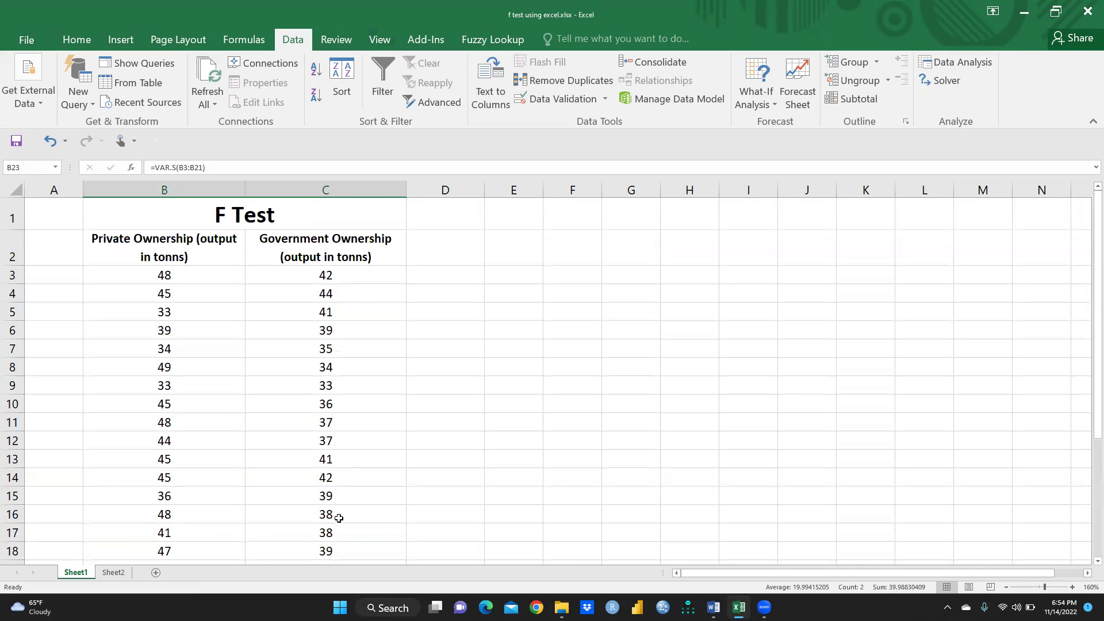
pyautogui.scroll(-3, 339, 433)
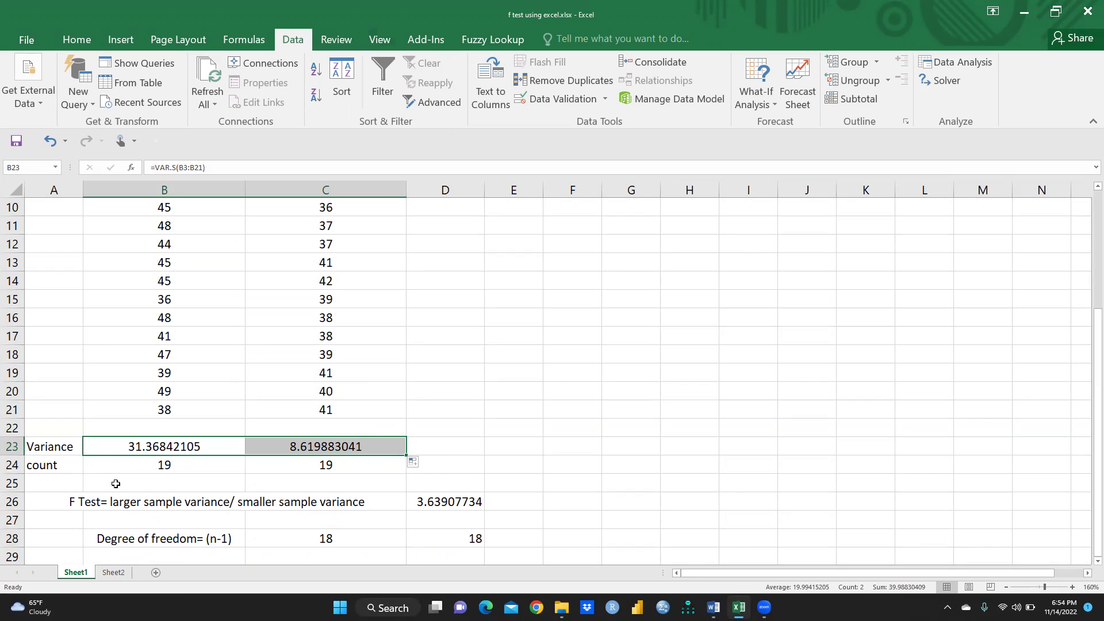
# - Check the count label in A24 and the existing count formula in B24
pyautogui.click(49, 467)
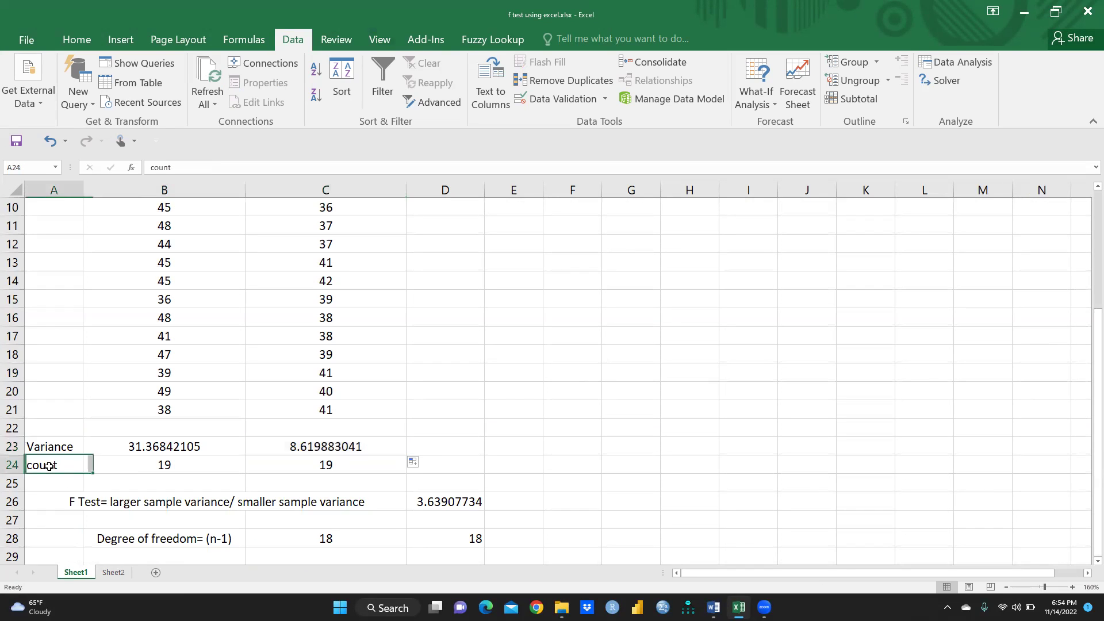
pyautogui.click(146, 466)
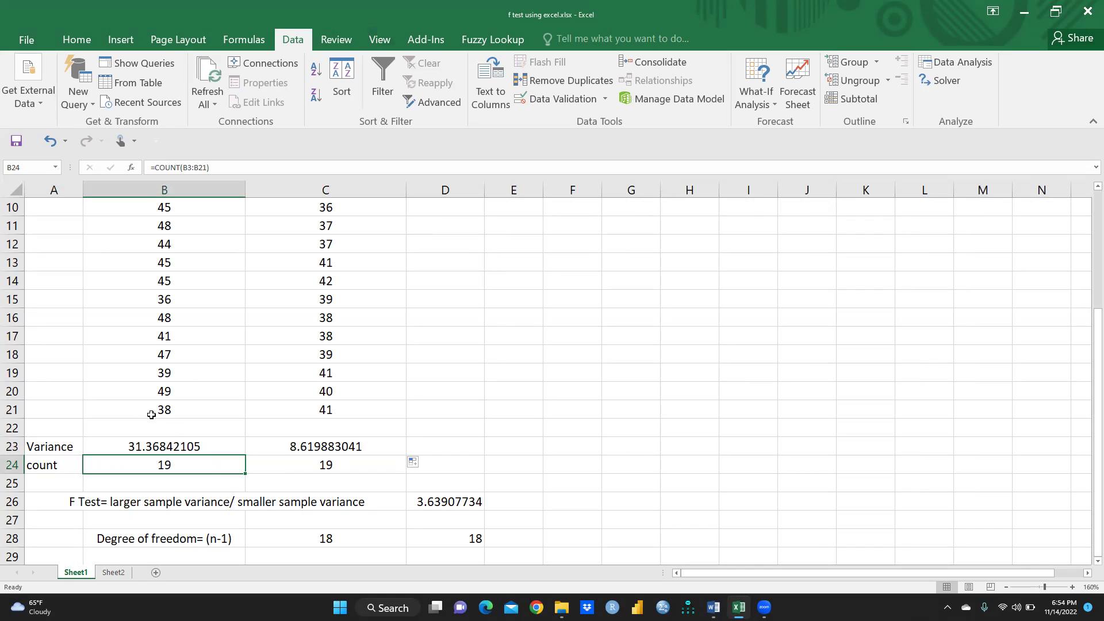
pyautogui.scroll(3, 188, 421)
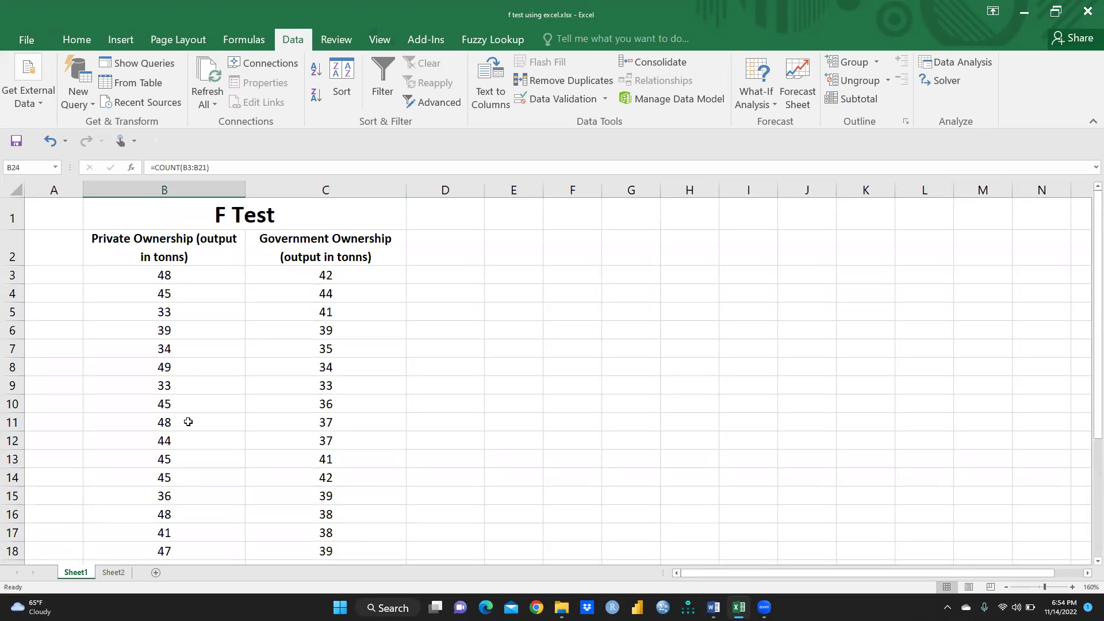
pyautogui.scroll(-1, 188, 421)
pyautogui.scroll(1, 184, 421)
pyautogui.scroll(-1, 182, 421)
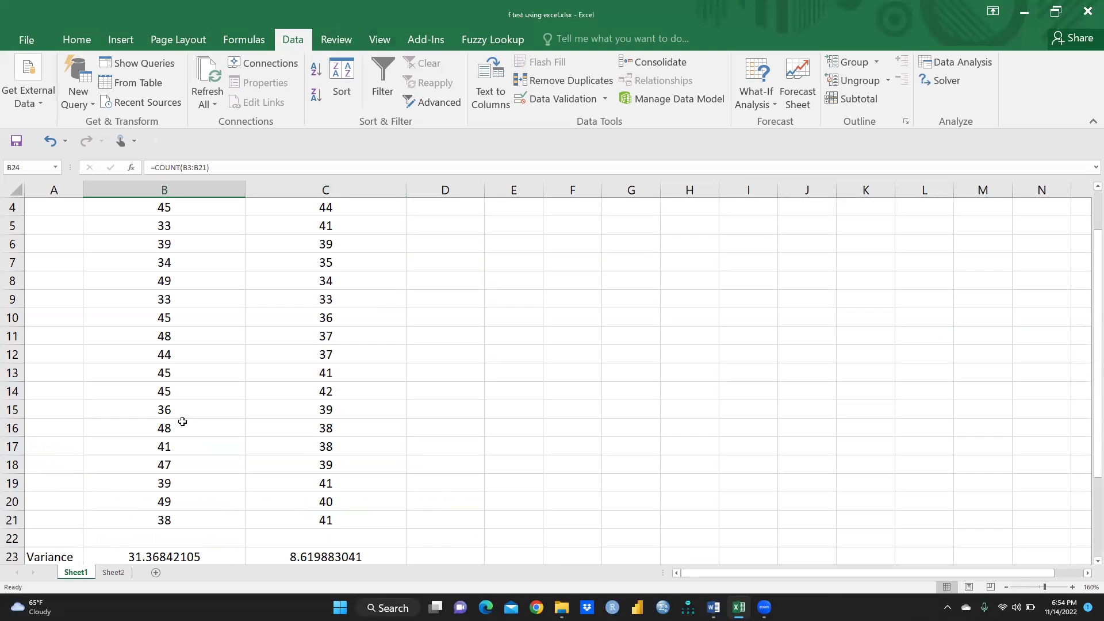
pyautogui.scroll(1, 182, 421)
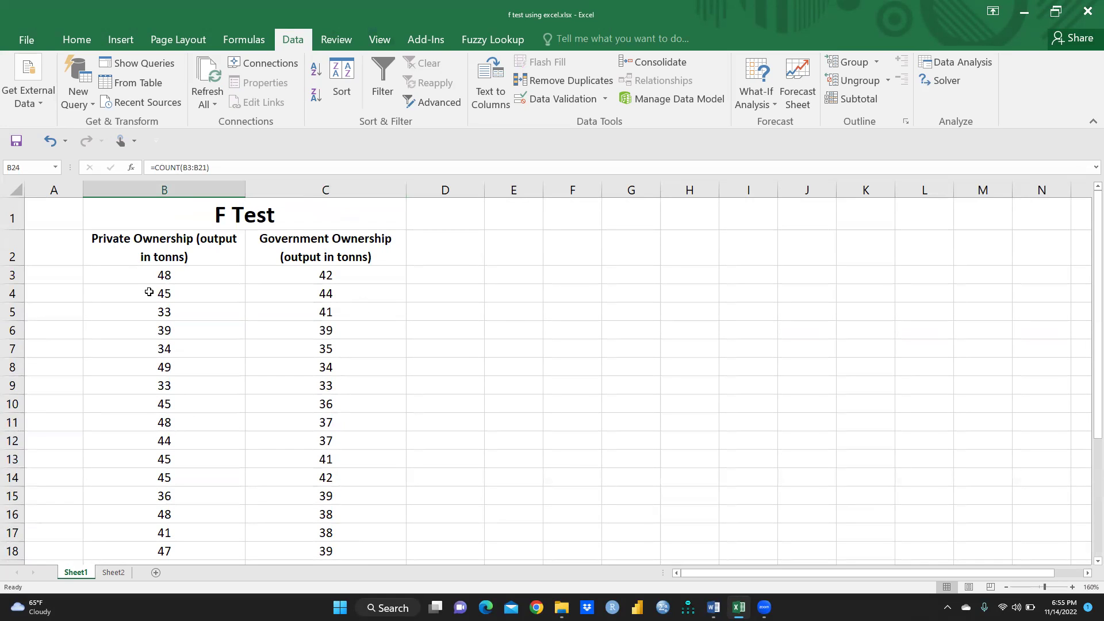
pyautogui.scroll(-2, 174, 300)
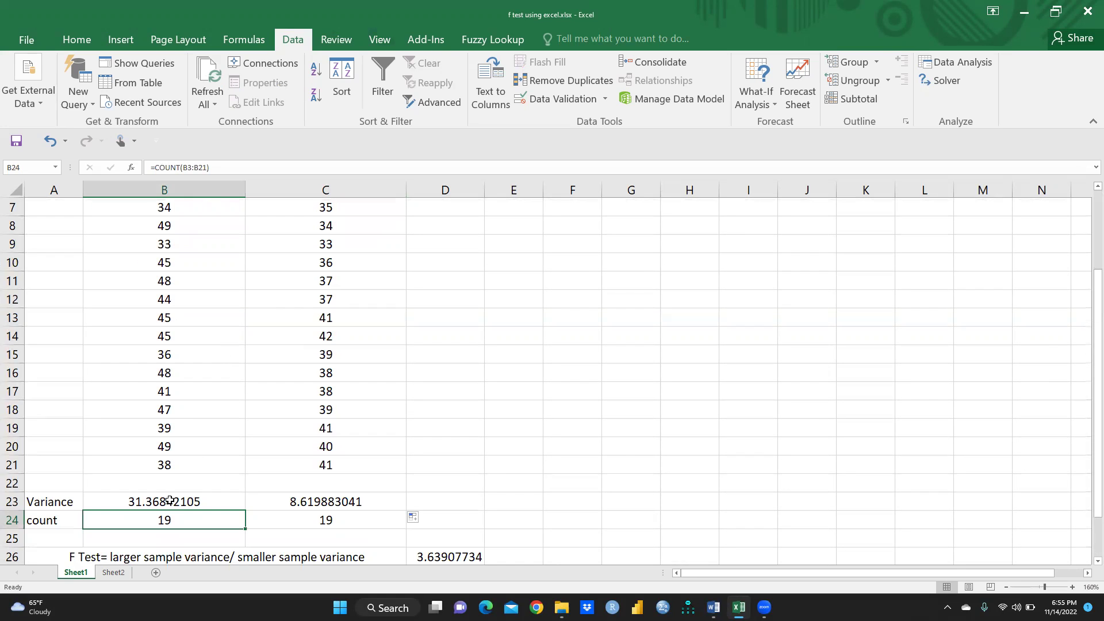
# - Replace the B24 count formula with =COUNT(B3:B21), giving 19
pyautogui.doubleClick(175, 519)
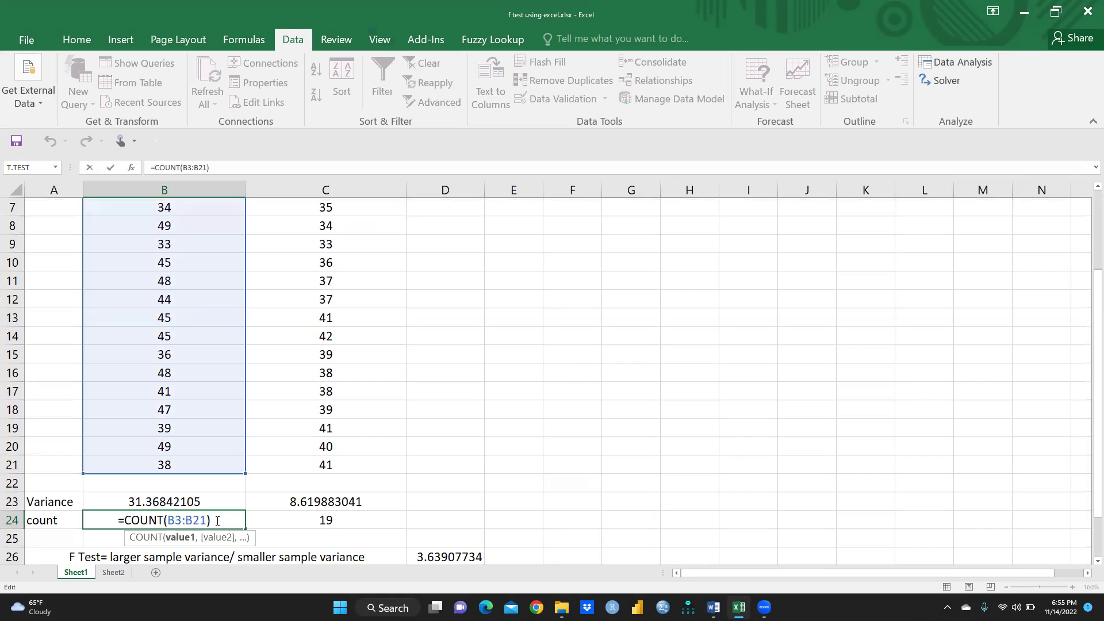
pyautogui.moveTo(221, 521); pyautogui.dragTo(106, 520)
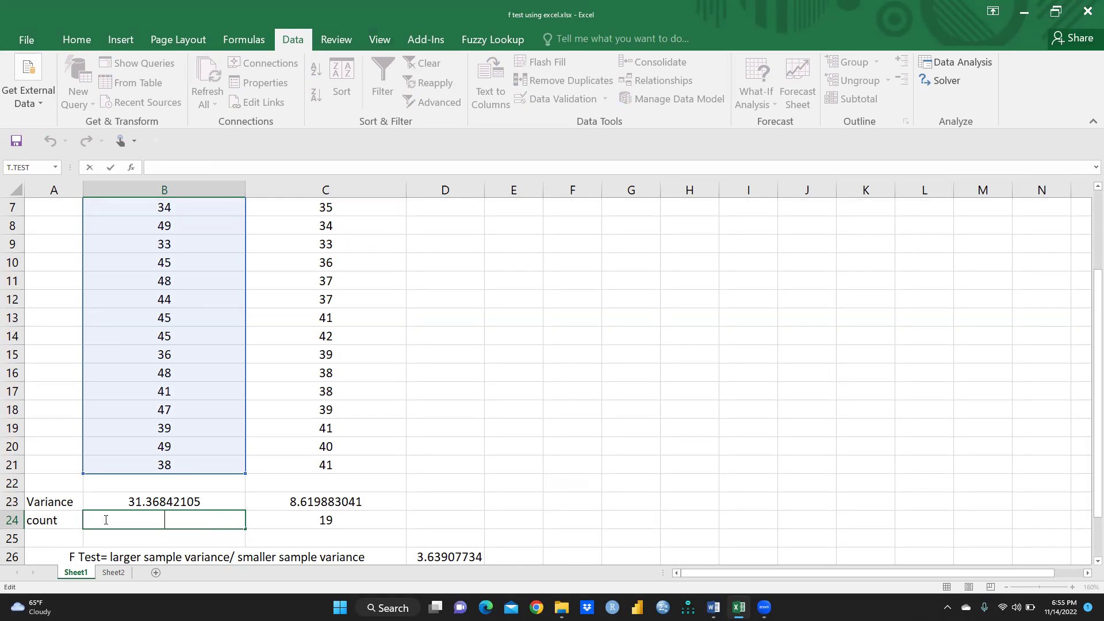
pyautogui.press('BackSpace')
pyautogui.write('=count')
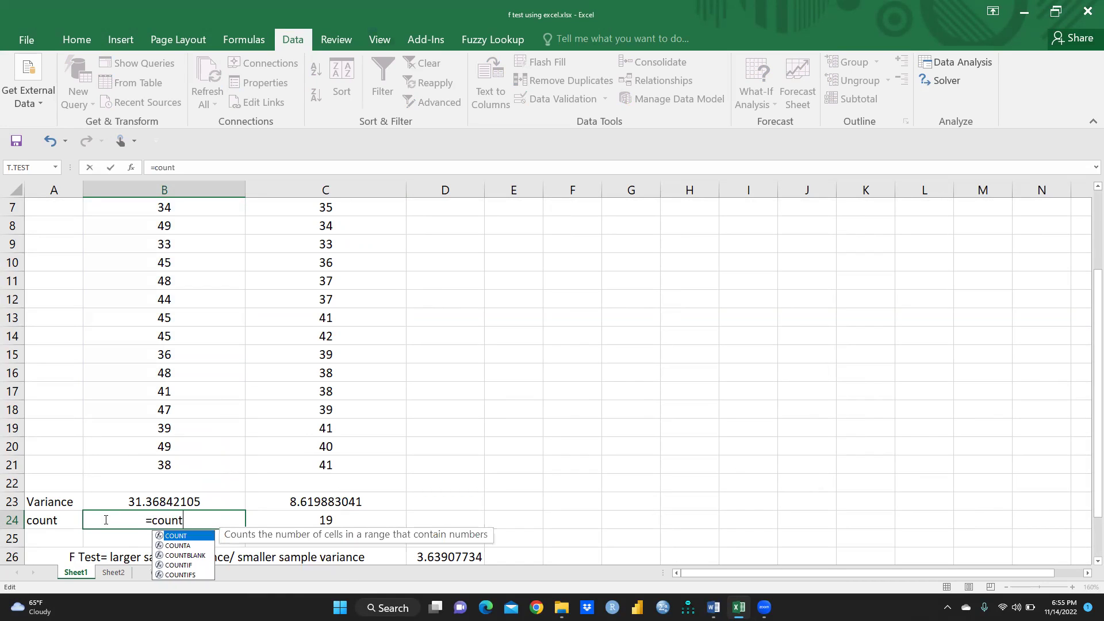
pyautogui.doubleClick(172, 536)
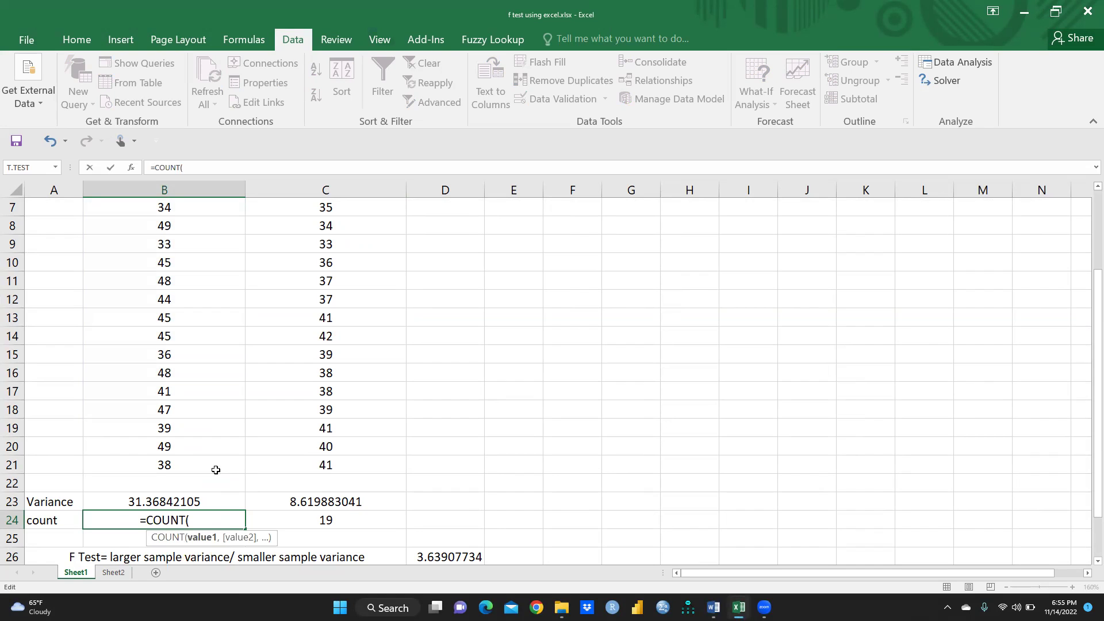
pyautogui.scroll(2, 195, 443)
pyautogui.moveTo(167, 276); pyautogui.dragTo(163, 522)
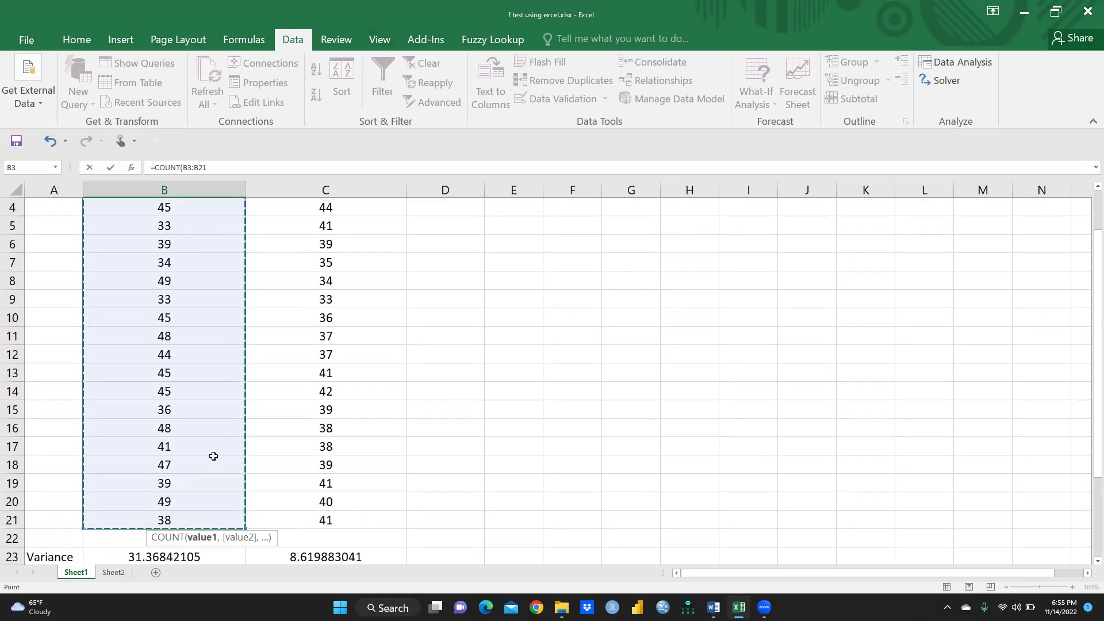
pyautogui.scroll(-2, 214, 455)
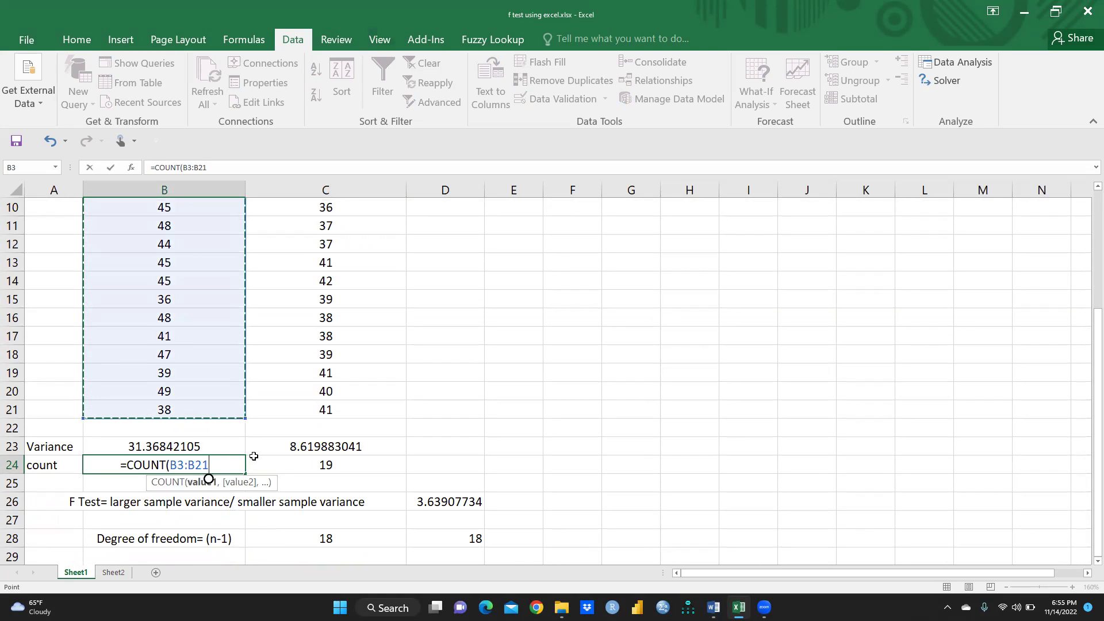
pyautogui.press('Return')
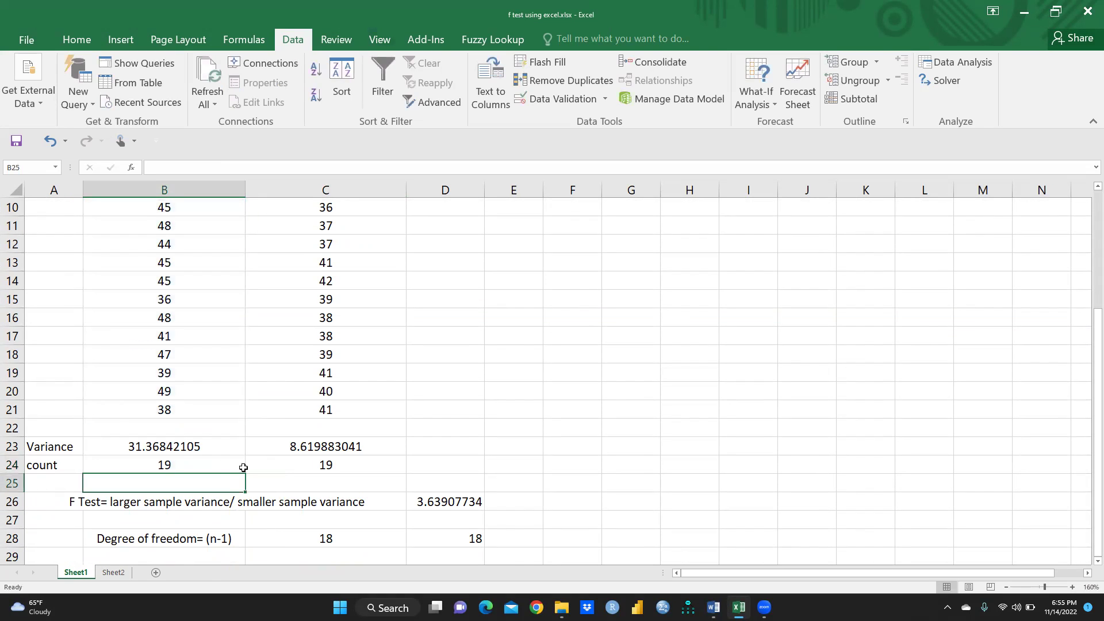
# - Fill the B24 count formula across to C24 so both columns show 19
pyautogui.click(196, 464)
pyautogui.moveTo(248, 475); pyautogui.dragTo(338, 469)
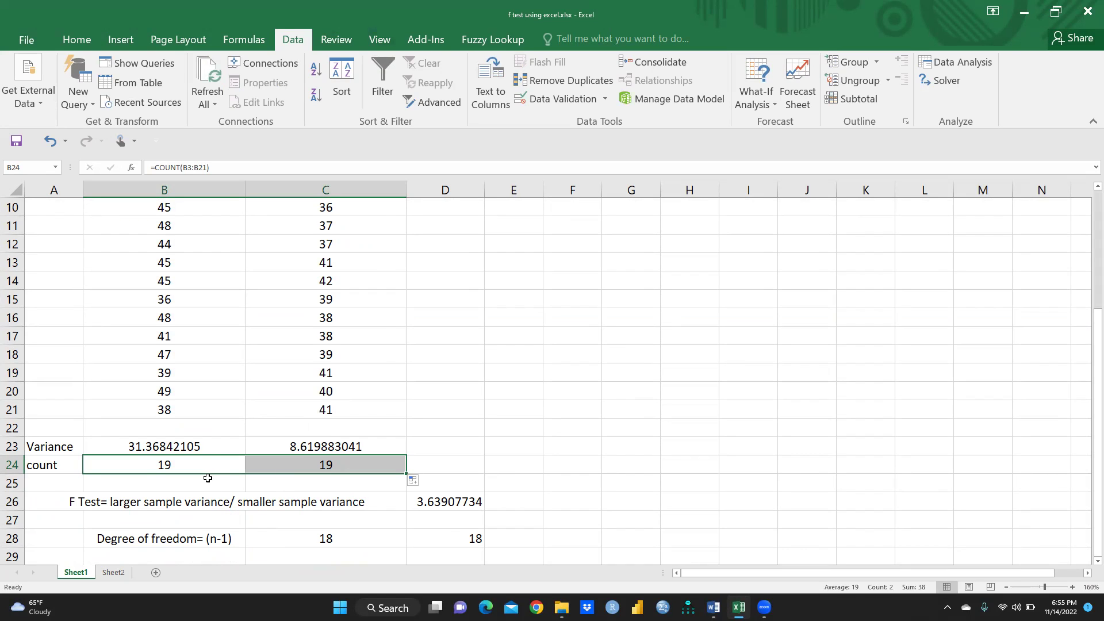
pyautogui.scroll(1, 208, 477)
pyautogui.scroll(-2, 208, 477)
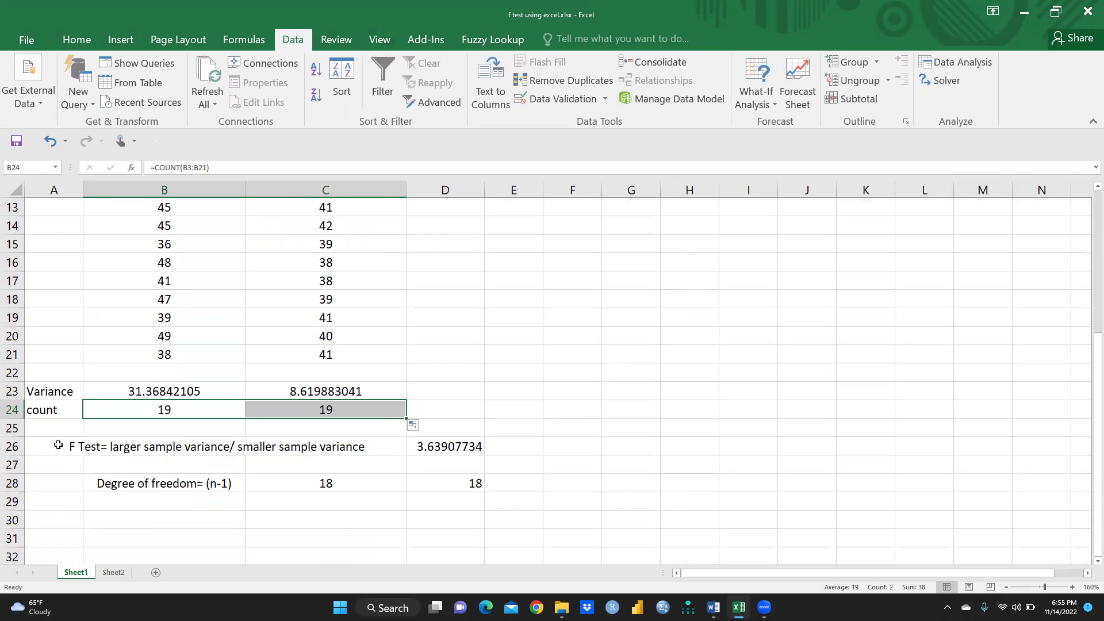
pyautogui.click(161, 452)
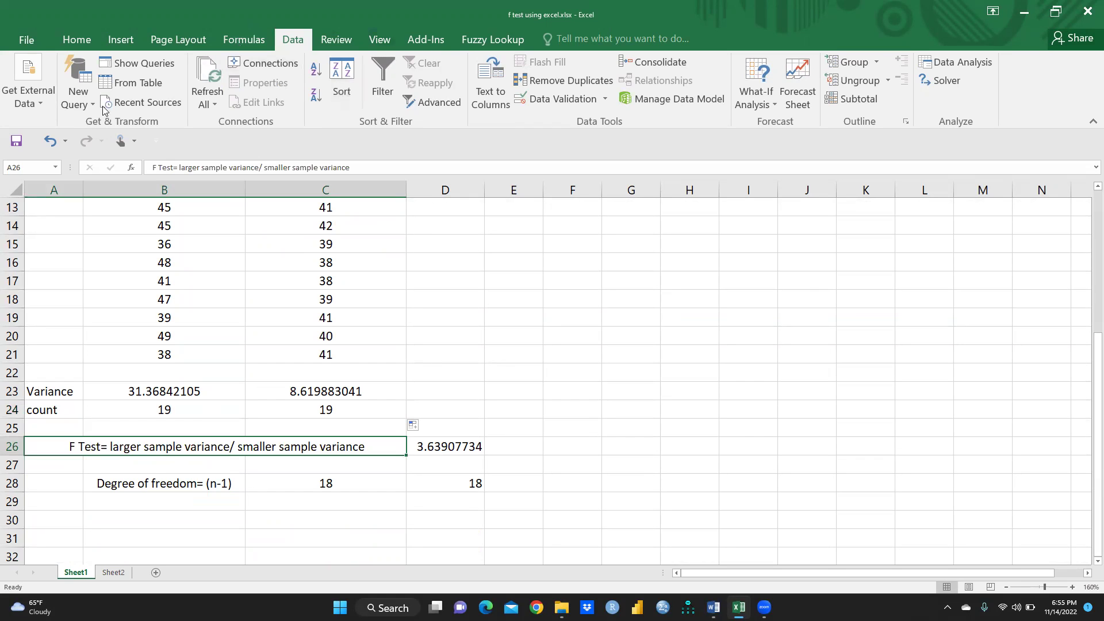
# - Set the F Test label to font size 24 and widen columns B, C and A
pyautogui.click(71, 41)
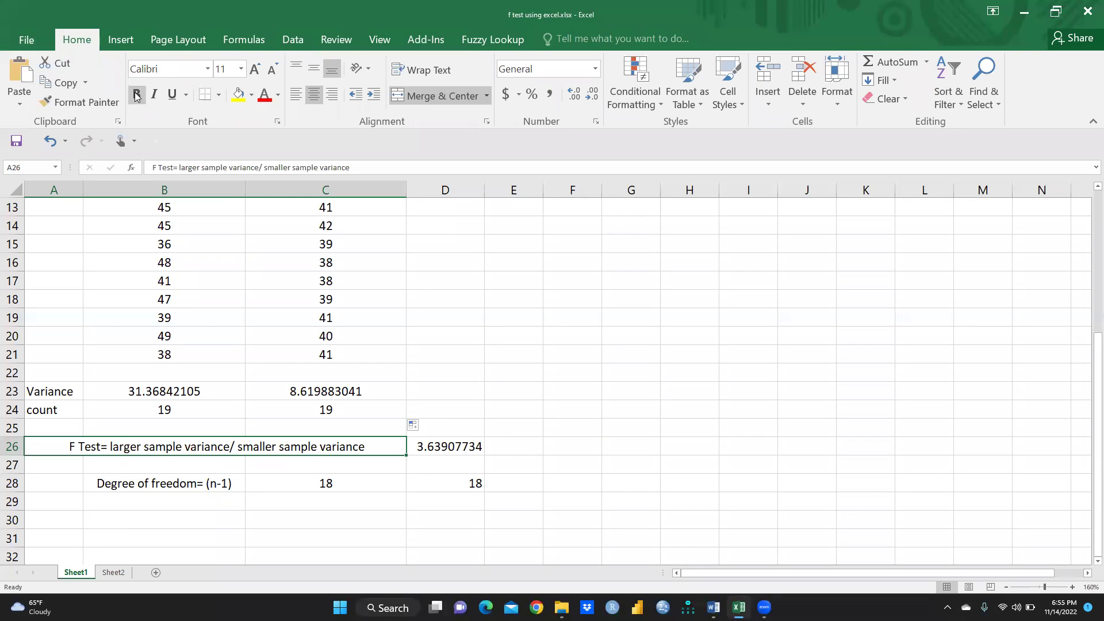
pyautogui.click(242, 69)
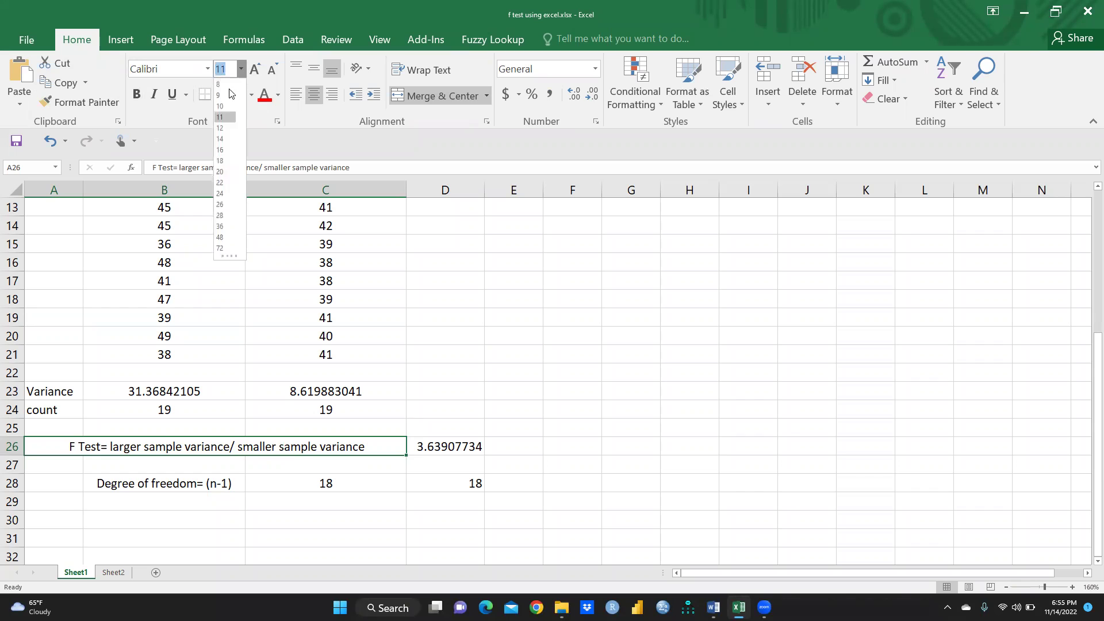
pyautogui.click(219, 194)
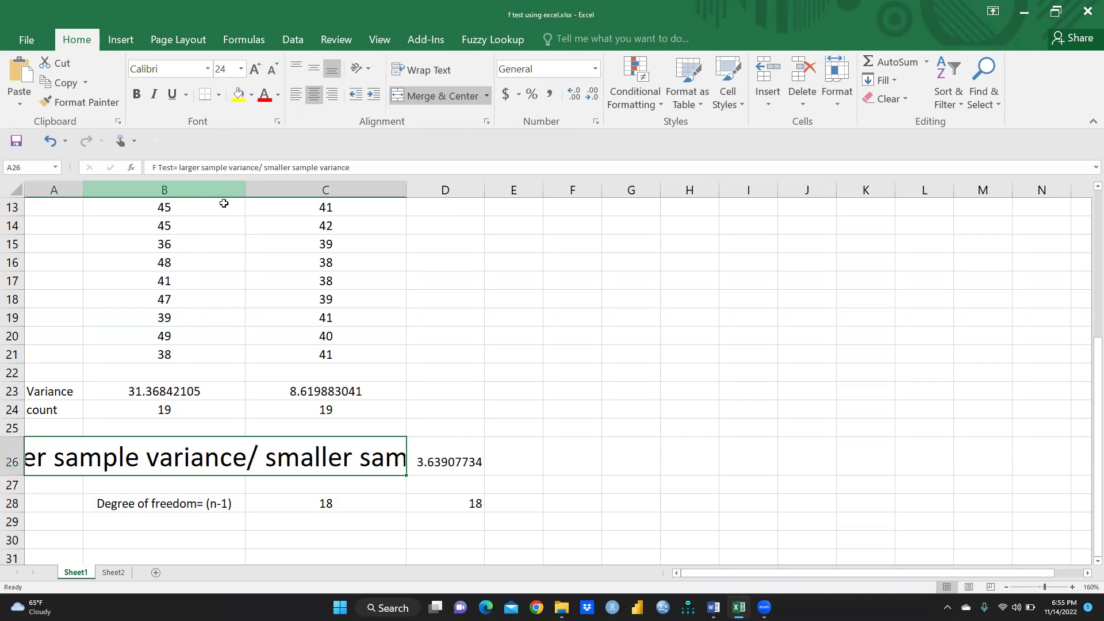
pyautogui.moveTo(244, 184); pyautogui.dragTo(320, 184)
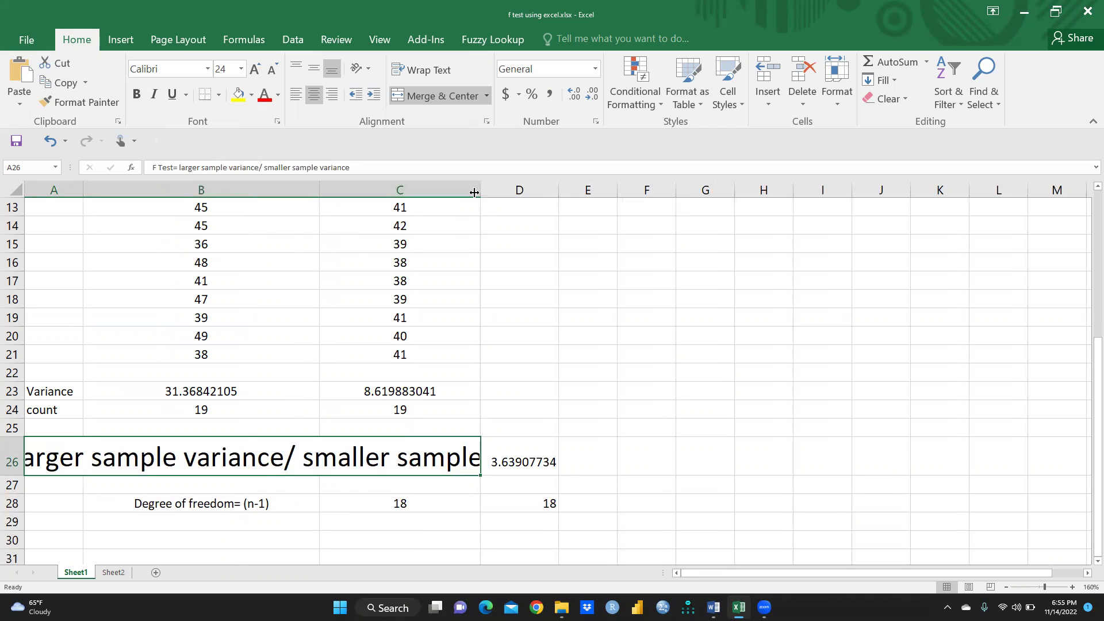
pyautogui.moveTo(478, 192); pyautogui.dragTo(531, 192)
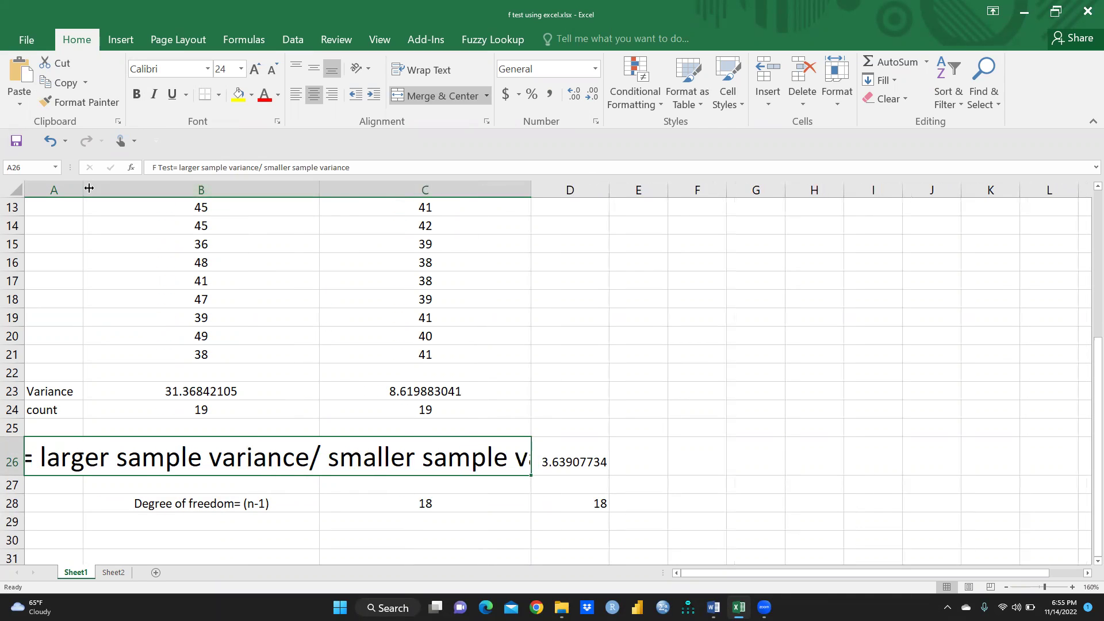
pyautogui.moveTo(82, 188); pyautogui.dragTo(164, 193)
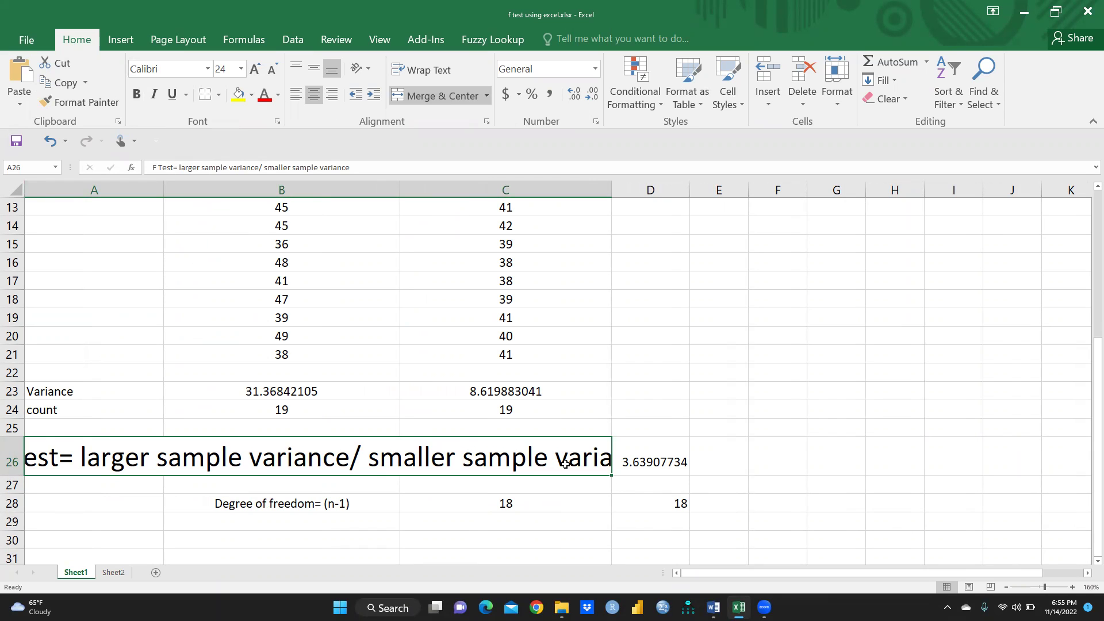
pyautogui.scroll(3, 499, 443)
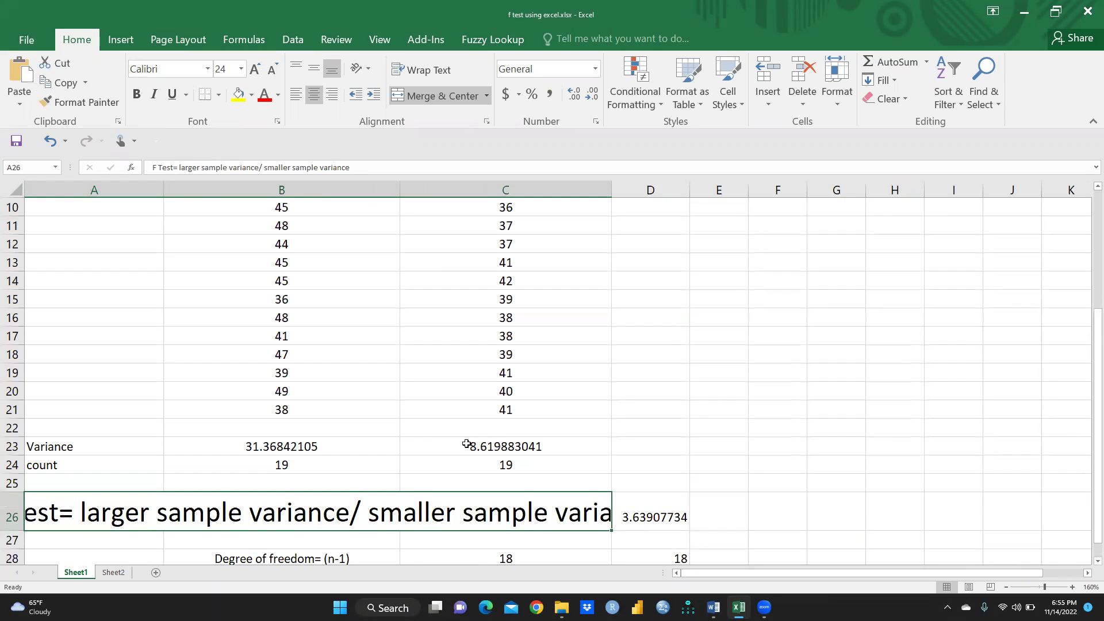
pyautogui.scroll(-1, 291, 521)
# - Check the VAR.S formulas in B23 and C23 and the F ratio in D26
pyautogui.click(250, 501)
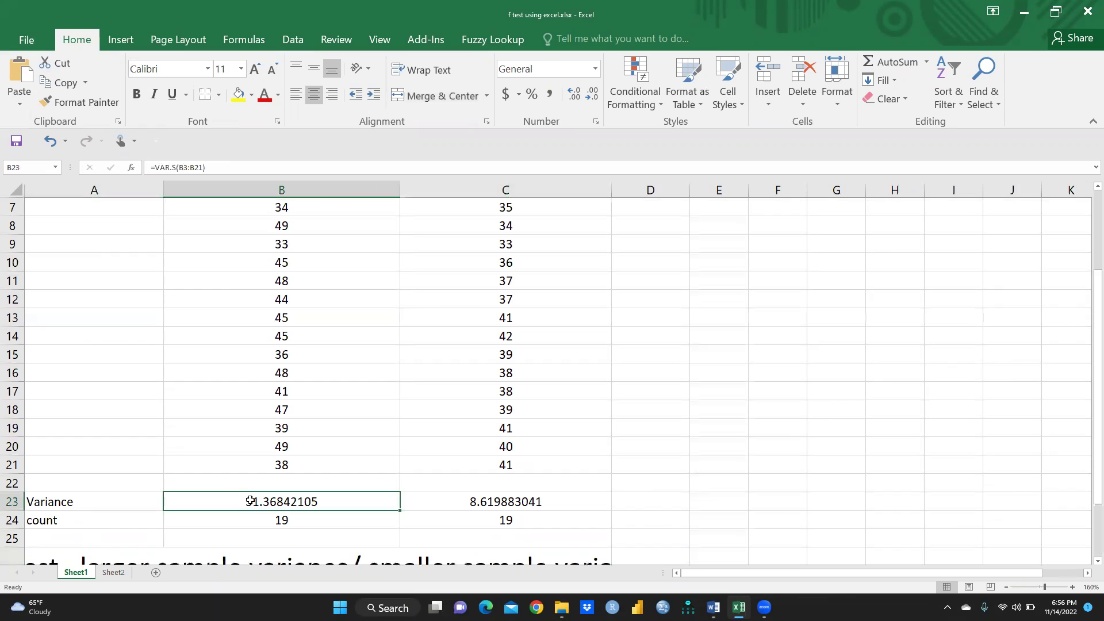
pyautogui.click(502, 504)
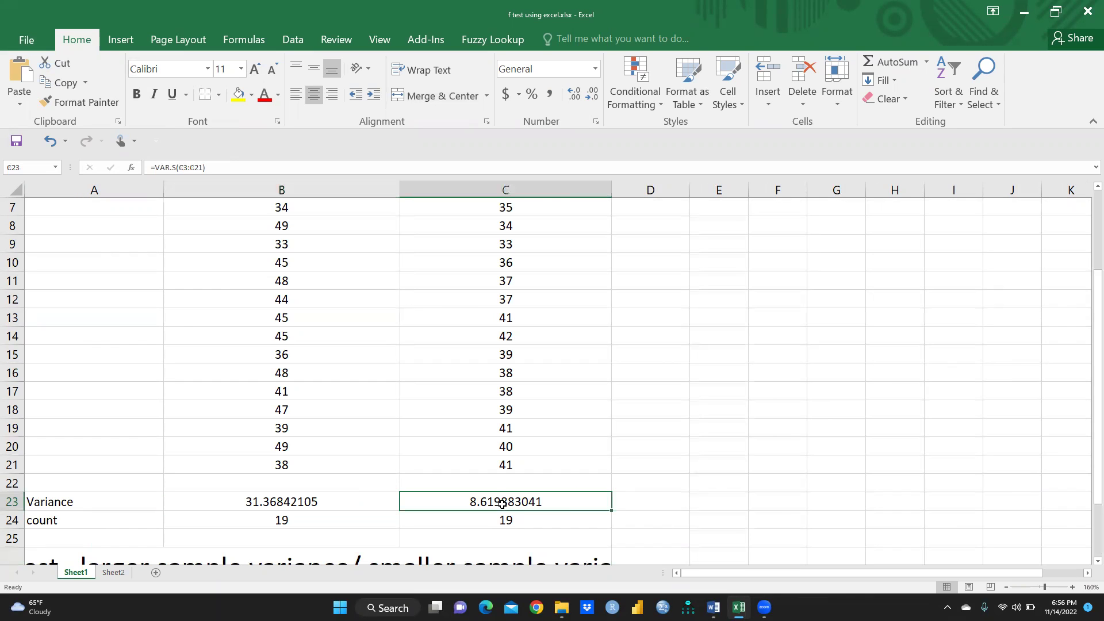
pyautogui.scroll(-2, 446, 436)
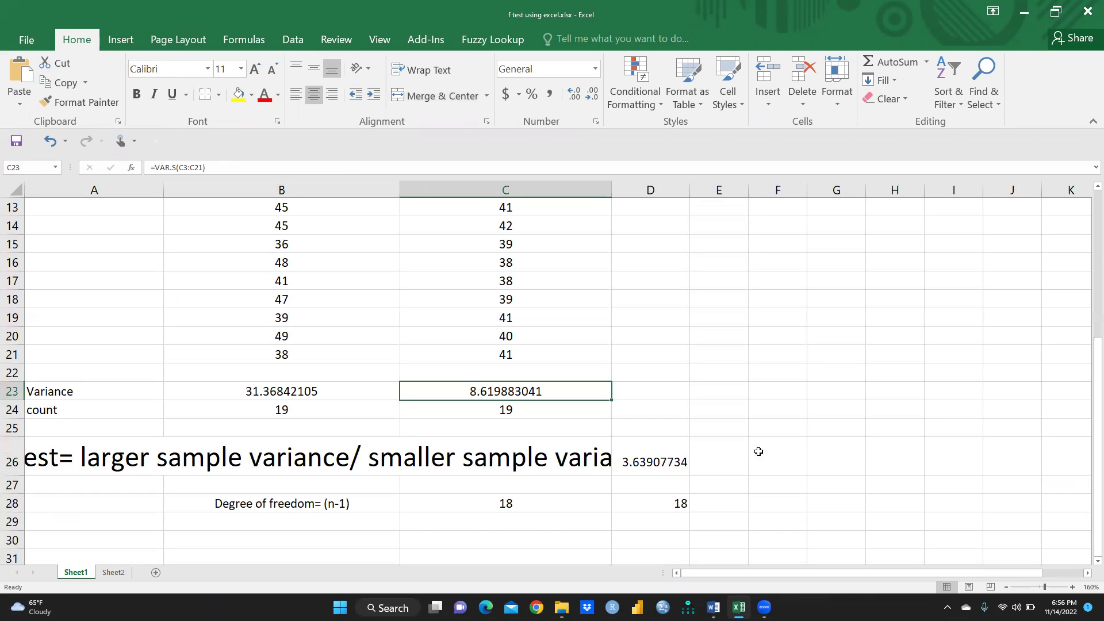
pyautogui.click(680, 454)
# - Widen column D and re-enter D26 as =B23/C23, giving 3.639077341
pyautogui.press('Delete')
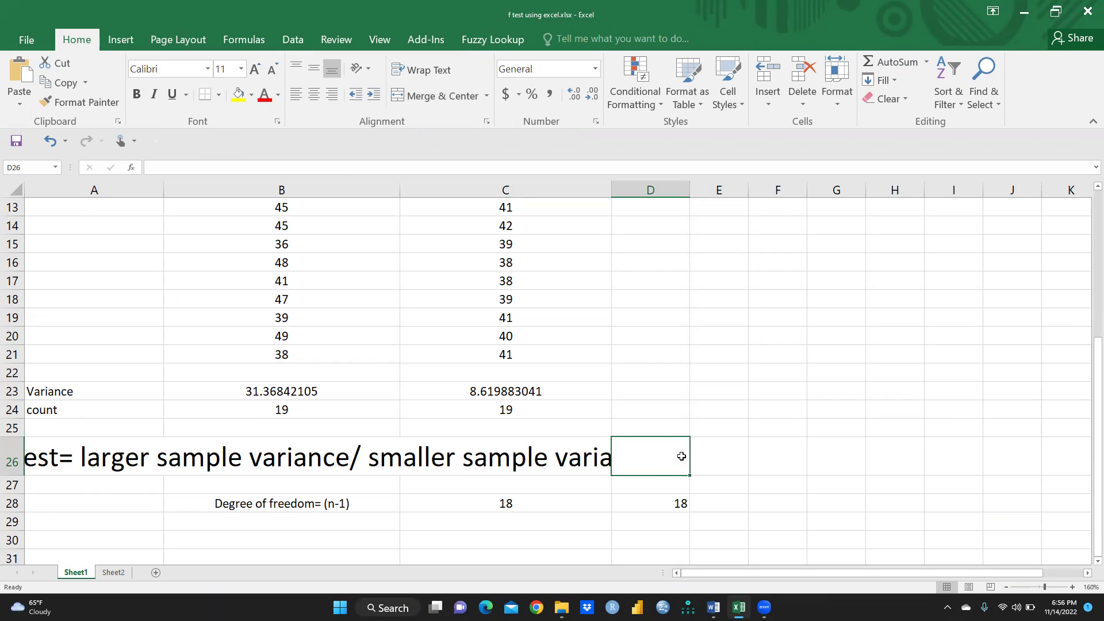
pyautogui.moveTo(690, 190); pyautogui.dragTo(733, 190)
pyautogui.doubleClick(653, 455)
pyautogui.write('=')
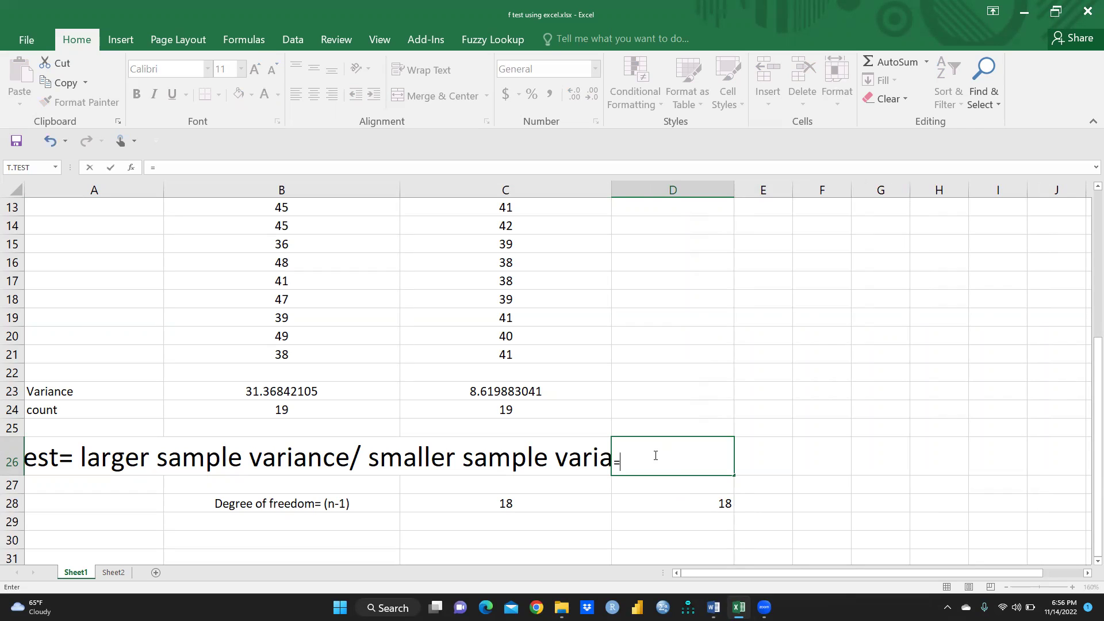
pyautogui.click(298, 393)
pyautogui.write('/')
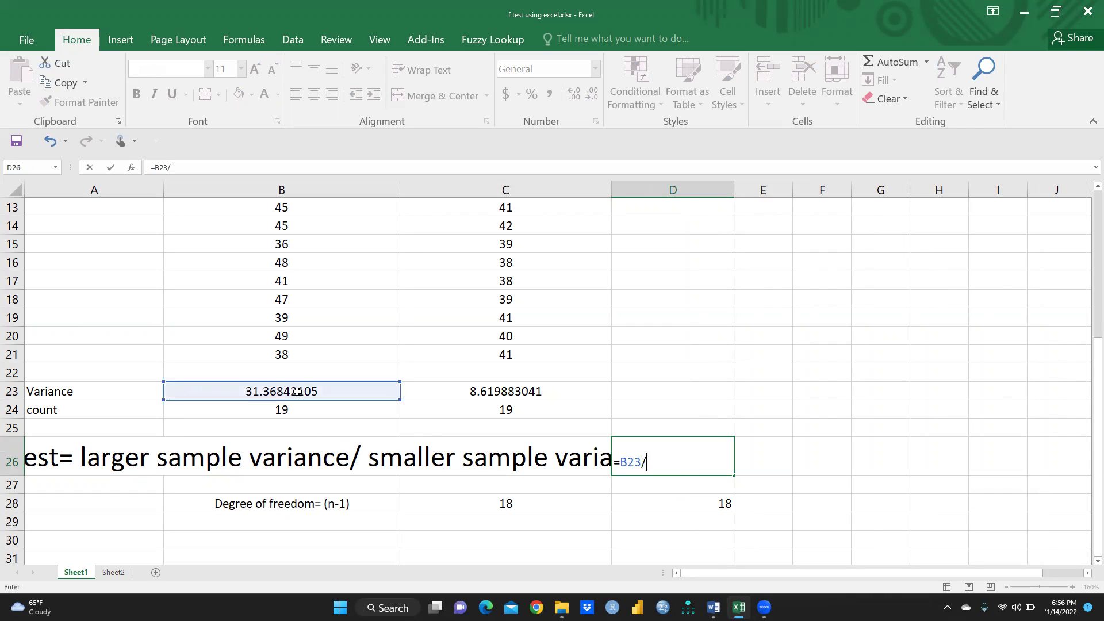
pyautogui.click(470, 391)
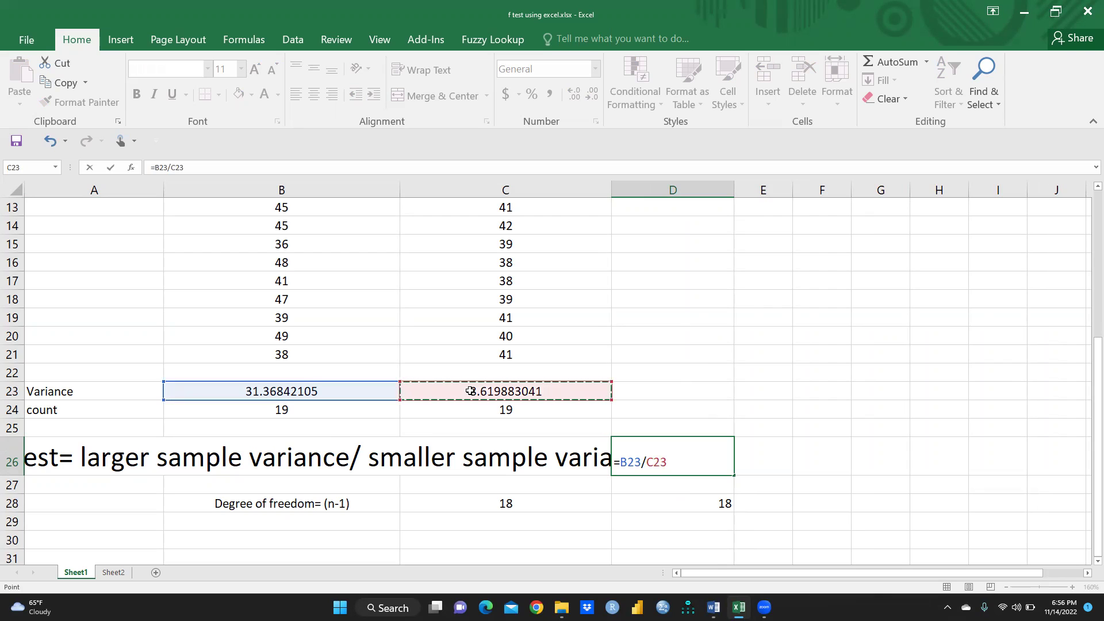
pyautogui.press('Return')
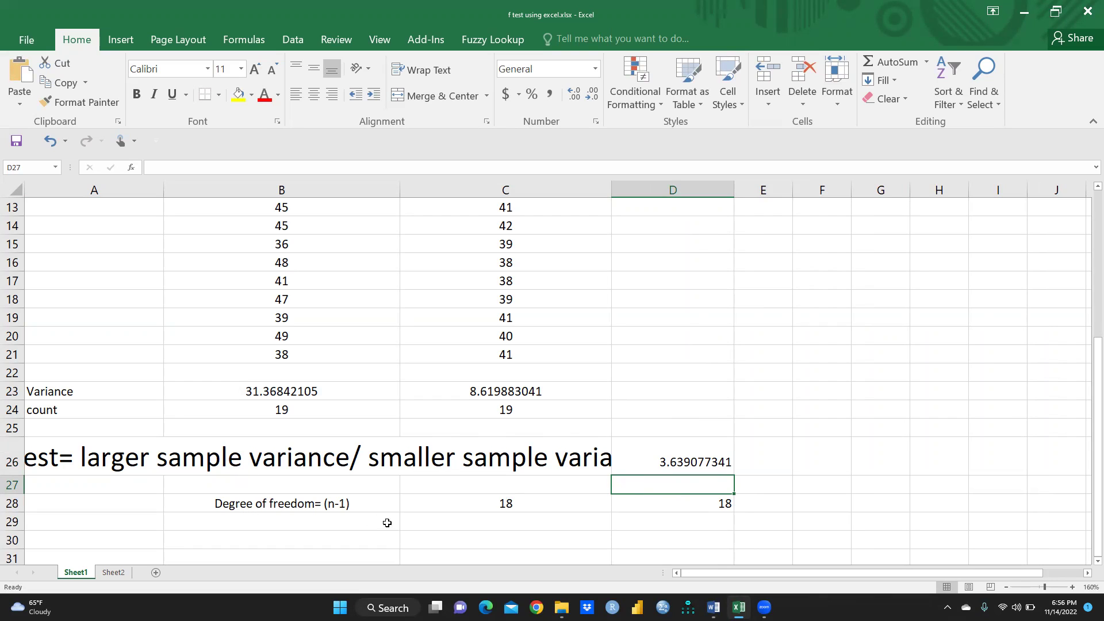
# - Review the degrees-of-freedom label in B28 and the F ratio formula in D26
pyautogui.click(238, 503)
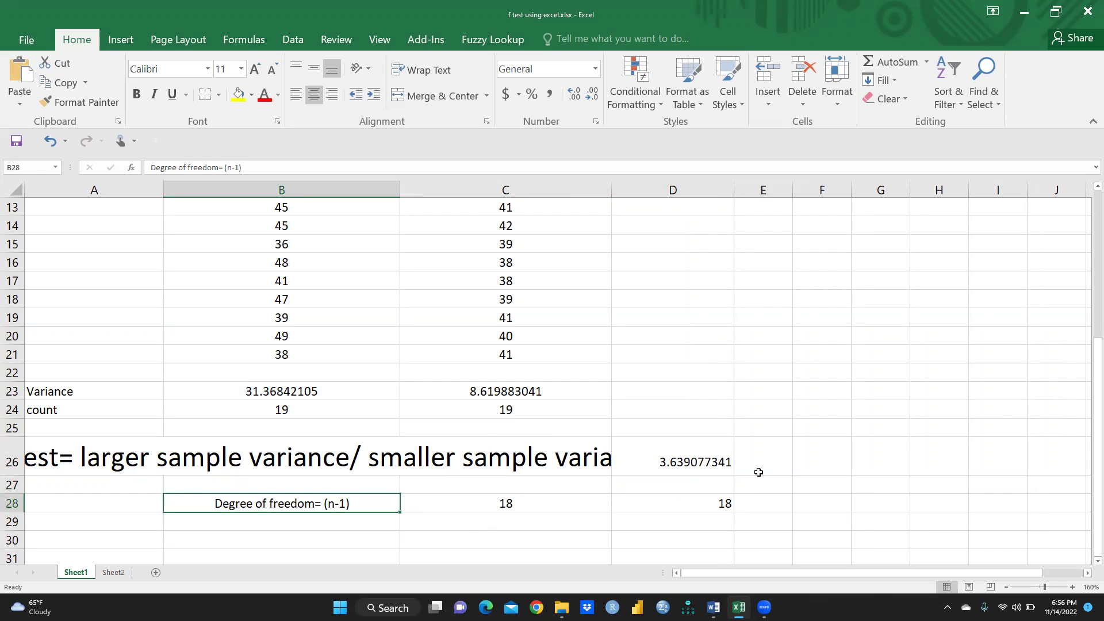
pyautogui.click(714, 461)
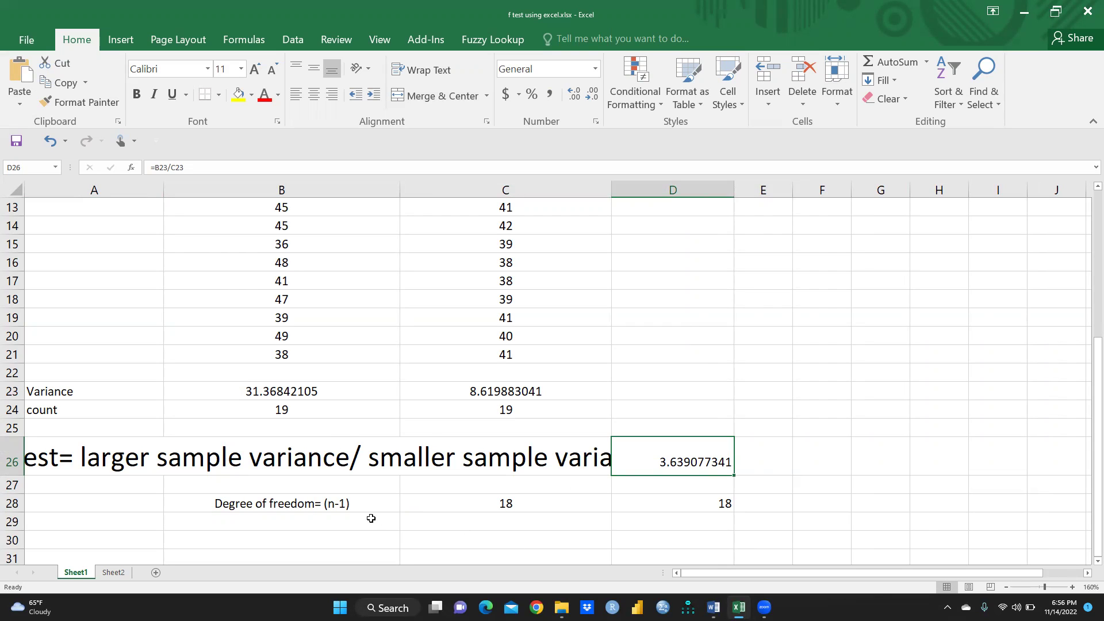
pyautogui.click(231, 505)
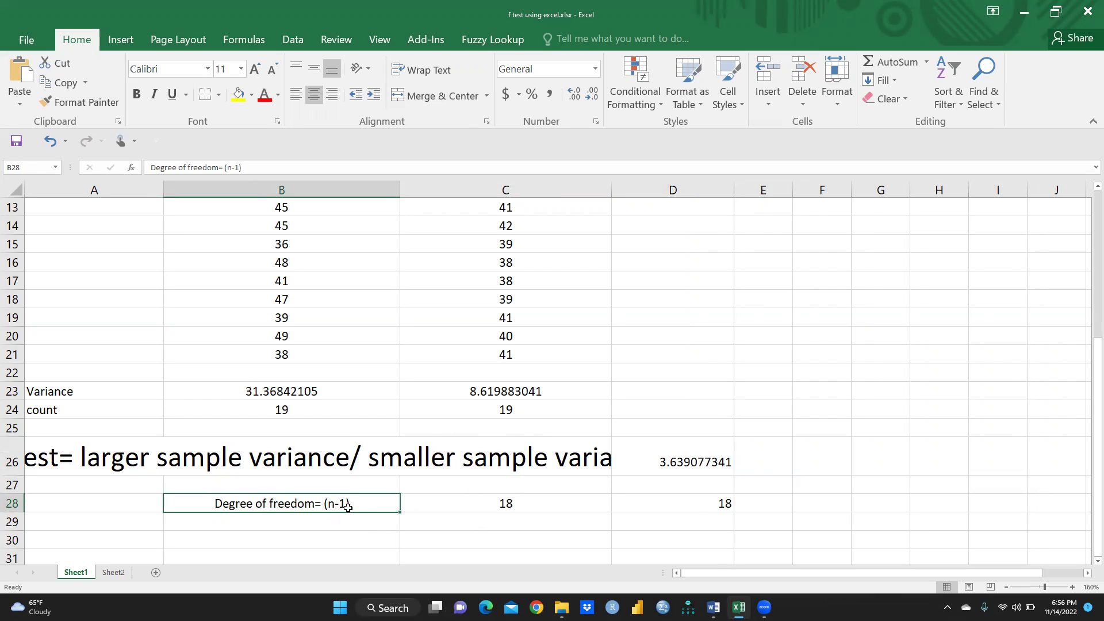
# - Set the degrees-of-freedom label to font size 22 and widen column B
pyautogui.click(241, 69)
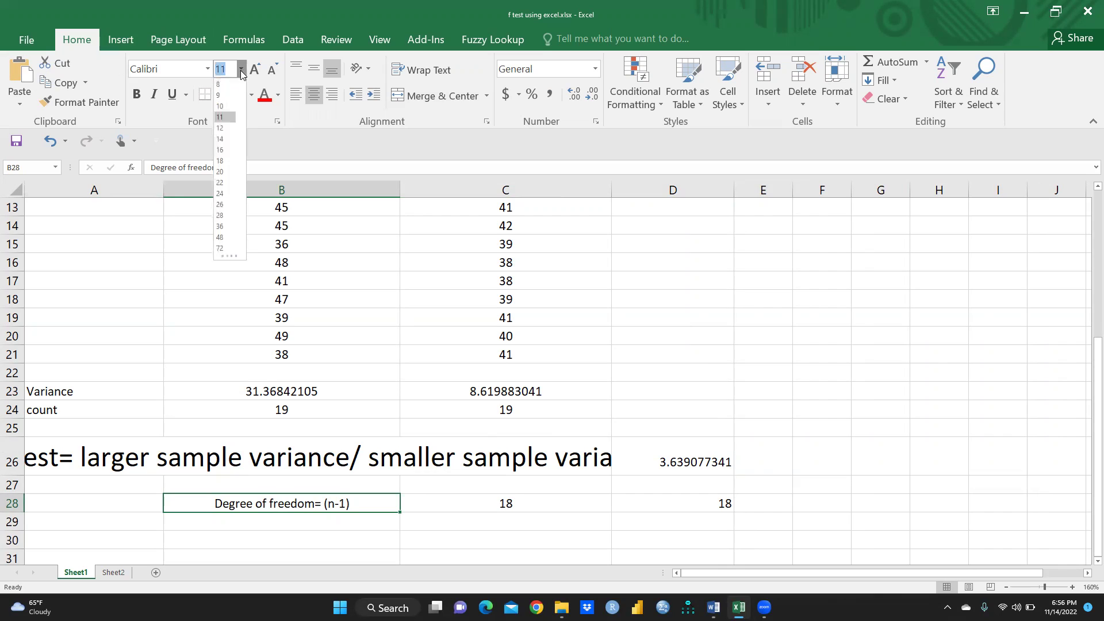
pyautogui.click(220, 183)
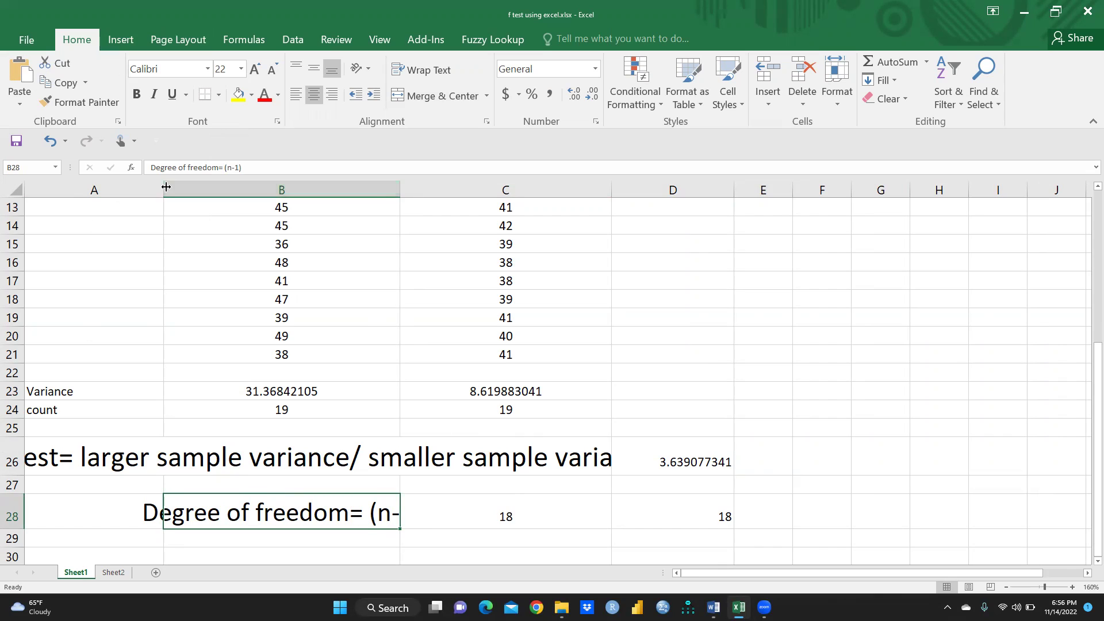
pyautogui.moveTo(399, 189); pyautogui.dragTo(453, 517)
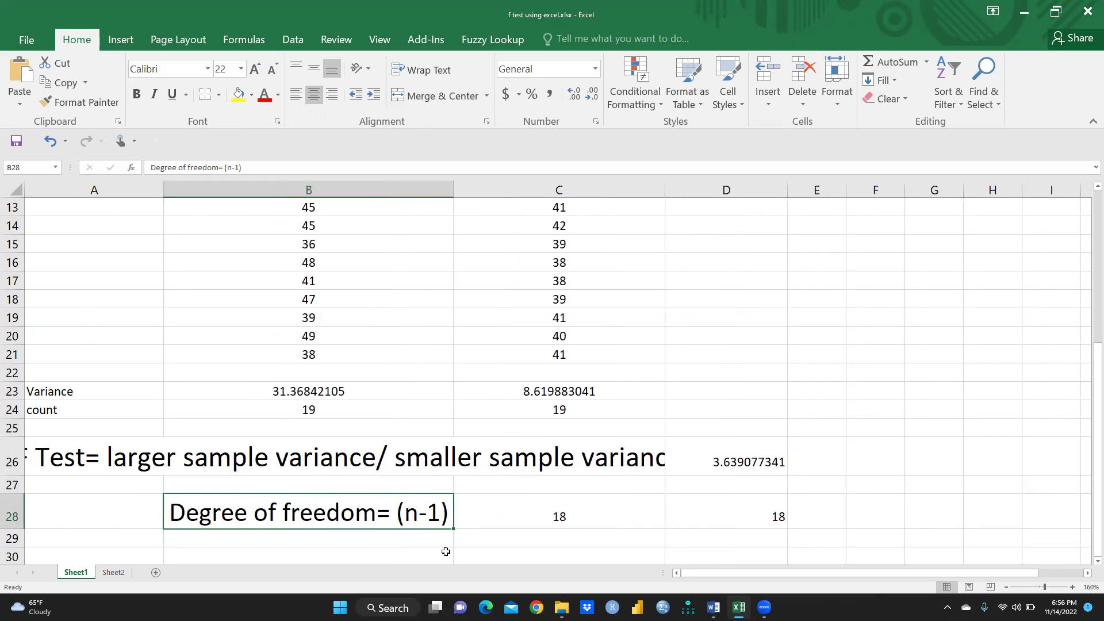
# - Enter =B24-1 in C28 and fill it to D28, giving 18 each
pyautogui.click(575, 517)
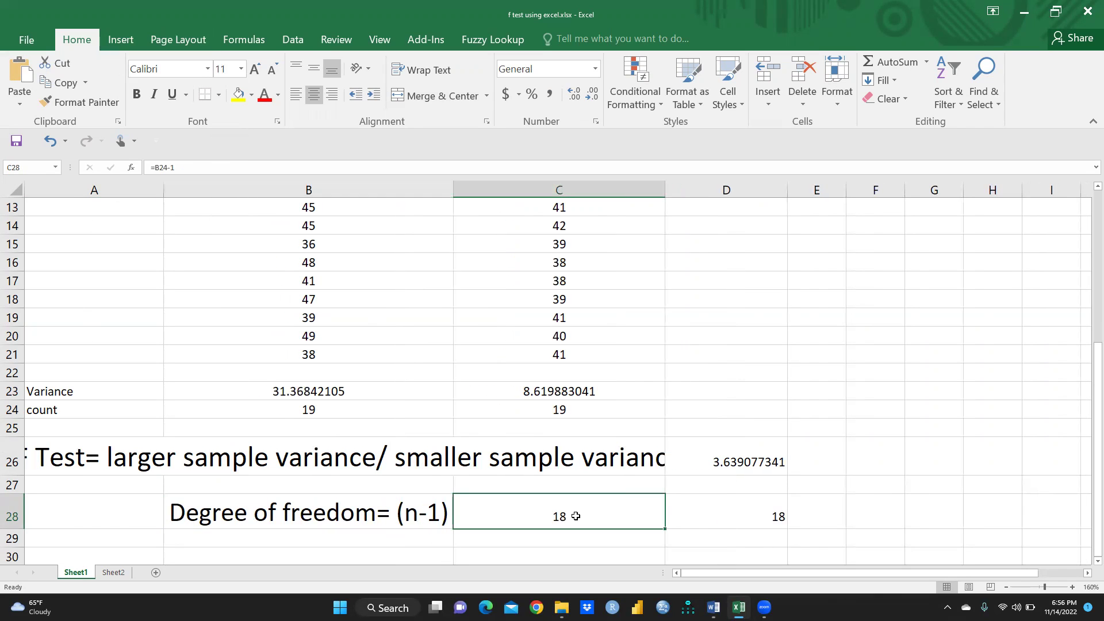
pyautogui.click(312, 409)
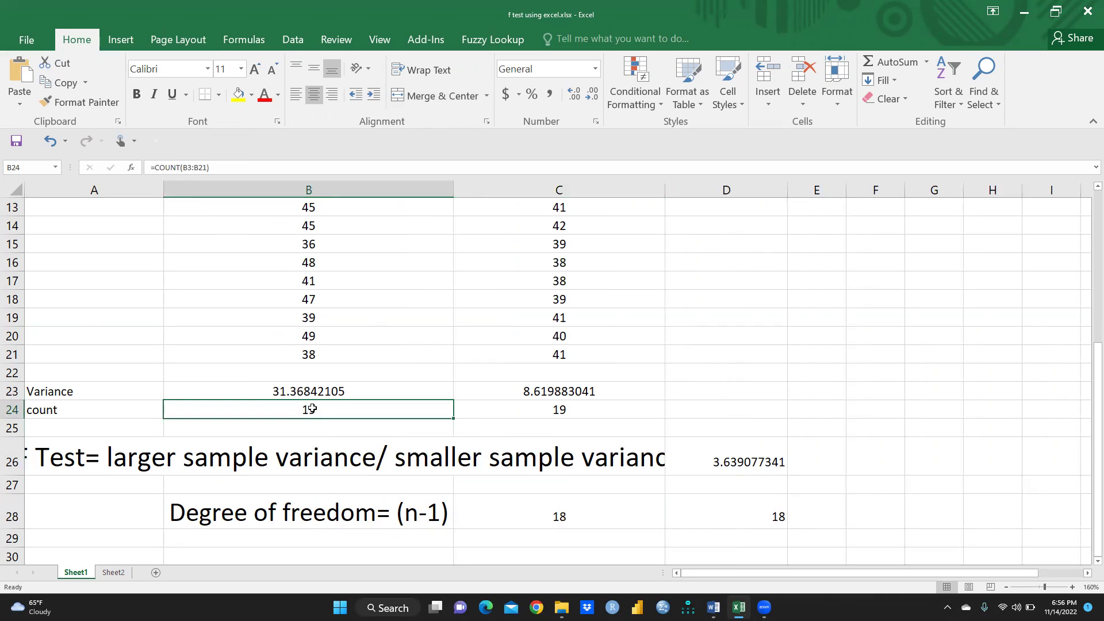
pyautogui.click(563, 515)
pyautogui.press('Delete')
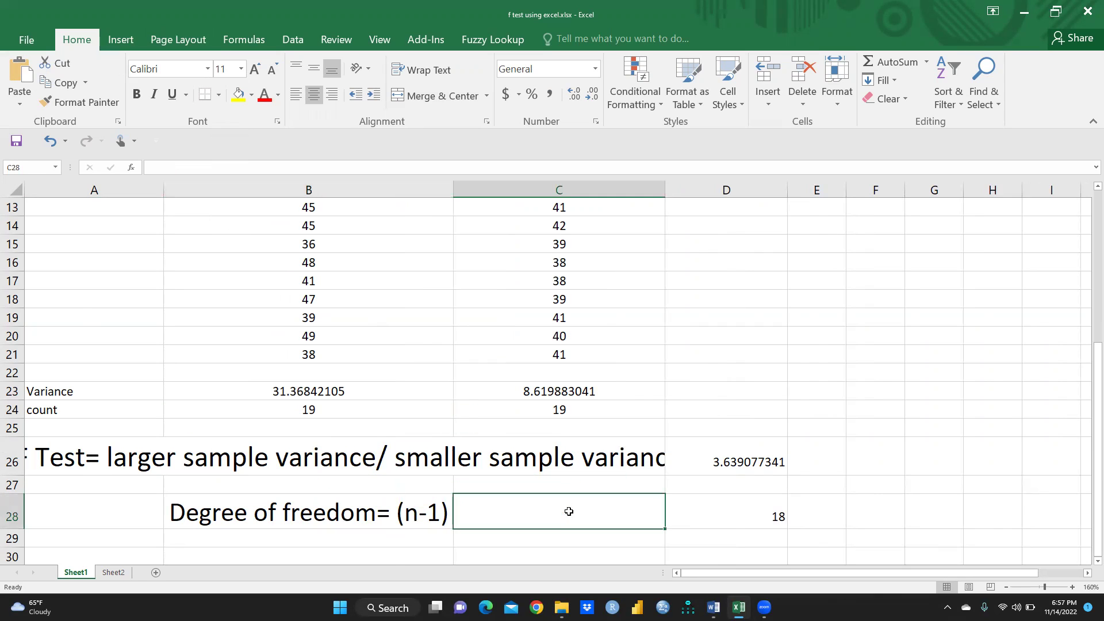
pyautogui.write('=')
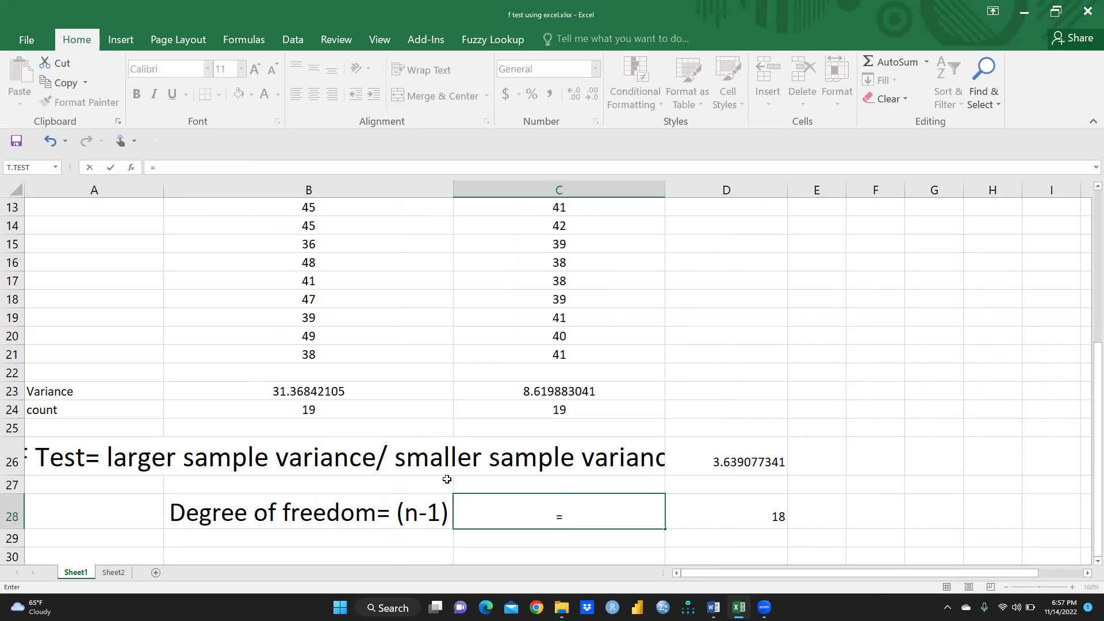
pyautogui.click(304, 411)
pyautogui.write('-1')
pyautogui.press('Return')
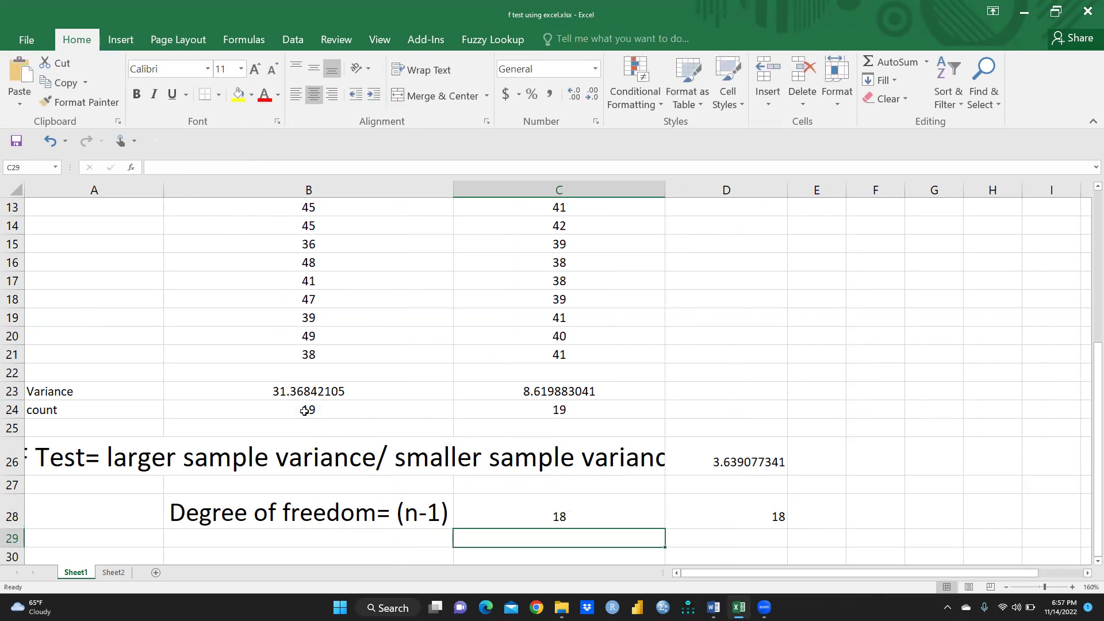
pyautogui.moveTo(664, 529); pyautogui.dragTo(771, 521)
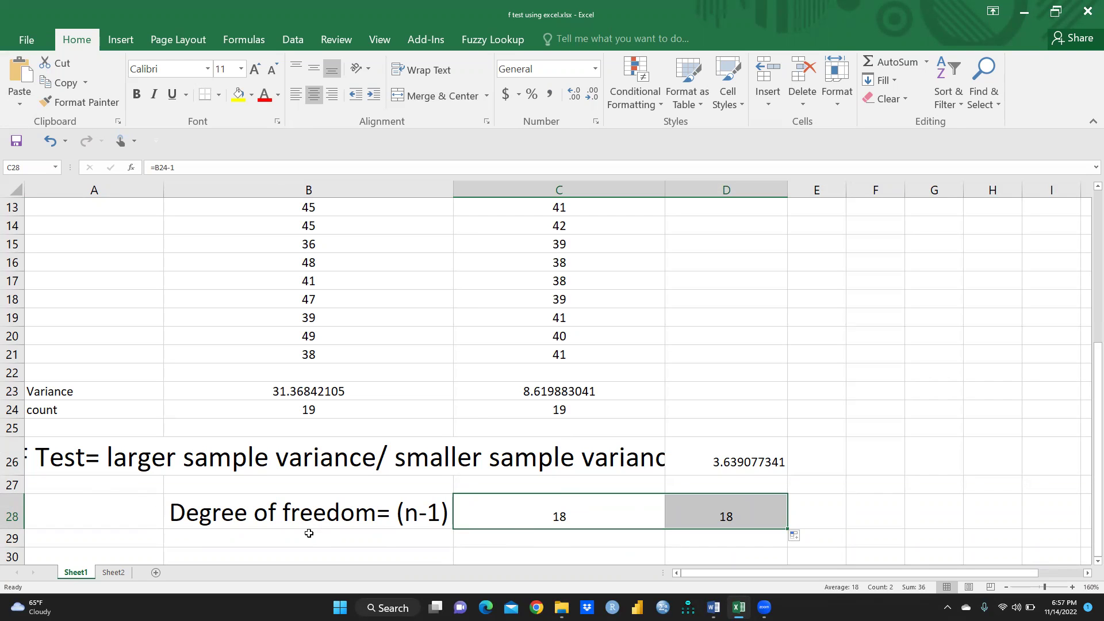
# - On Sheet2, scroll the α = 0.10 F table image up to its DF1 header
pyautogui.click(114, 572)
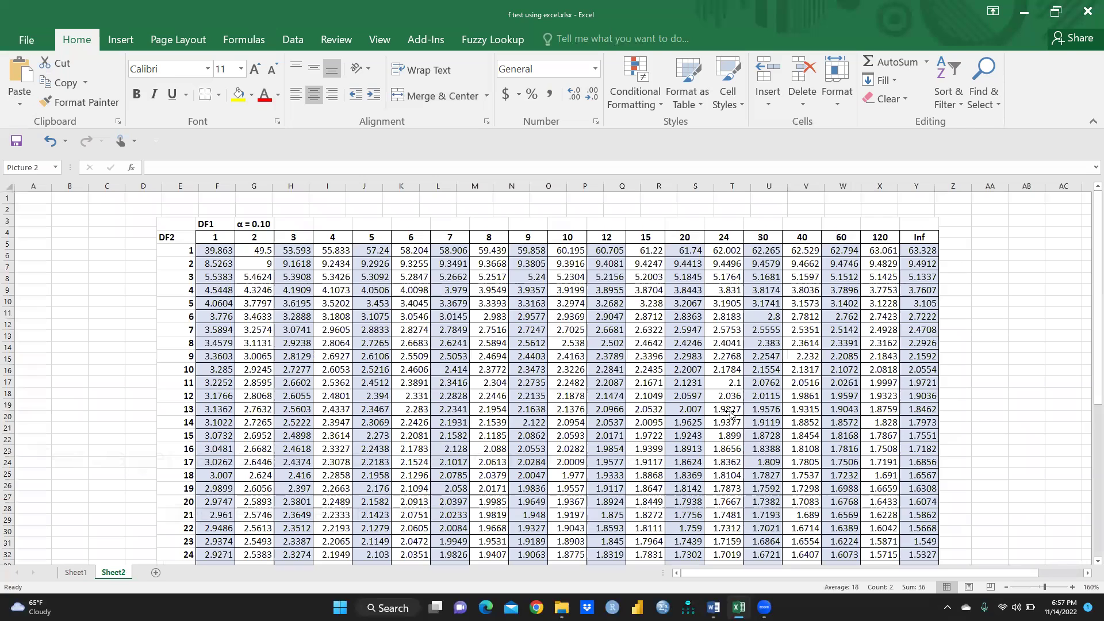
pyautogui.click(758, 391)
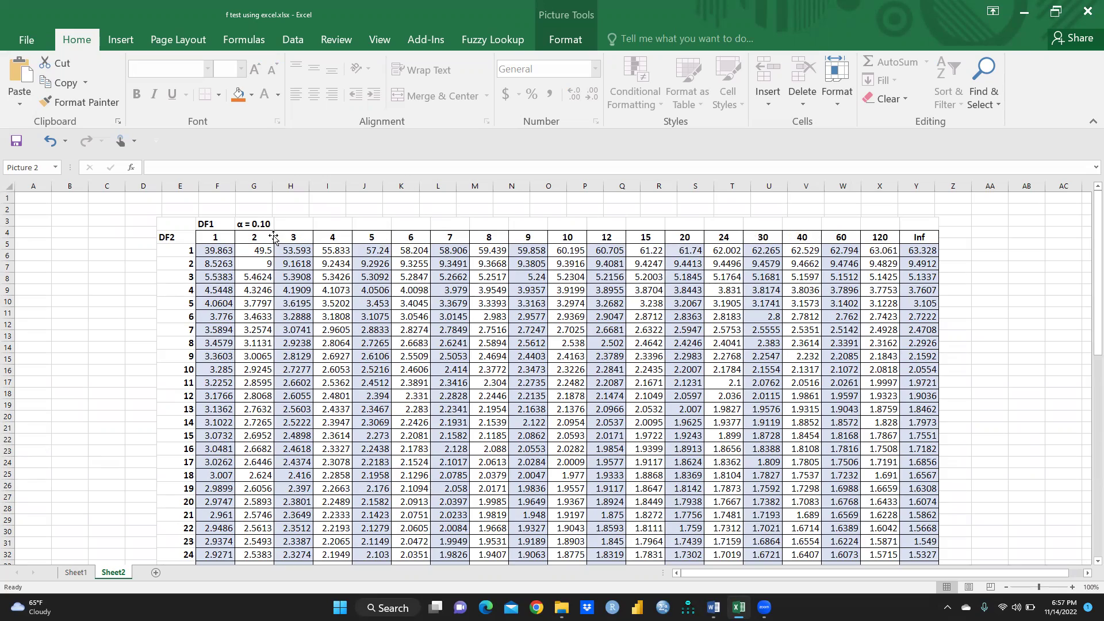
pyautogui.scroll(-6, 449, 292)
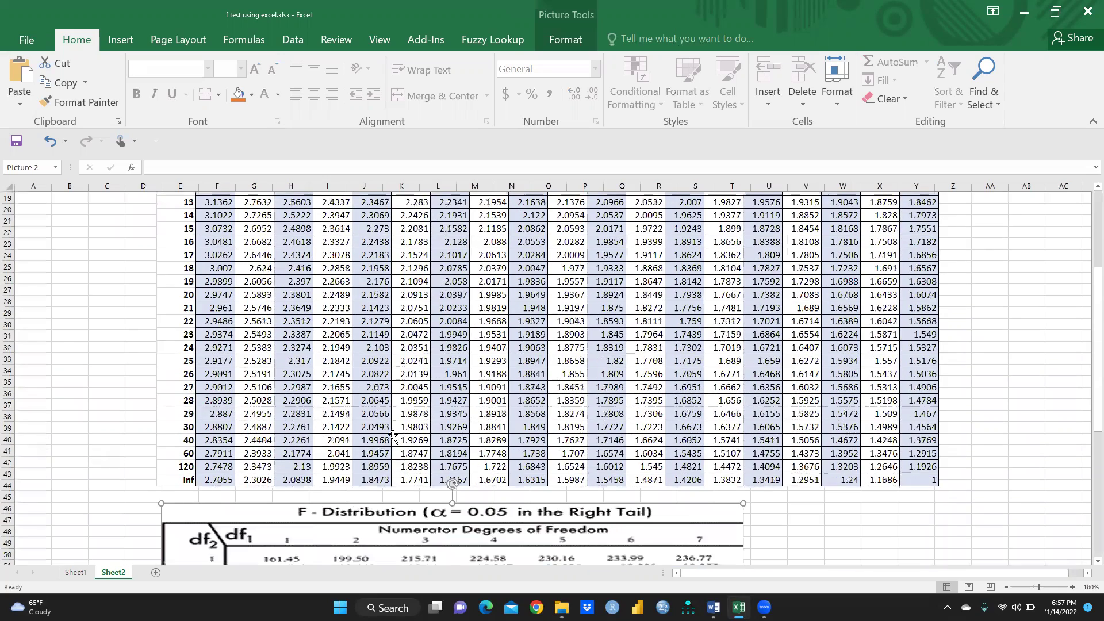
pyautogui.scroll(-6, 394, 435)
pyautogui.scroll(1, 451, 353)
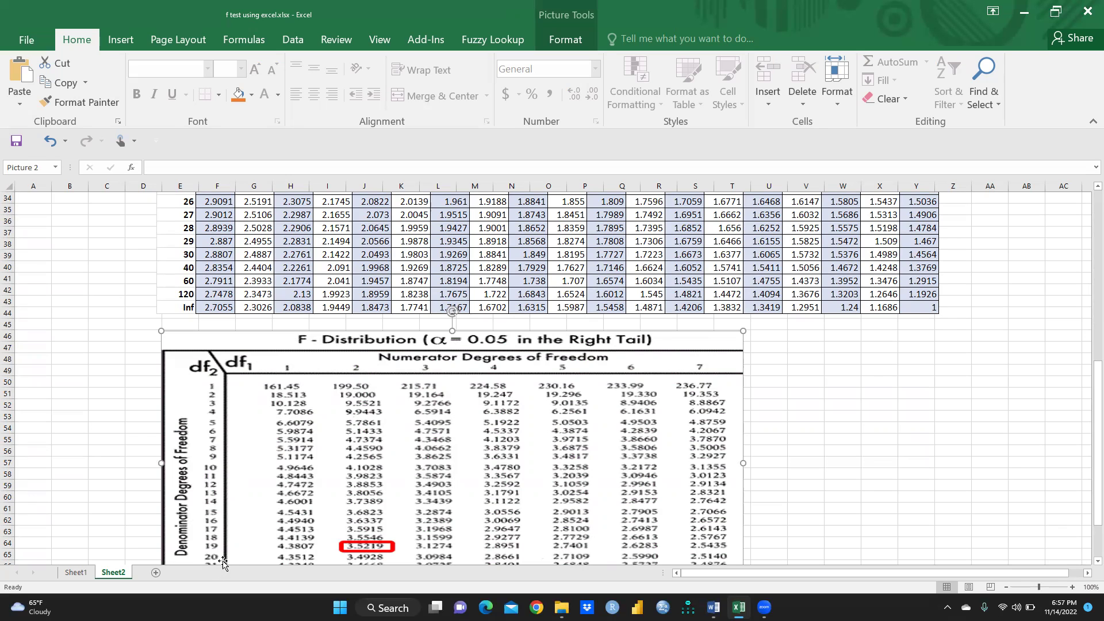
pyautogui.scroll(3, 385, 403)
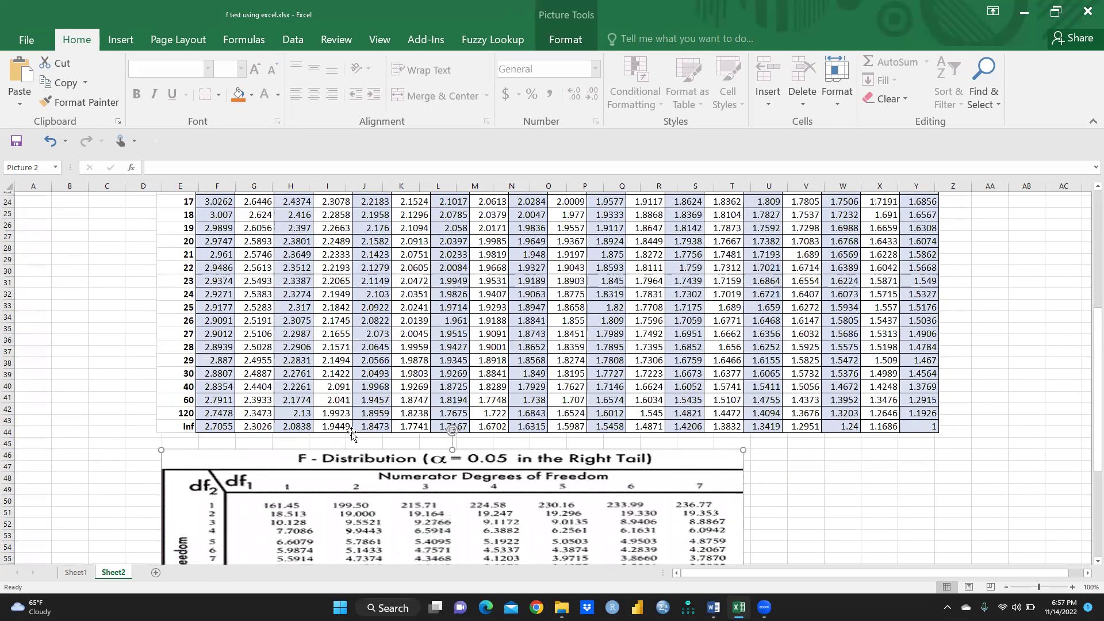
pyautogui.scroll(4, 352, 435)
pyautogui.click(189, 380)
pyautogui.scroll(1, 190, 380)
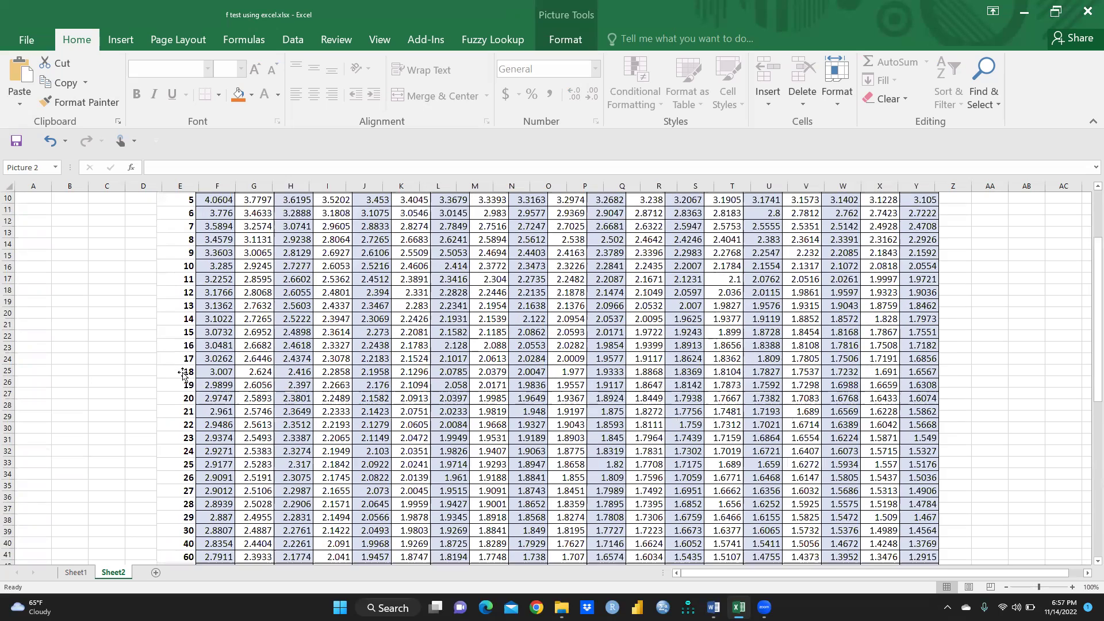
pyautogui.scroll(3, 828, 230)
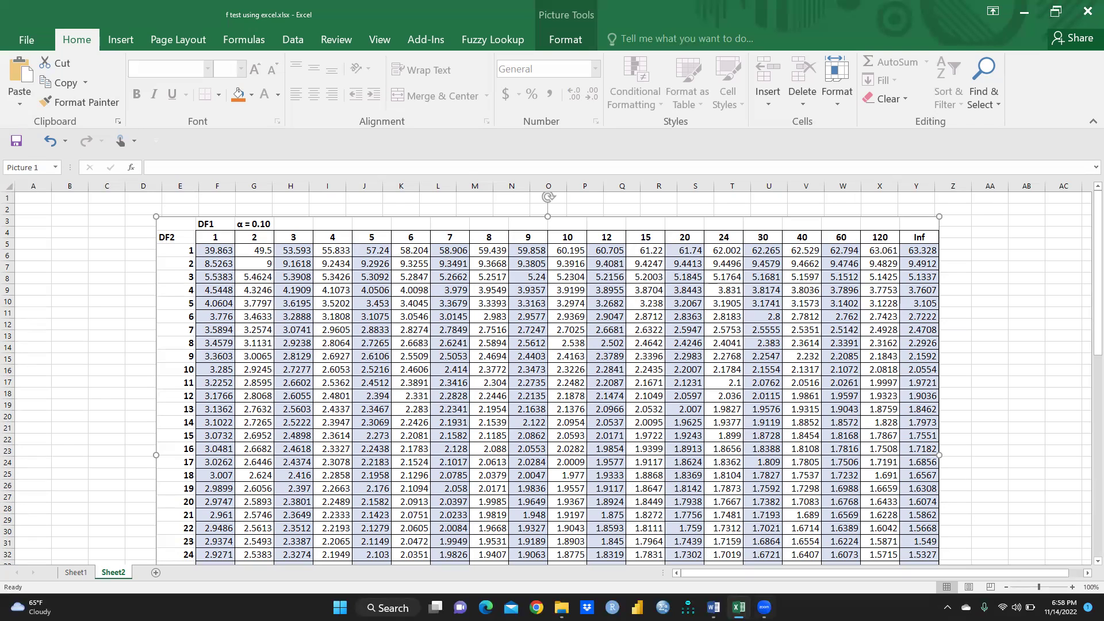
# - Glance at the Word document, return to Excel, minimize everything with Win+D, then restore Excel
pyautogui.hotkey('alt', 'Tab')
pyautogui.hotkey('alt', 'Tab')
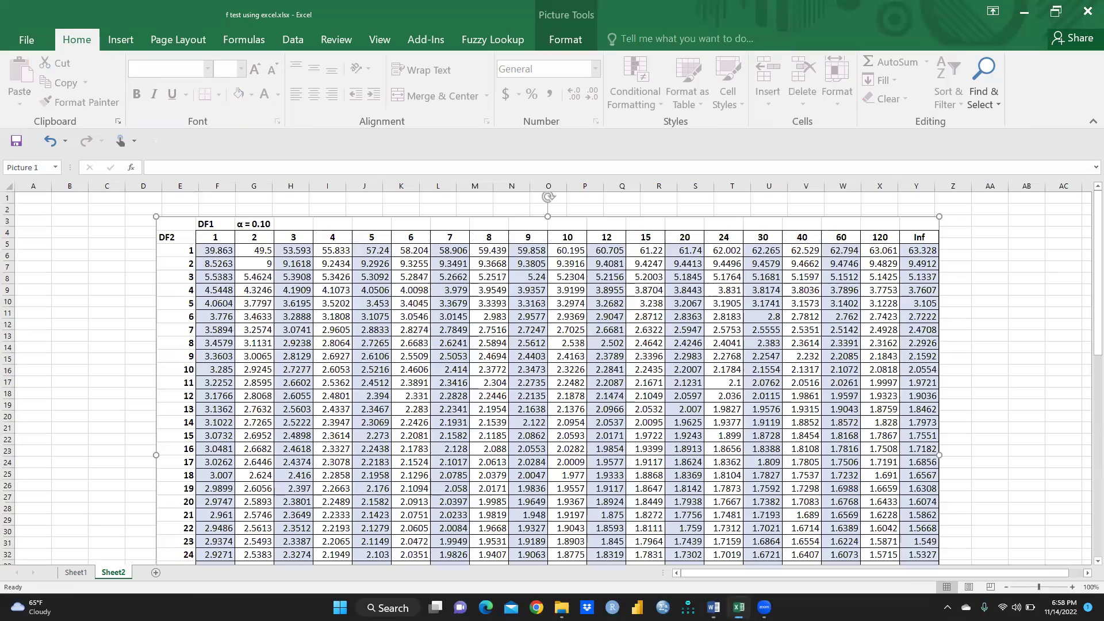
pyautogui.hotkey('alt', 'Tab')
pyautogui.hotkey('alt', 'Tab')
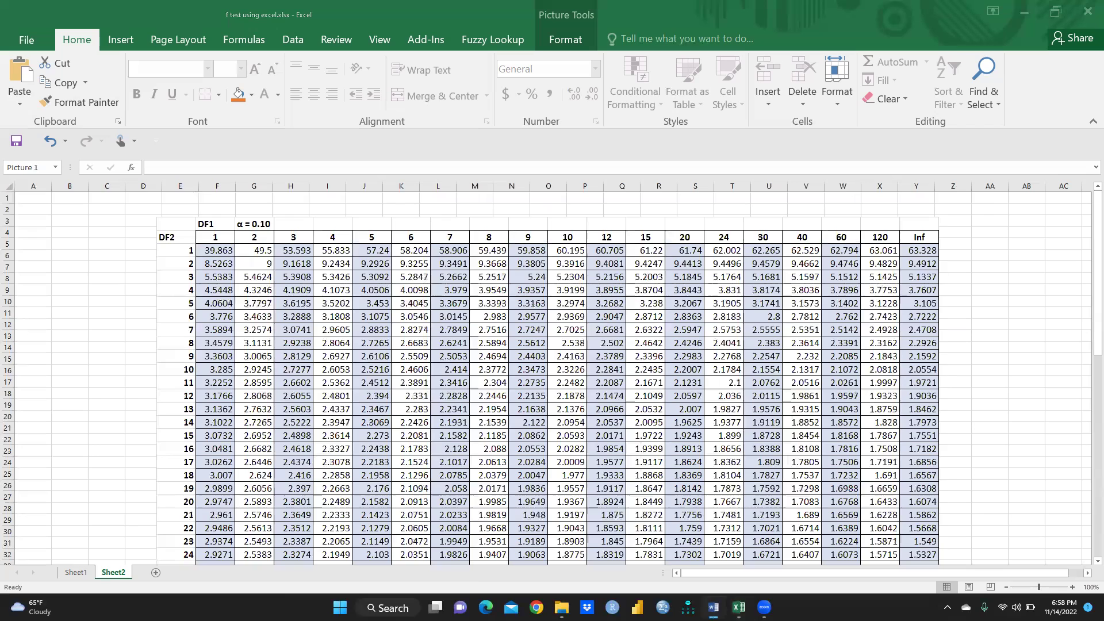
pyautogui.press('super+d')
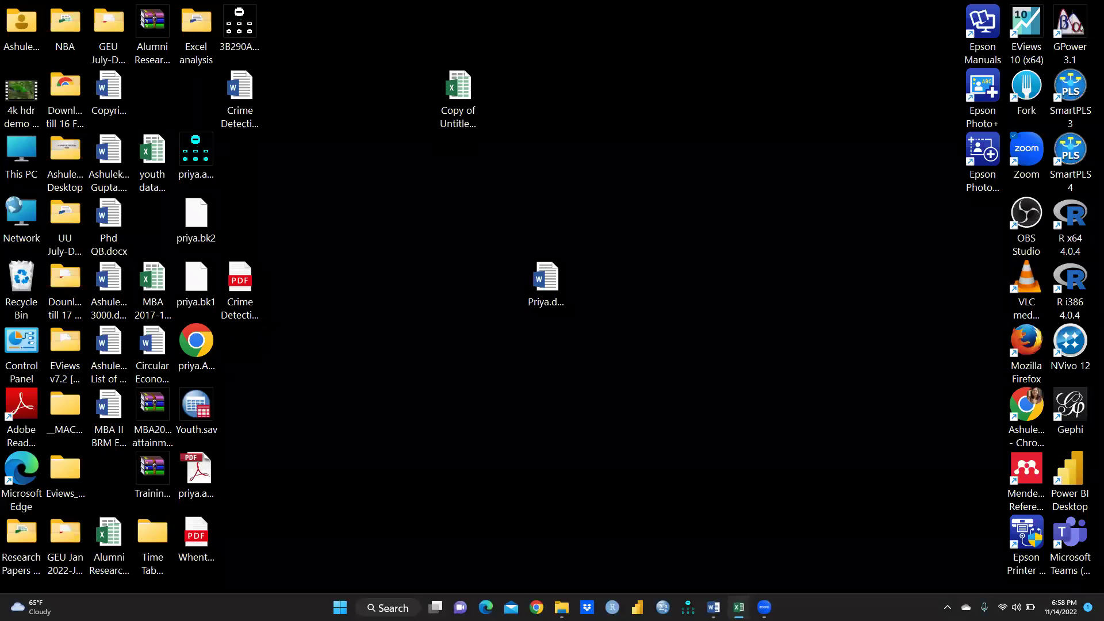
pyautogui.click(739, 607)
# - On Sheet1, enter 'Critical Value' in B30 and 1.85 in C30
pyautogui.click(75, 572)
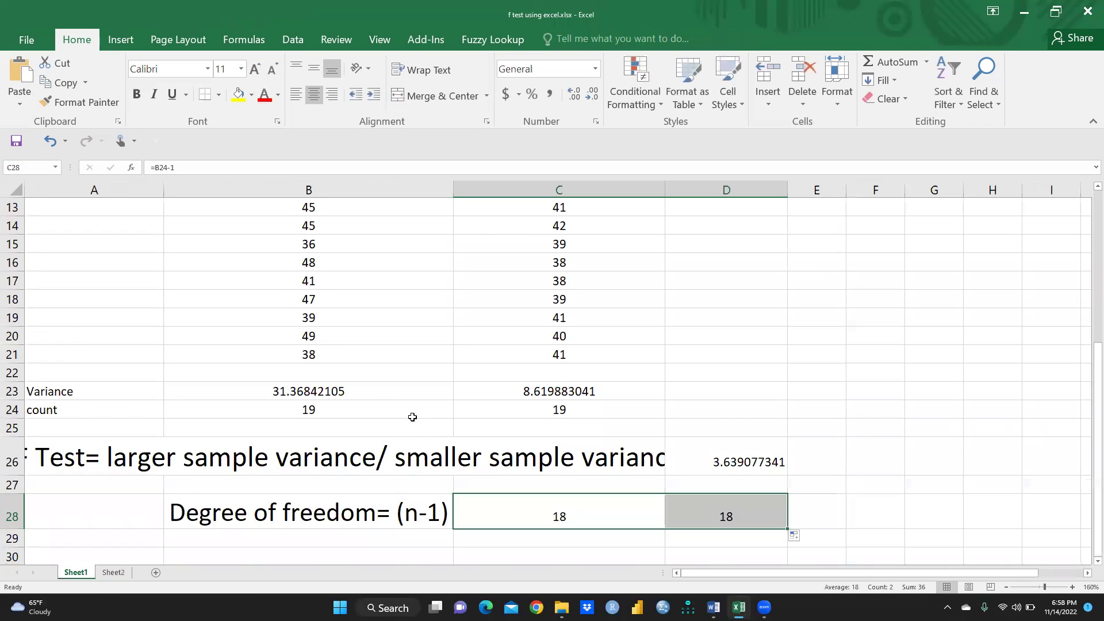
pyautogui.scroll(-1, 296, 525)
pyautogui.click(264, 518)
pyautogui.click(253, 503)
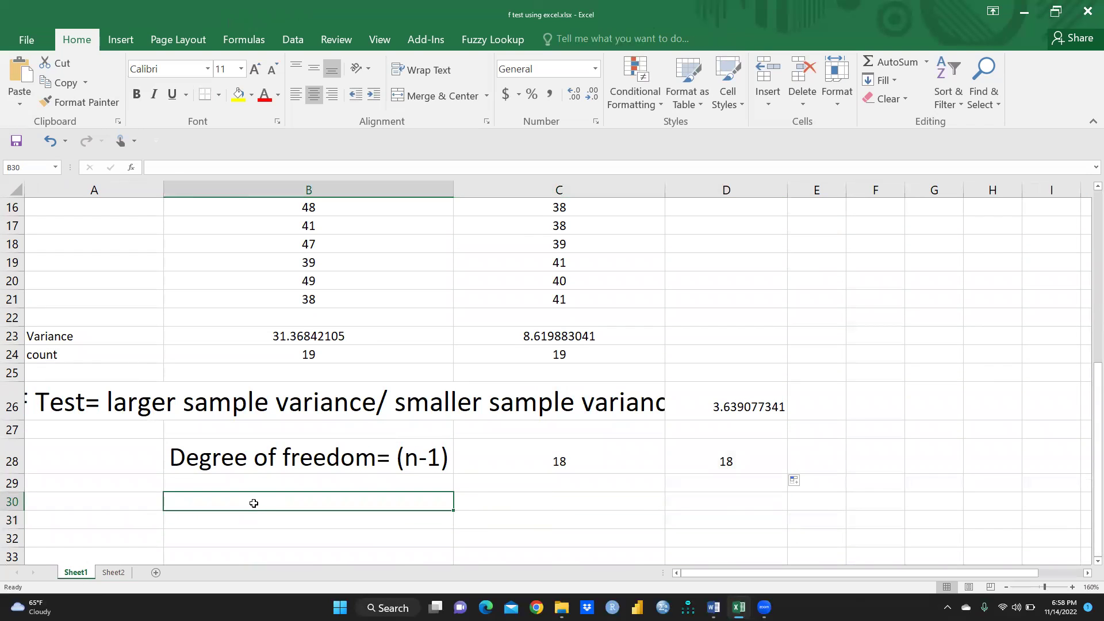
pyautogui.write('Cri')
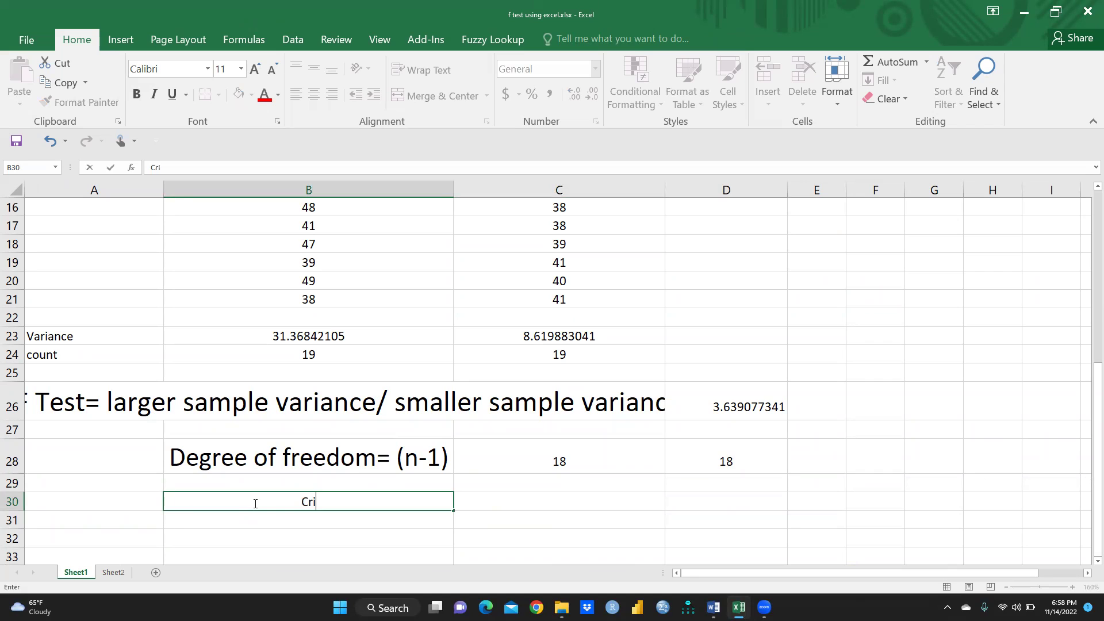
pyautogui.write('tical Value')
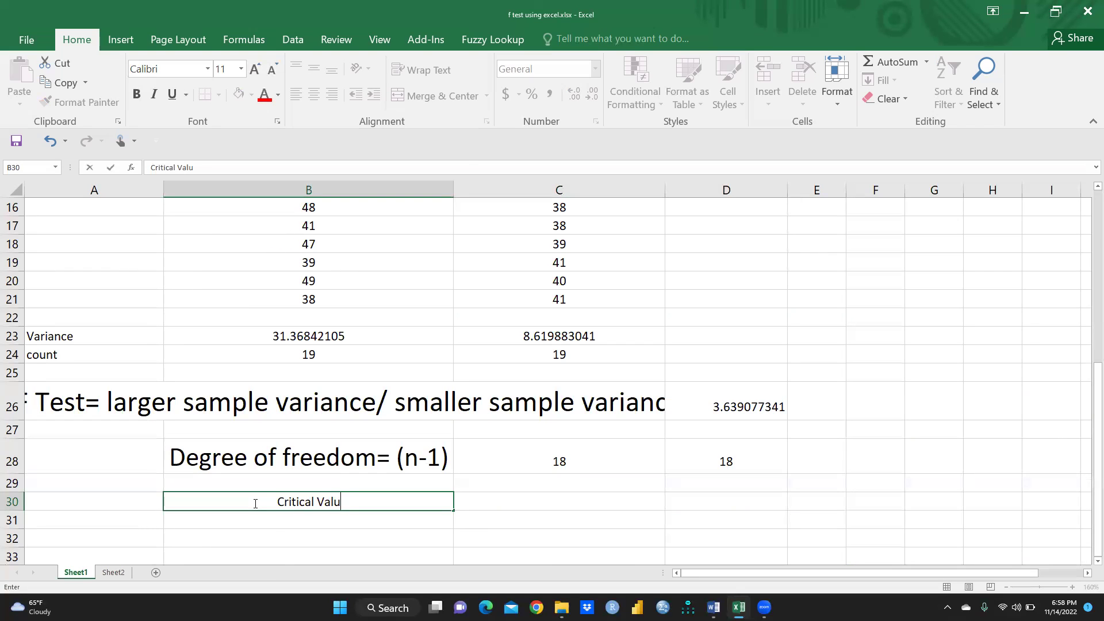
pyautogui.click(501, 504)
pyautogui.write('1.')
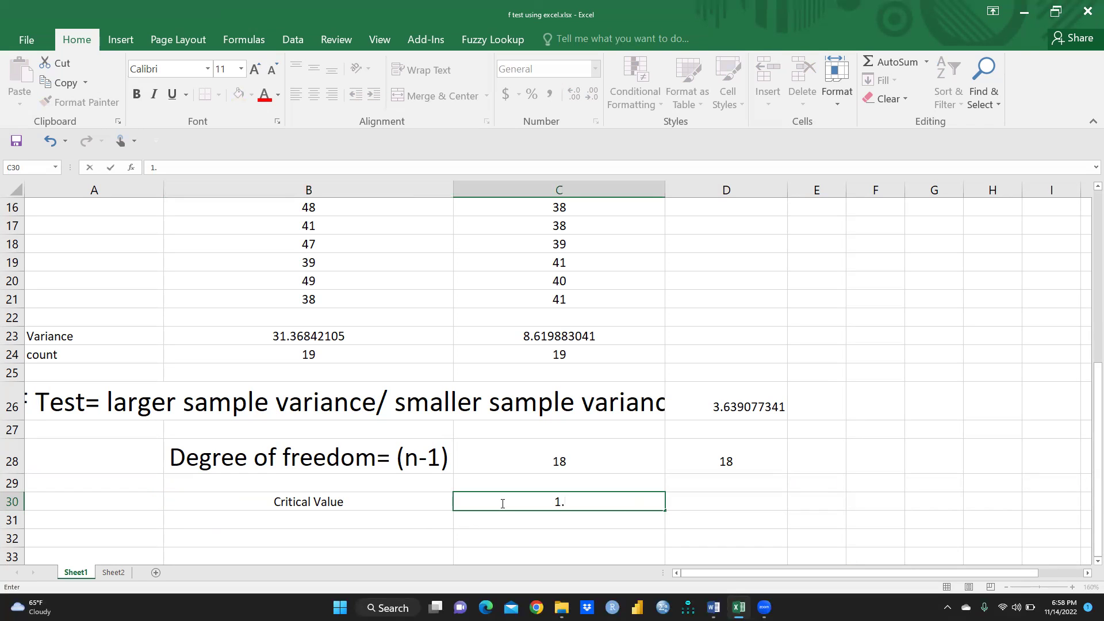
pyautogui.write('85')
pyautogui.click(752, 407)
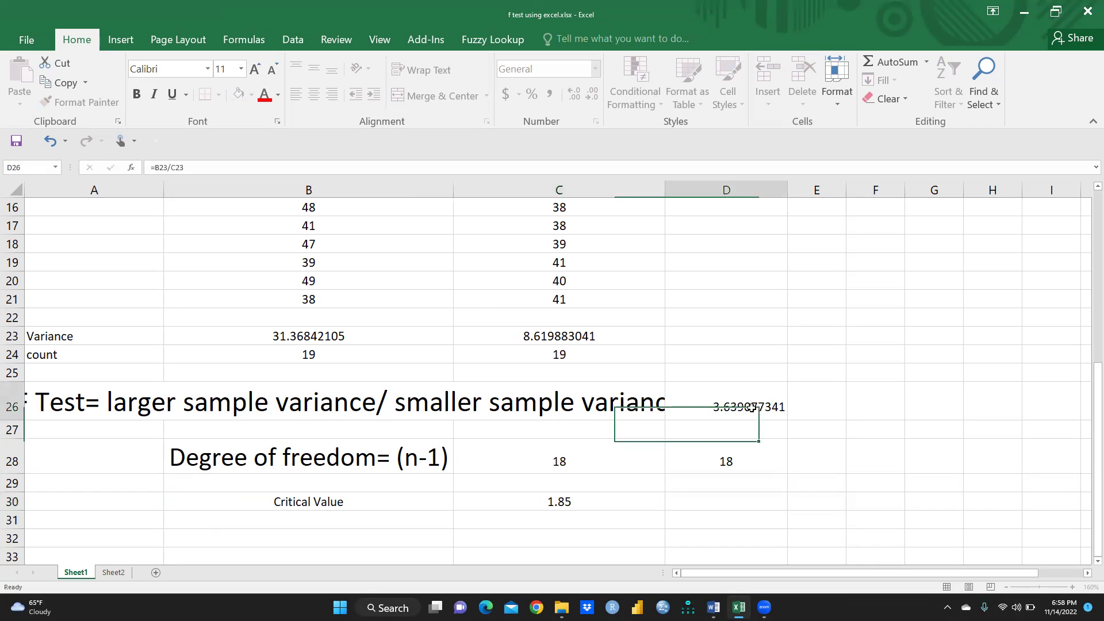
pyautogui.click(569, 500)
# - Add the note 'table value >calculated value' in C32
pyautogui.click(536, 543)
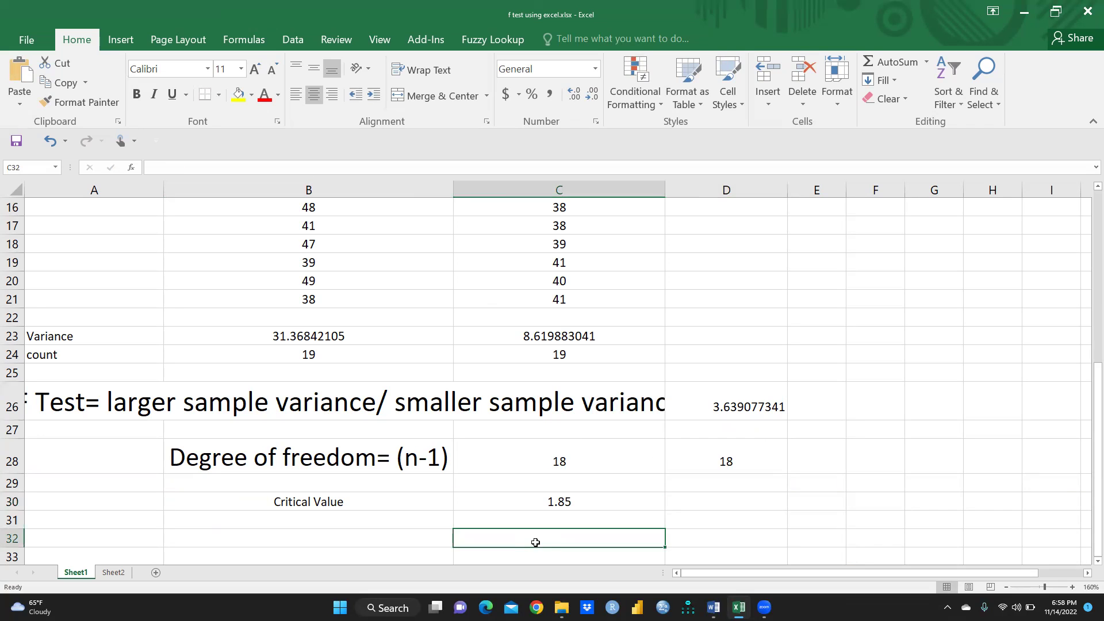
pyautogui.write('ta')
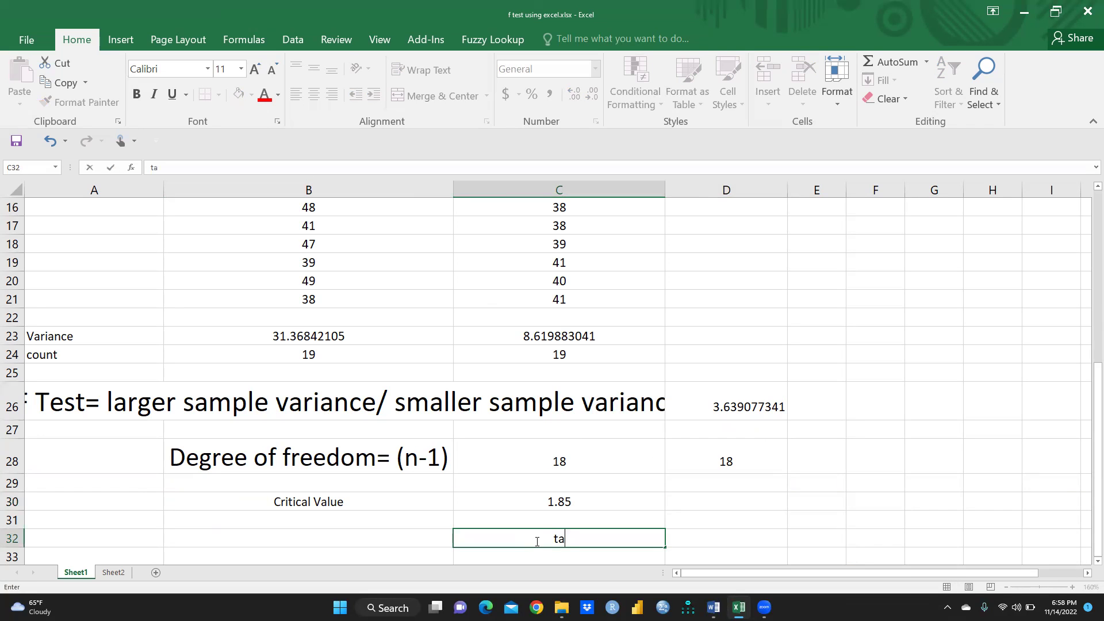
pyautogui.write('ble value >calculated value')
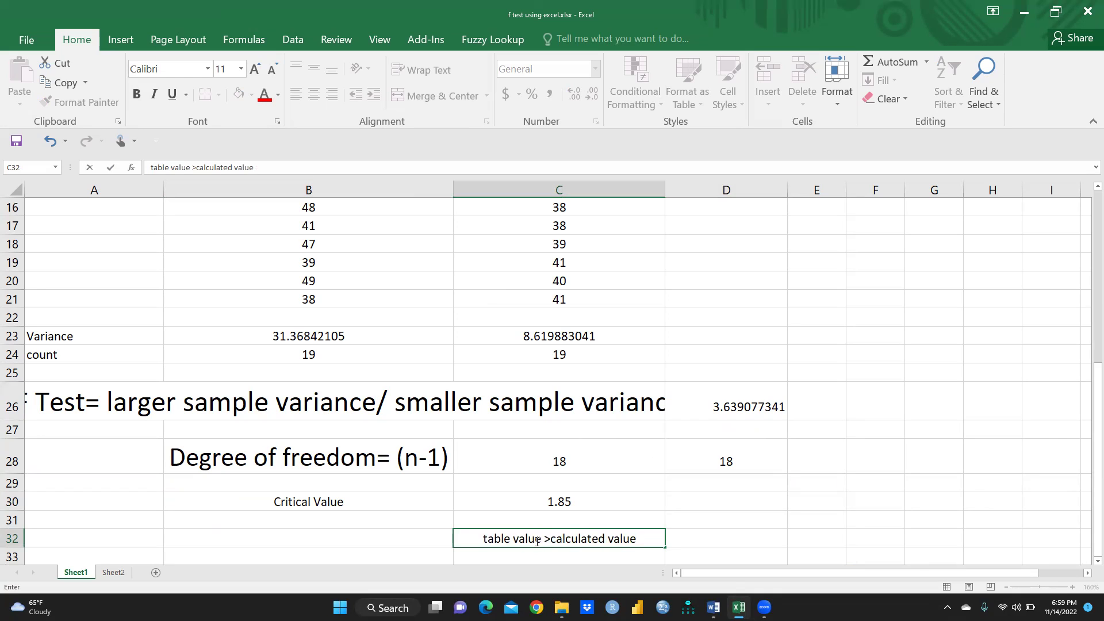
pyautogui.press('Escape')
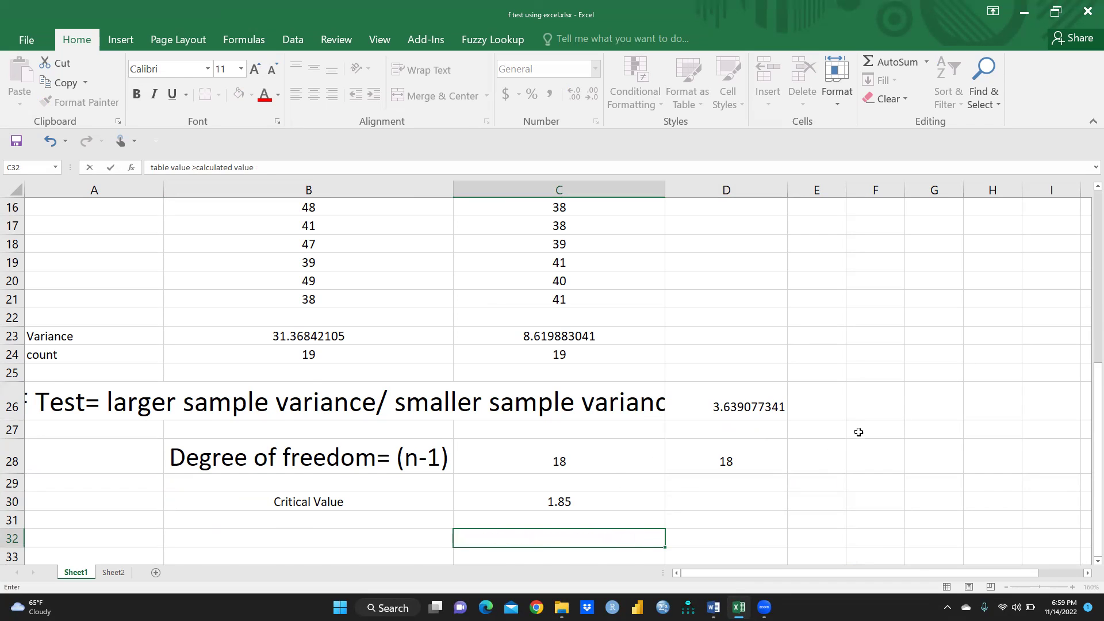
pyautogui.scroll(5, 834, 403)
# - Enter the H0 statement 'there is no difference in the output owned by private and govt.' in D3
pyautogui.click(740, 273)
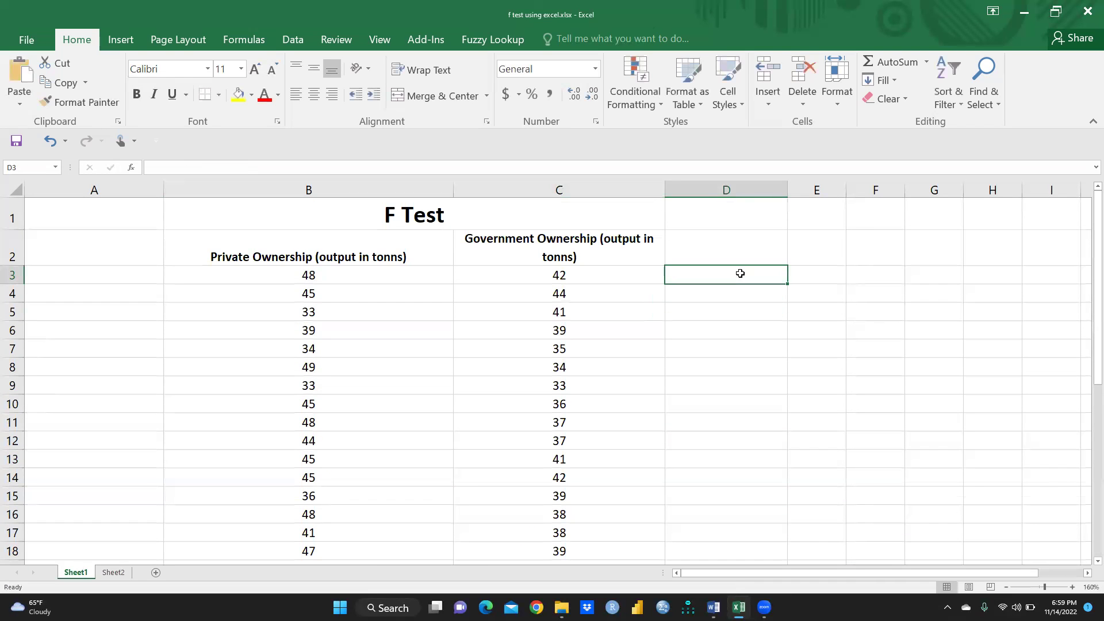
pyautogui.write('H')
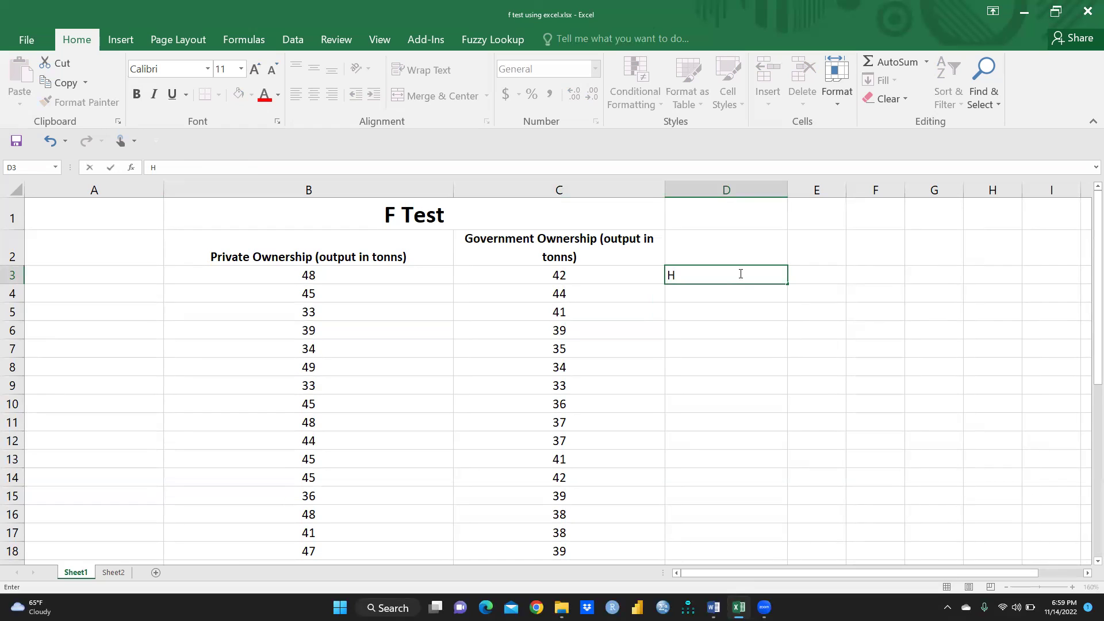
pyautogui.write('0 therese')
pyautogui.press('BackSpace')
pyautogui.press('BackSpace')
pyautogui.press('BackSpace')
pyautogui.press('BackSpace')
pyautogui.press('BackSpace')
pyautogui.press('BackSpace')
pyautogui.press('BackSpace')
pyautogui.write('= there is no differe')
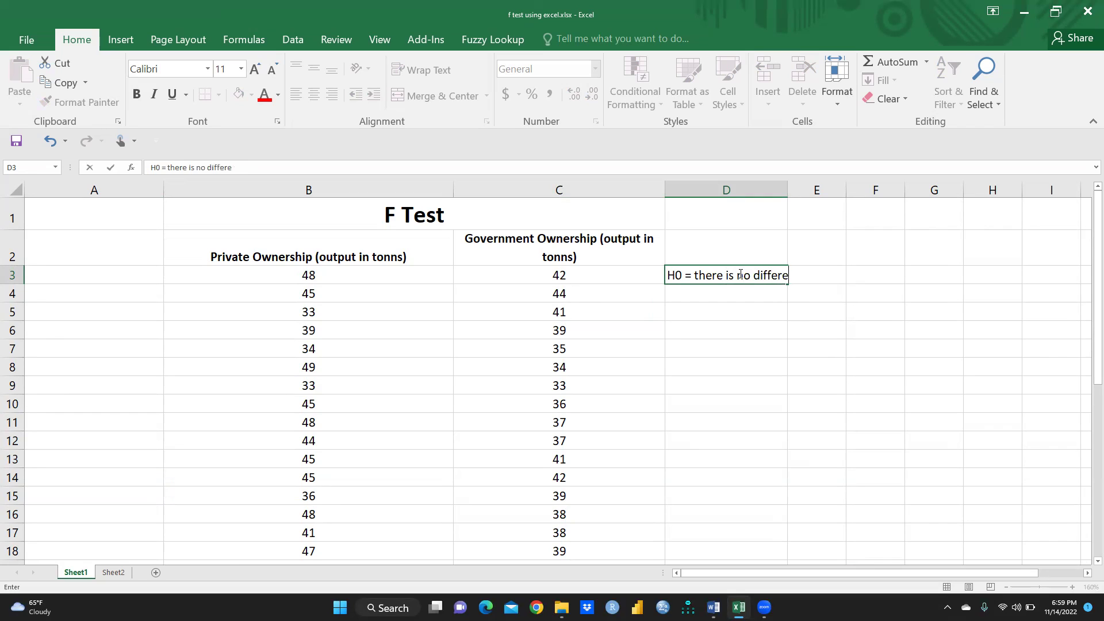
pyautogui.write('nce in the output own')
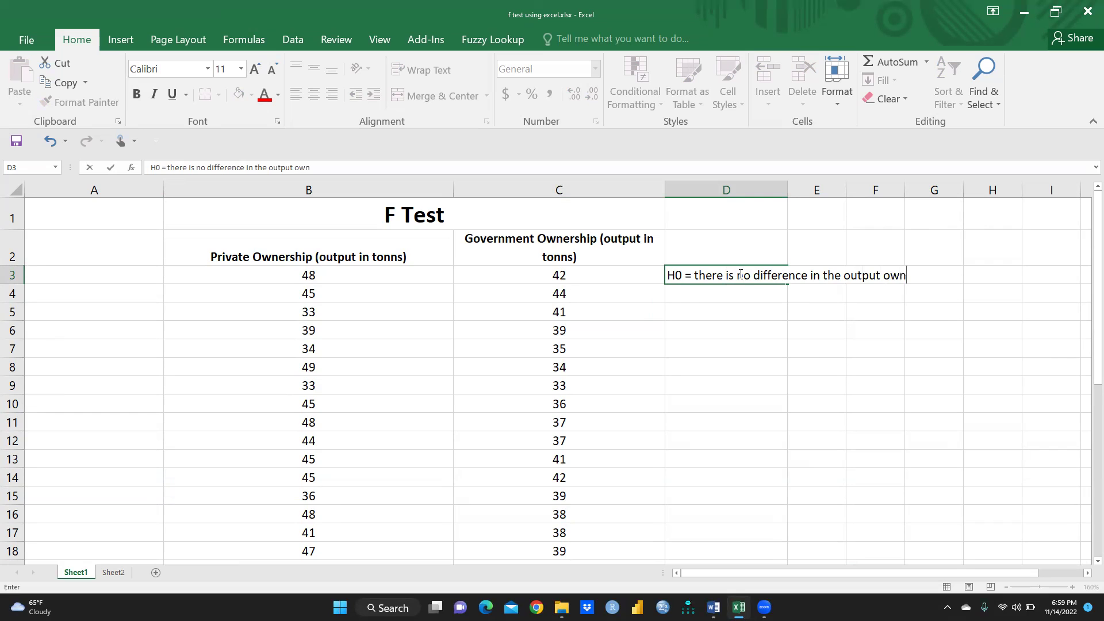
pyautogui.write('ed by private and ')
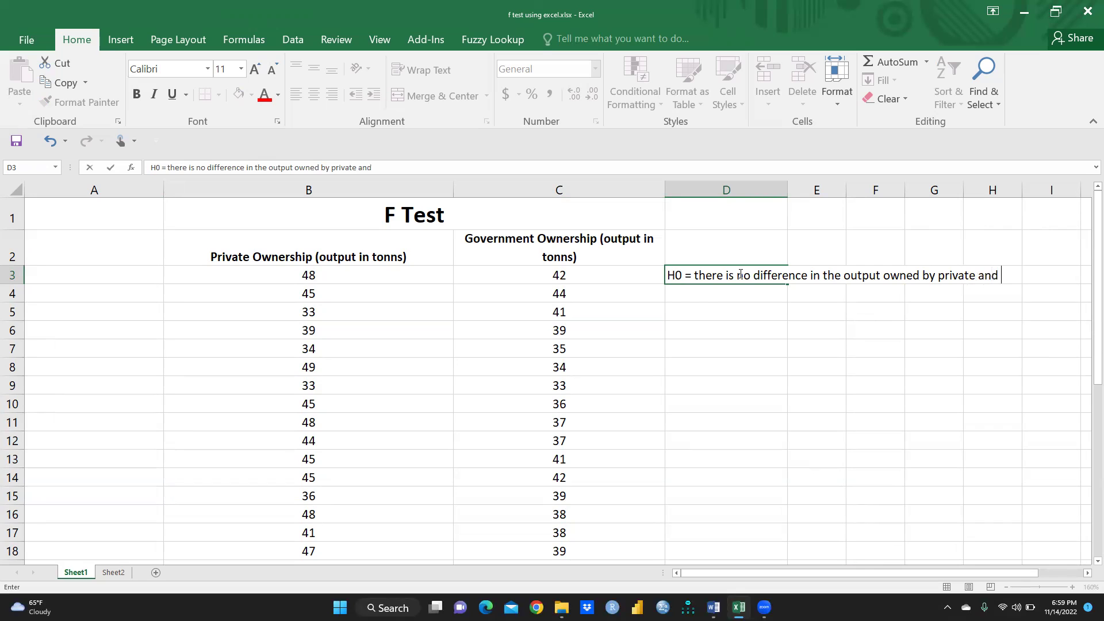
pyautogui.write('govt.')
# - Enter the H1 statement 'there is significant difference in the output of private and govt.' in D4
pyautogui.click(699, 291)
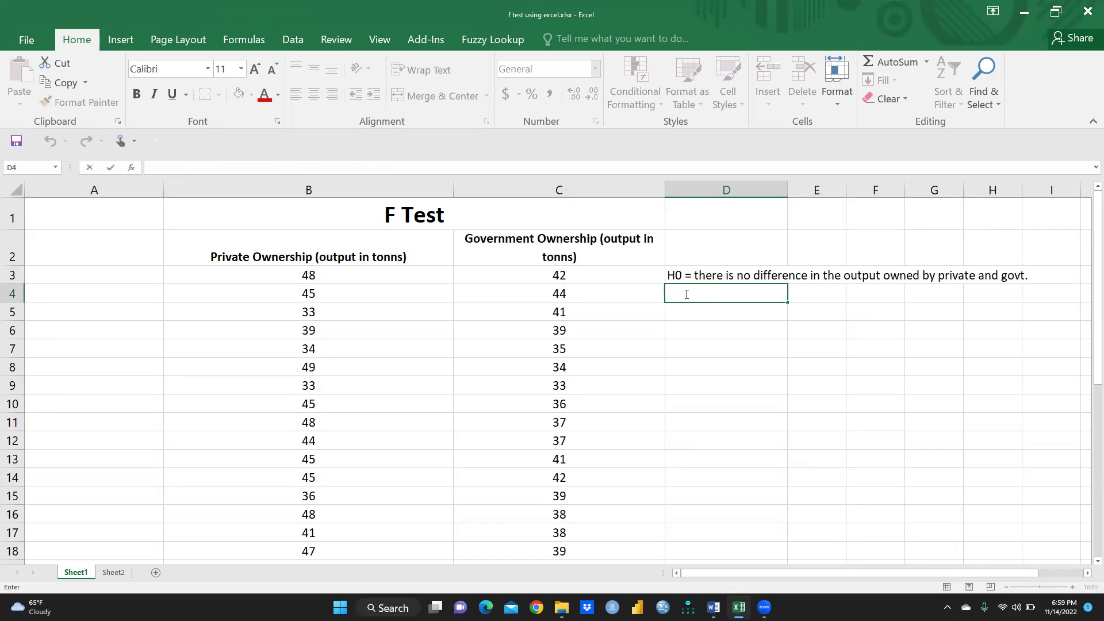
pyautogui.write('H1= there is signif')
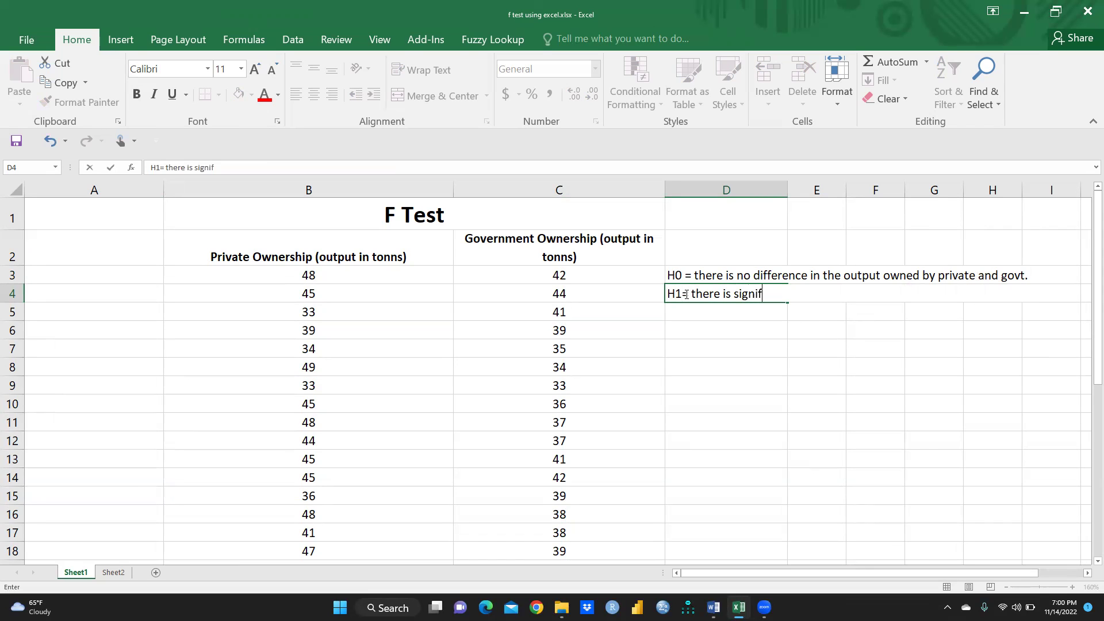
pyautogui.write('icant differeb')
pyautogui.press('BackSpace')
pyautogui.write('n')
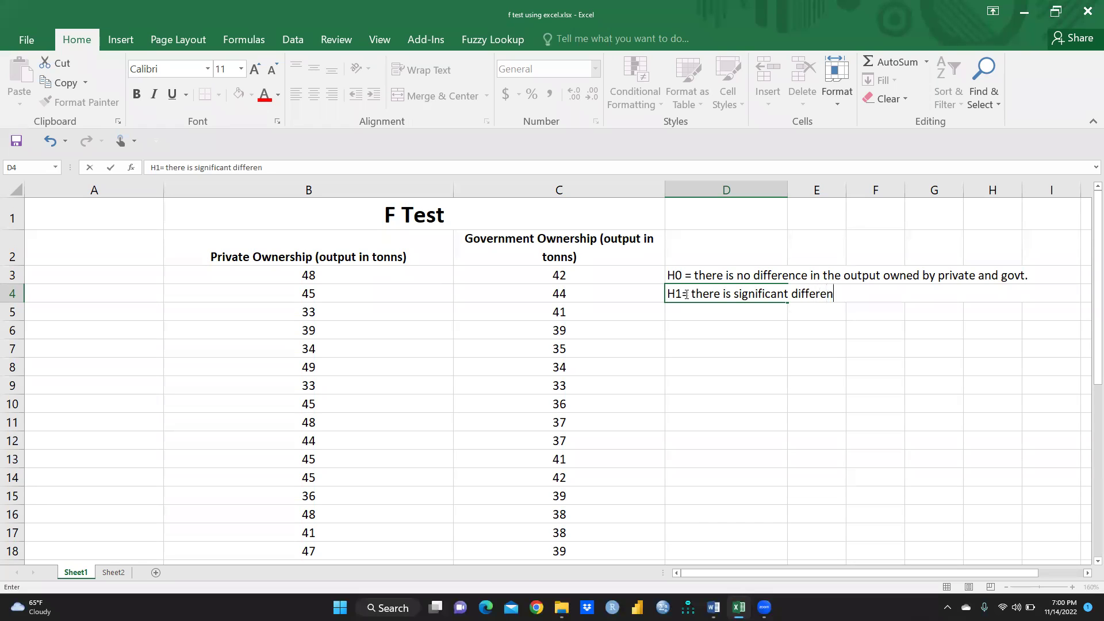
pyautogui.write('ce in the output ')
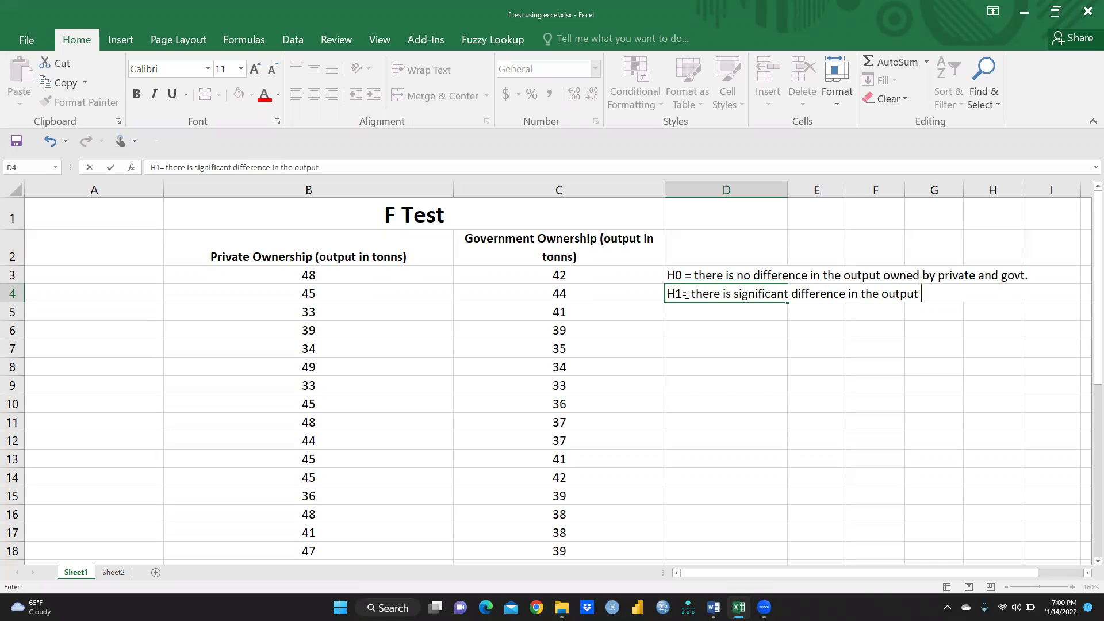
pyautogui.write('of private anf')
pyautogui.press('BackSpace')
pyautogui.write('d ')
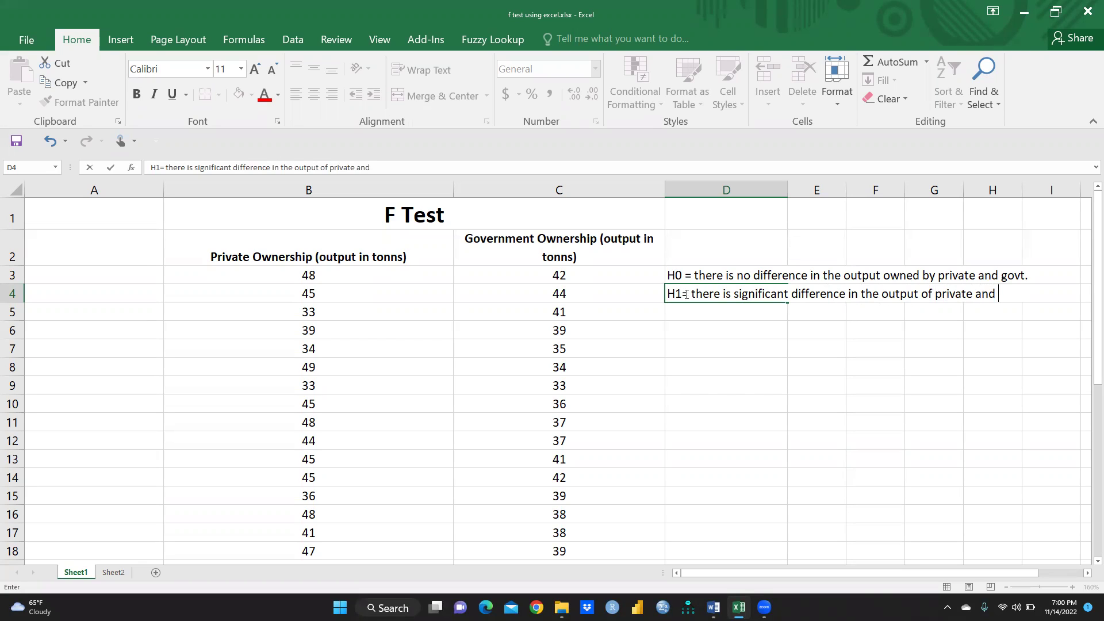
pyautogui.write('govt.')
pyautogui.scroll(-4, 688, 395)
# - Put 'H0 accepted' in D32 beside the 'table value >calculated value' rule
pyautogui.scroll(4, 713, 343)
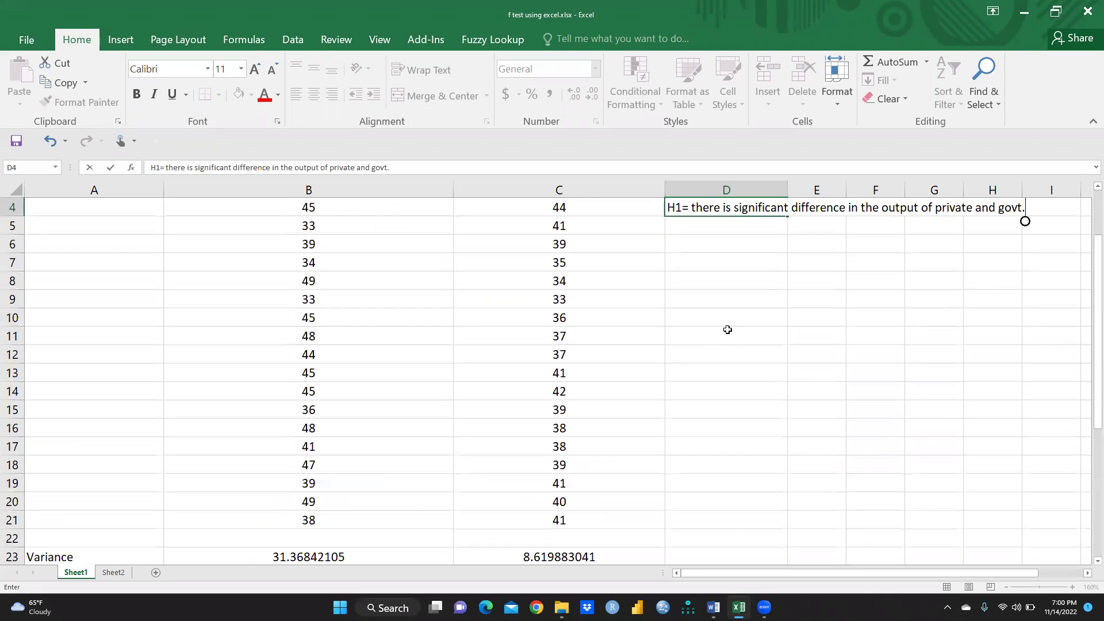
pyautogui.scroll(-8, 696, 368)
pyautogui.scroll(4, 916, 214)
pyautogui.scroll(-4, 859, 295)
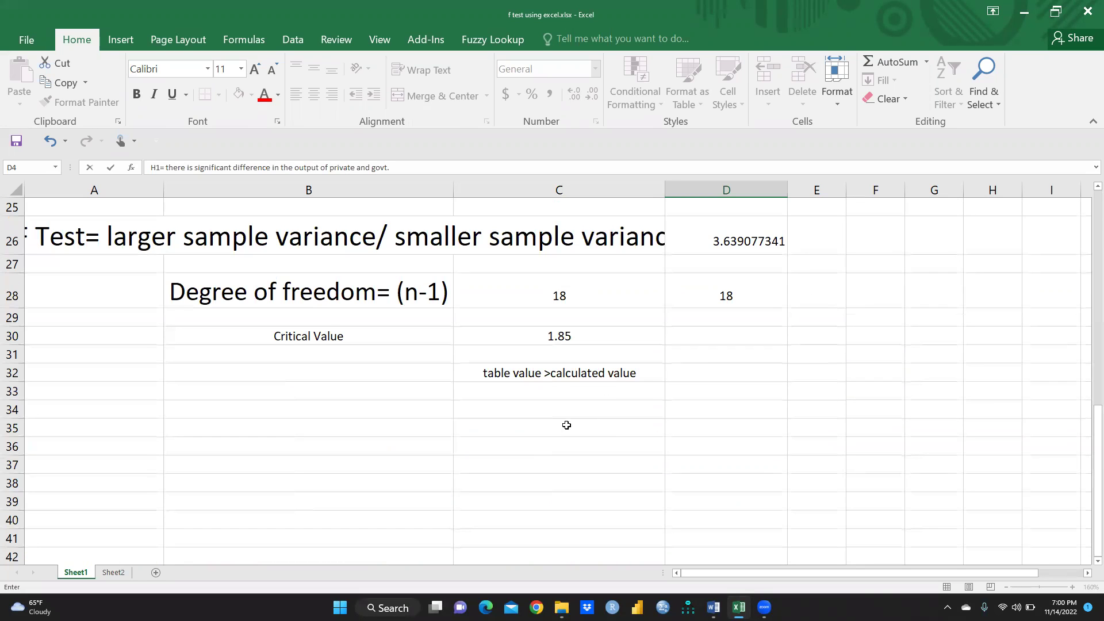
pyautogui.click(527, 374)
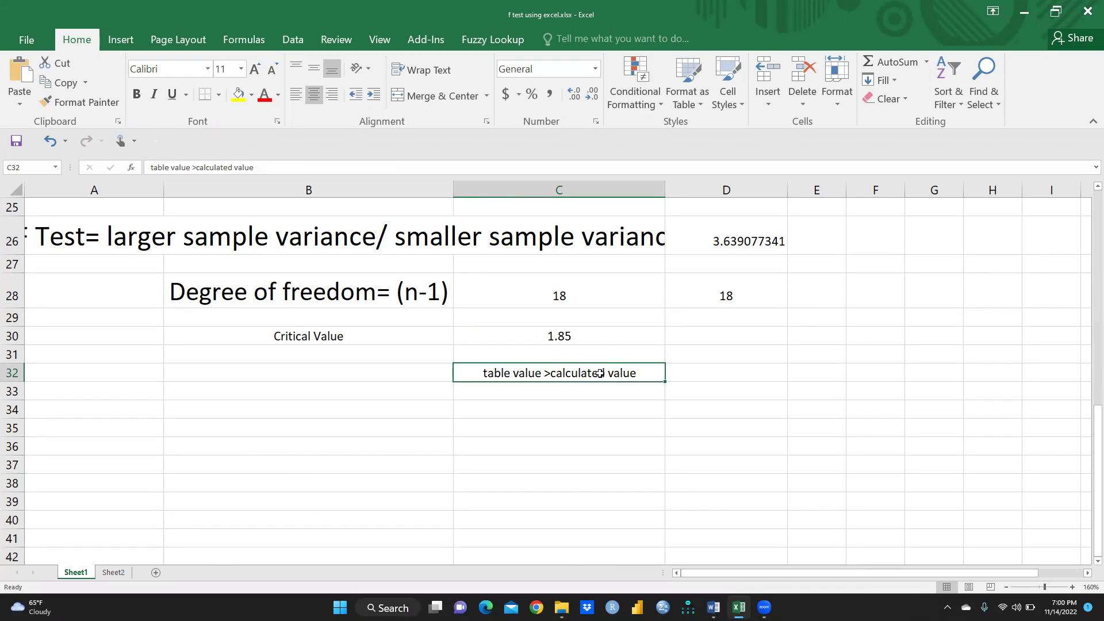
pyautogui.click(689, 373)
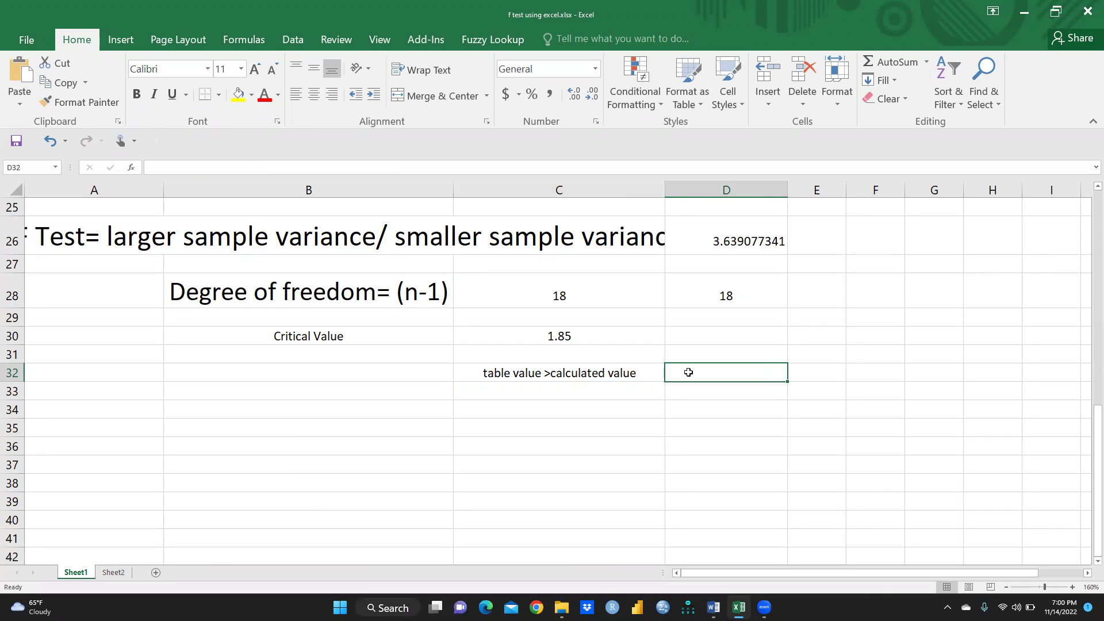
pyautogui.write('H0 accepted')
# - Add the rule 'table value <calculated value' in C33 with 'H1 accepted' in D33
pyautogui.click(558, 397)
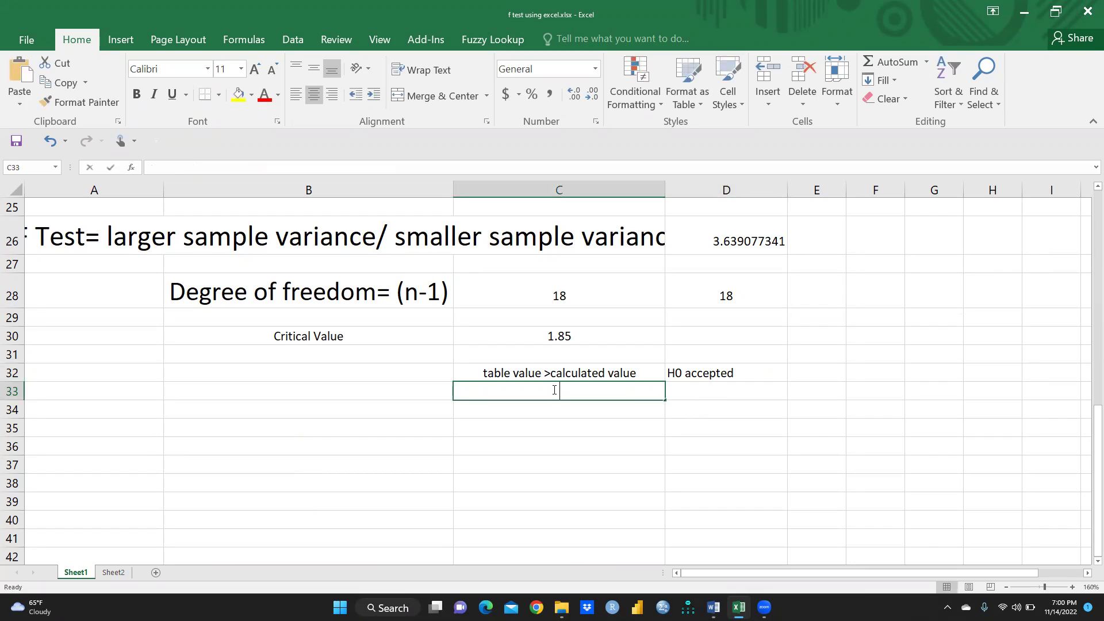
pyautogui.write('table value')
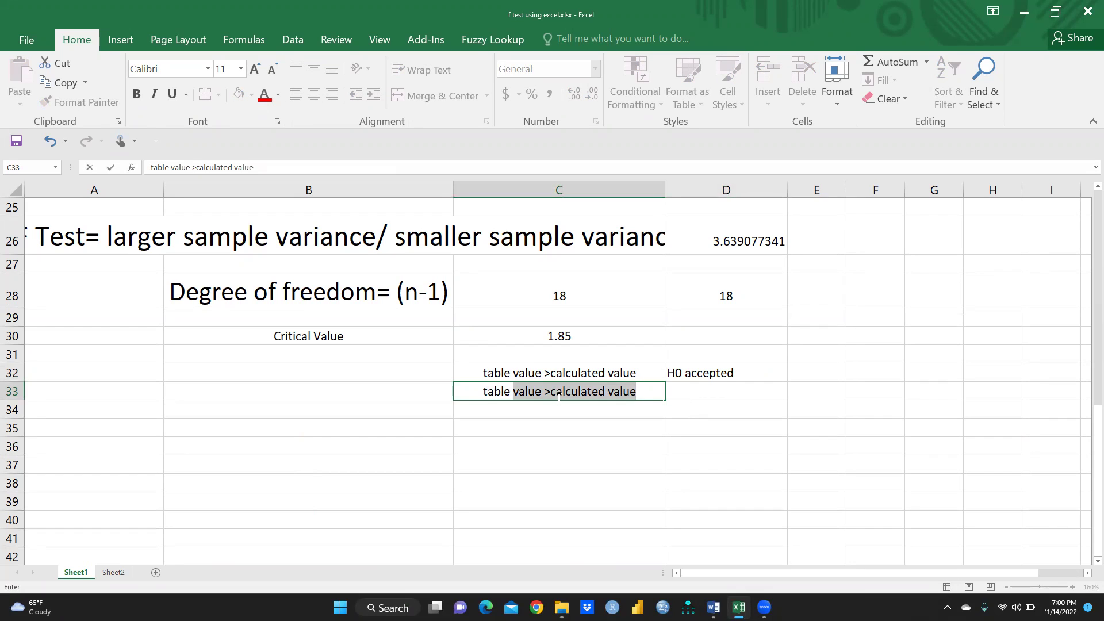
pyautogui.press('Return')
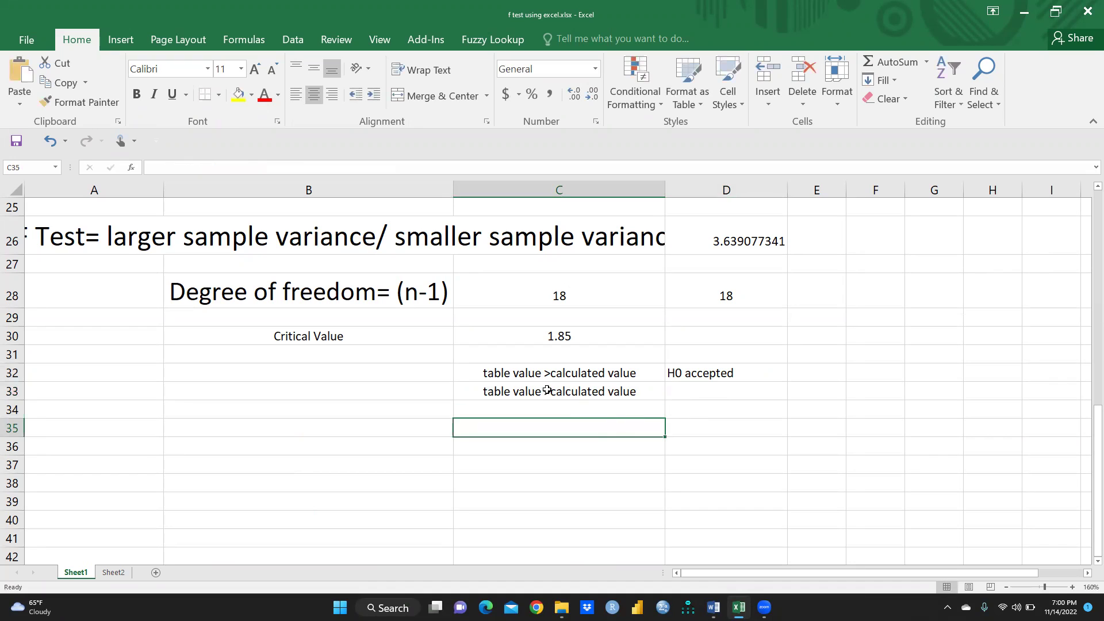
pyautogui.doubleClick(551, 391)
pyautogui.press('BackSpace')
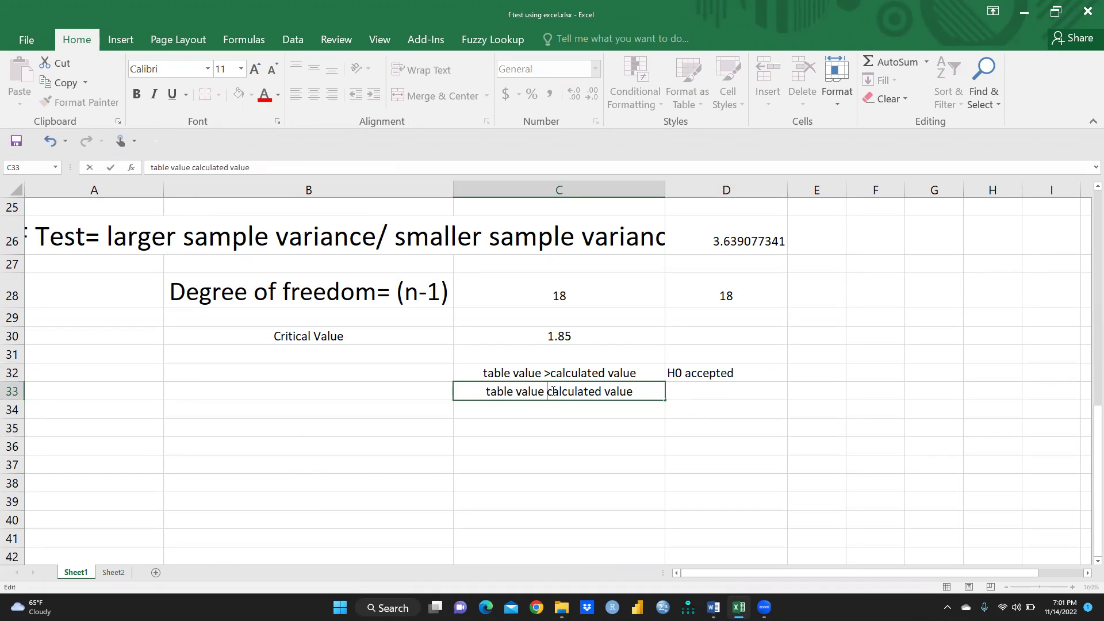
pyautogui.write('<')
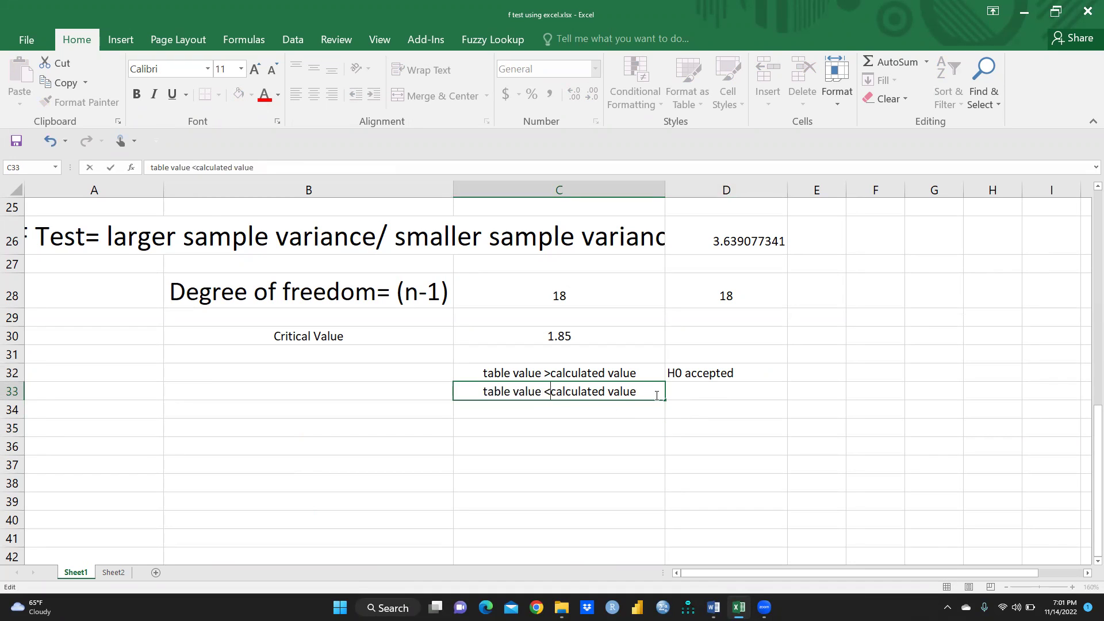
pyautogui.click(704, 392)
pyautogui.write('H')
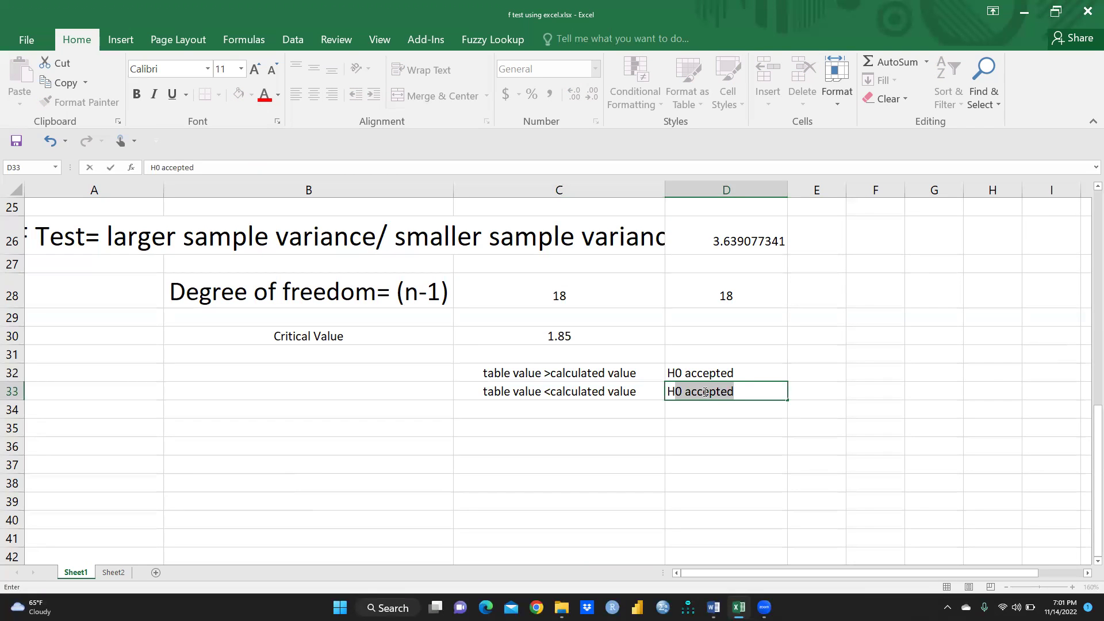
pyautogui.write('1 accepted')
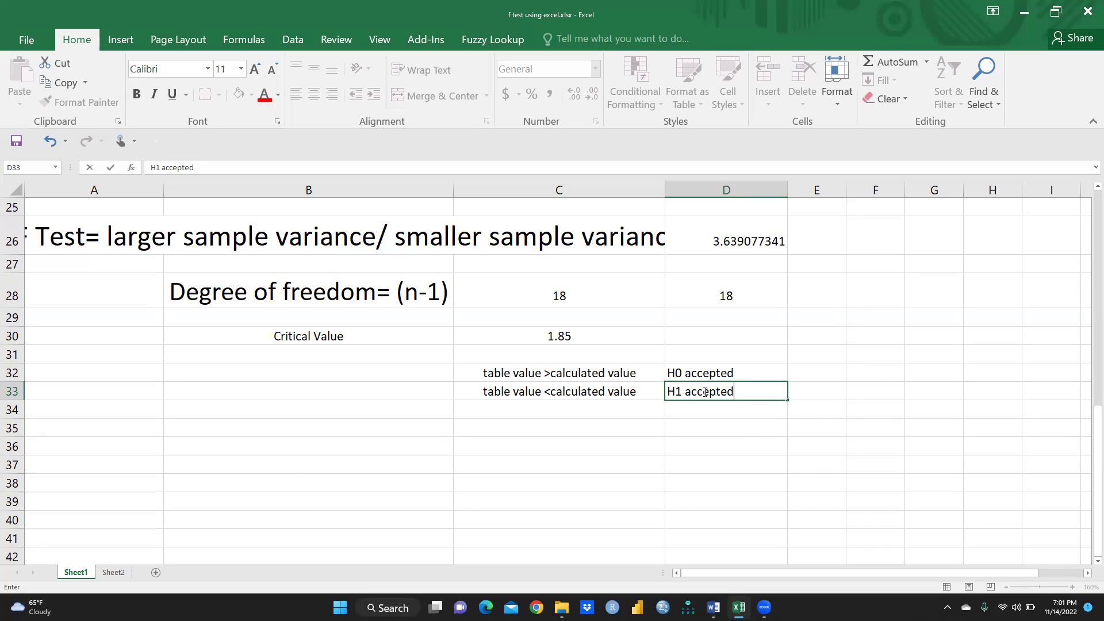
# - Fill the decision-rule cells C32:D33 with yellow
pyautogui.click(745, 446)
pyautogui.moveTo(482, 377); pyautogui.dragTo(762, 391)
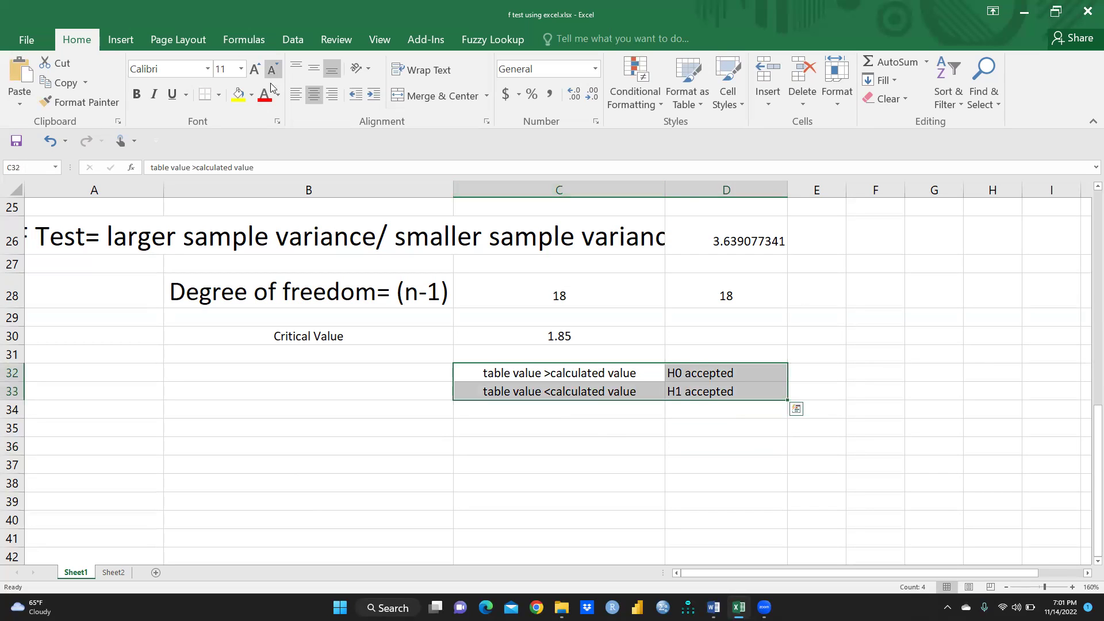
pyautogui.click(238, 95)
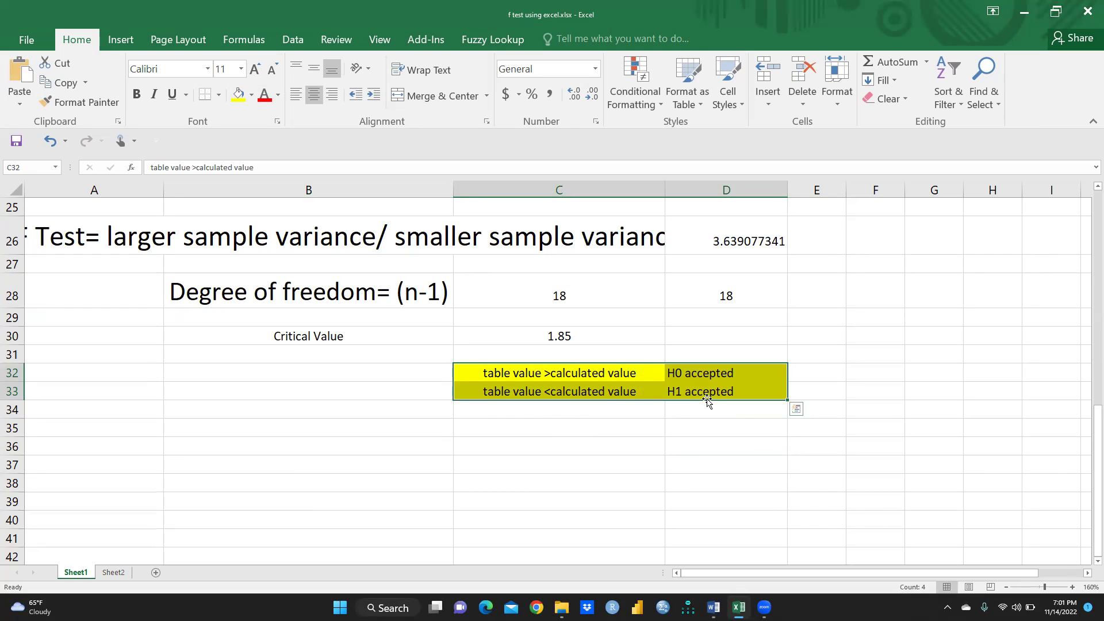
pyautogui.scroll(8, 747, 299)
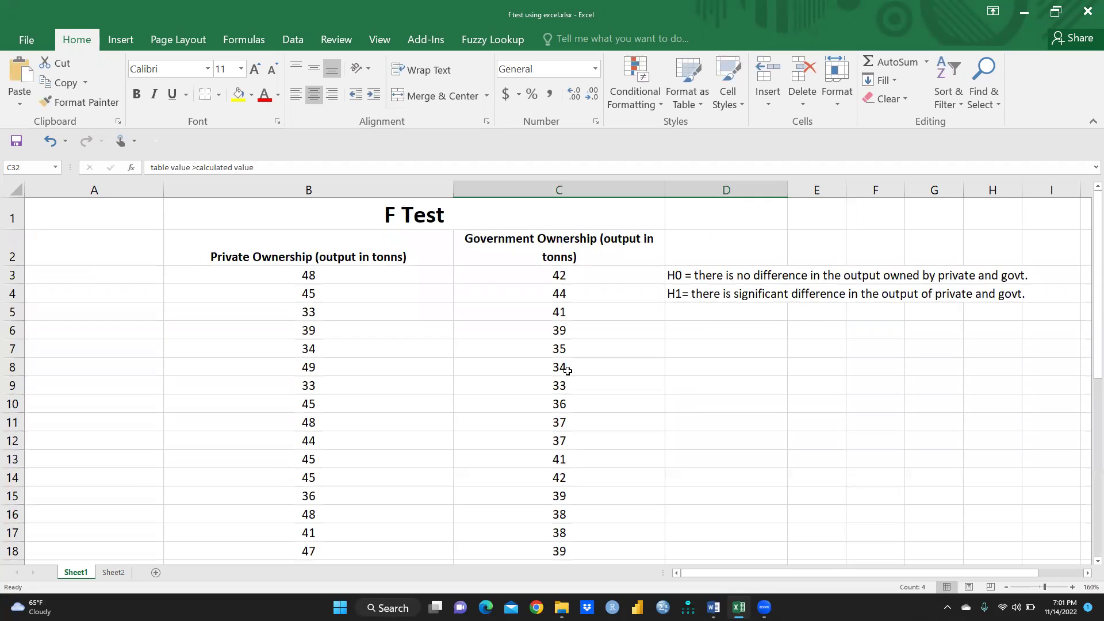
pyautogui.scroll(-3, 567, 370)
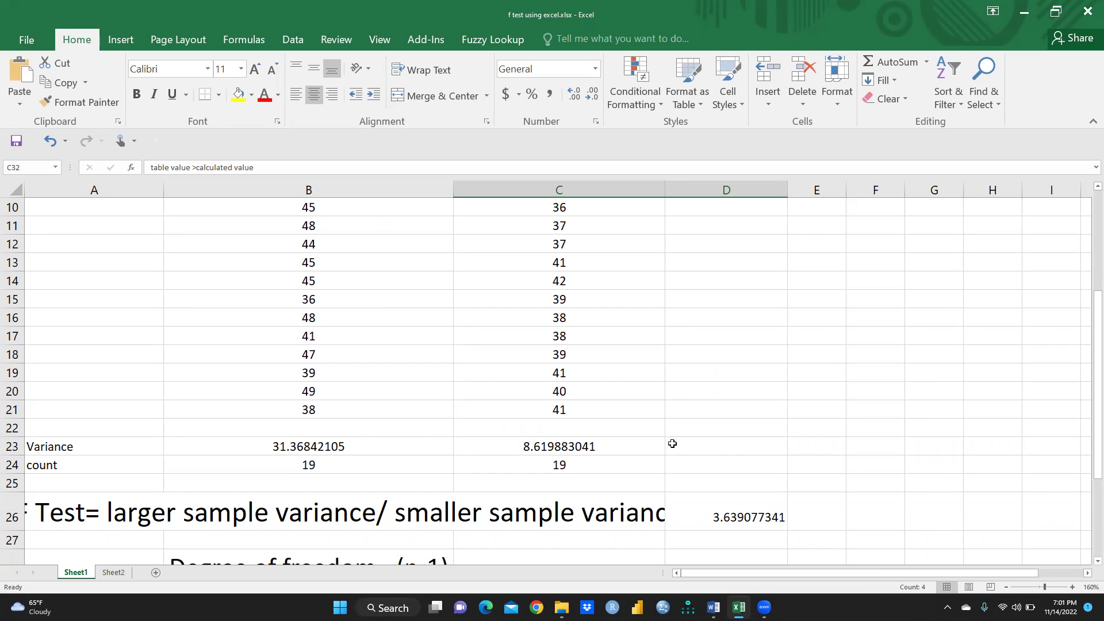
# - Open Data Analysis from the Data tab and choose F-Test Two-Sample for Variances
pyautogui.scroll(2, 848, 349)
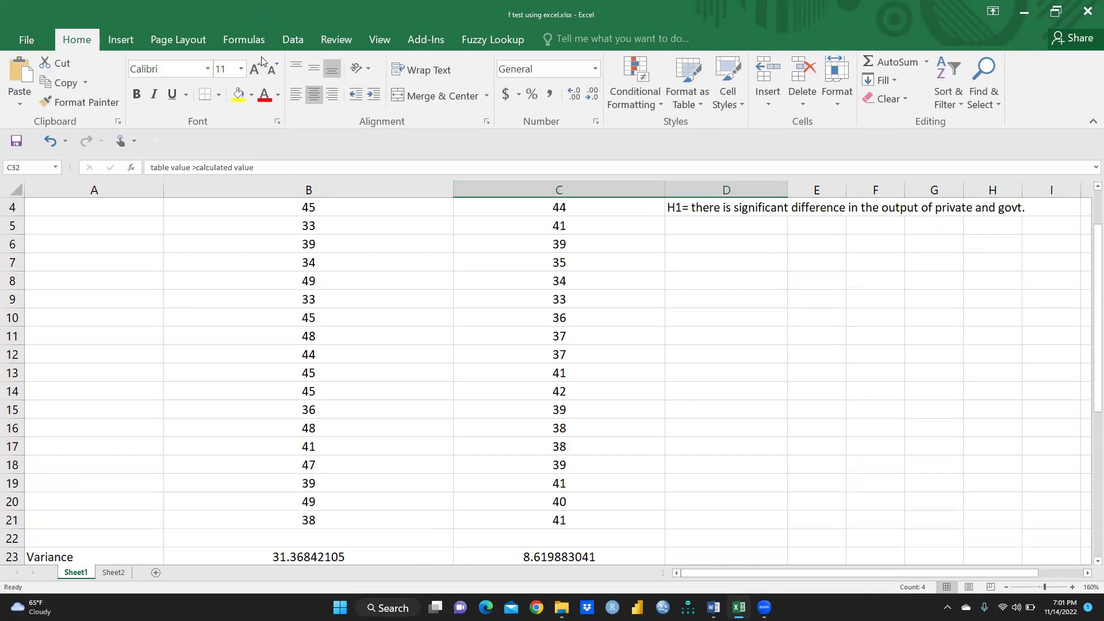
pyautogui.click(301, 42)
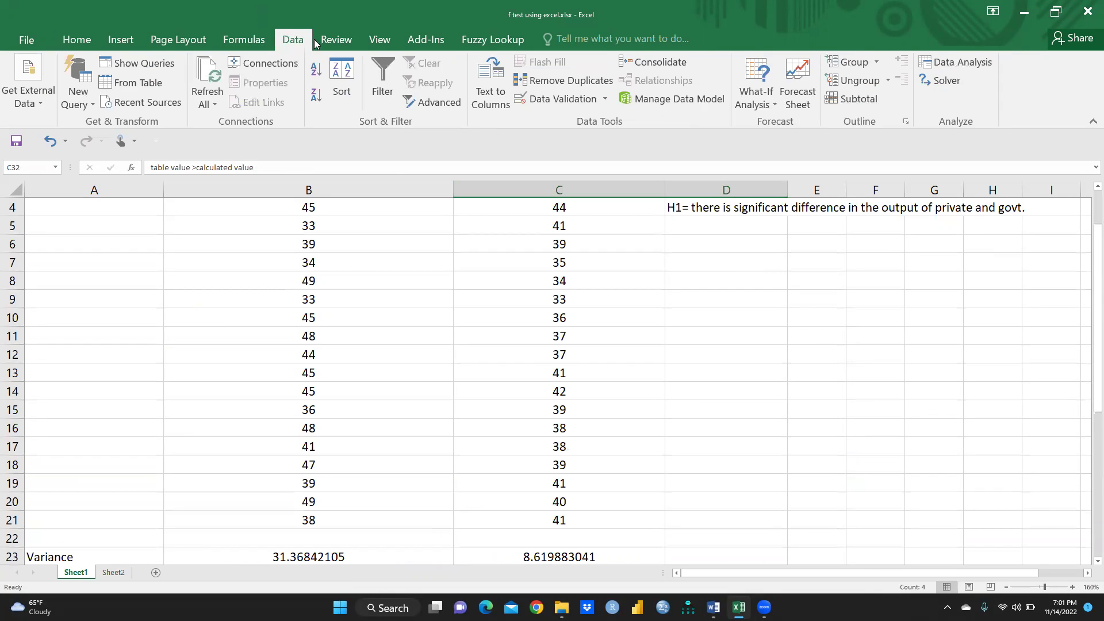
pyautogui.click(959, 62)
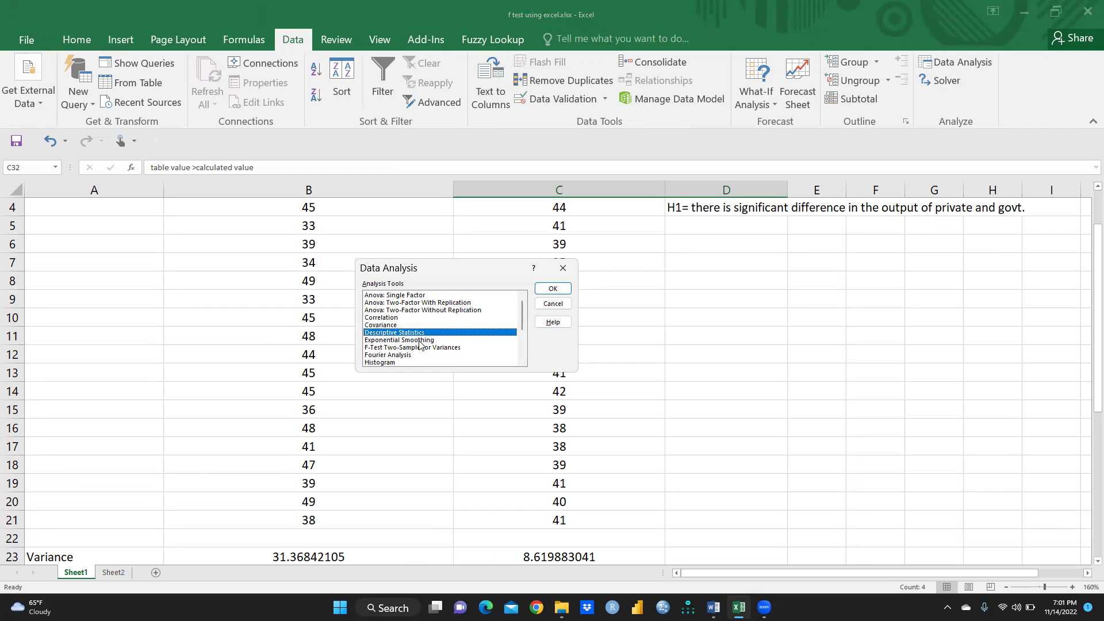
pyautogui.scroll(-1, 475, 310)
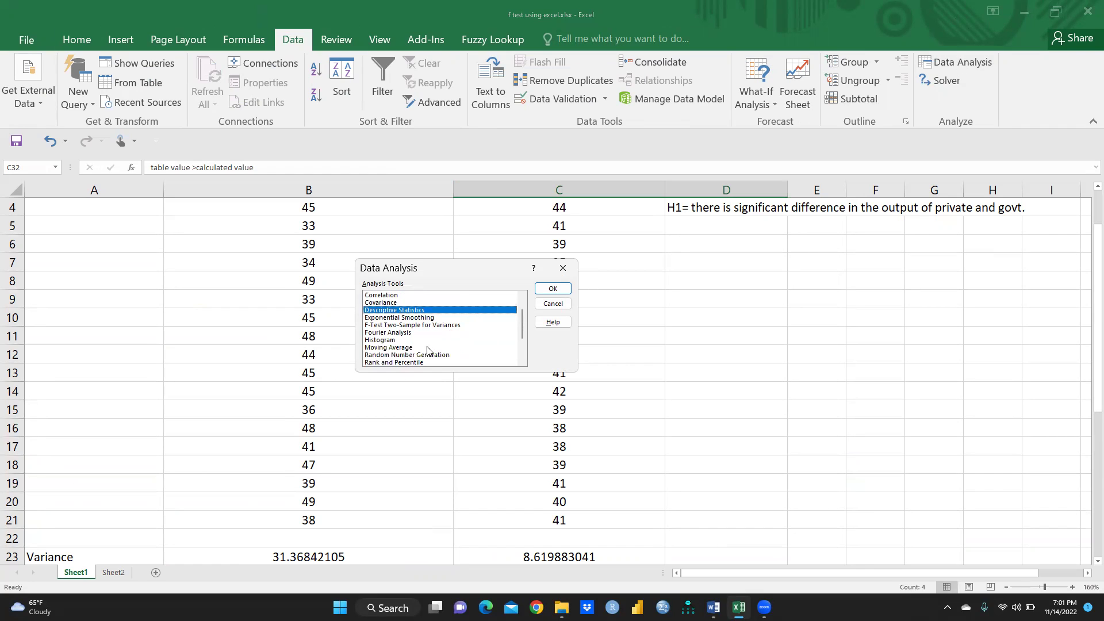
pyautogui.click(391, 325)
# - Set the F-test ranges to B3:B21 and C3:C21 and turn on Labels
pyautogui.click(551, 288)
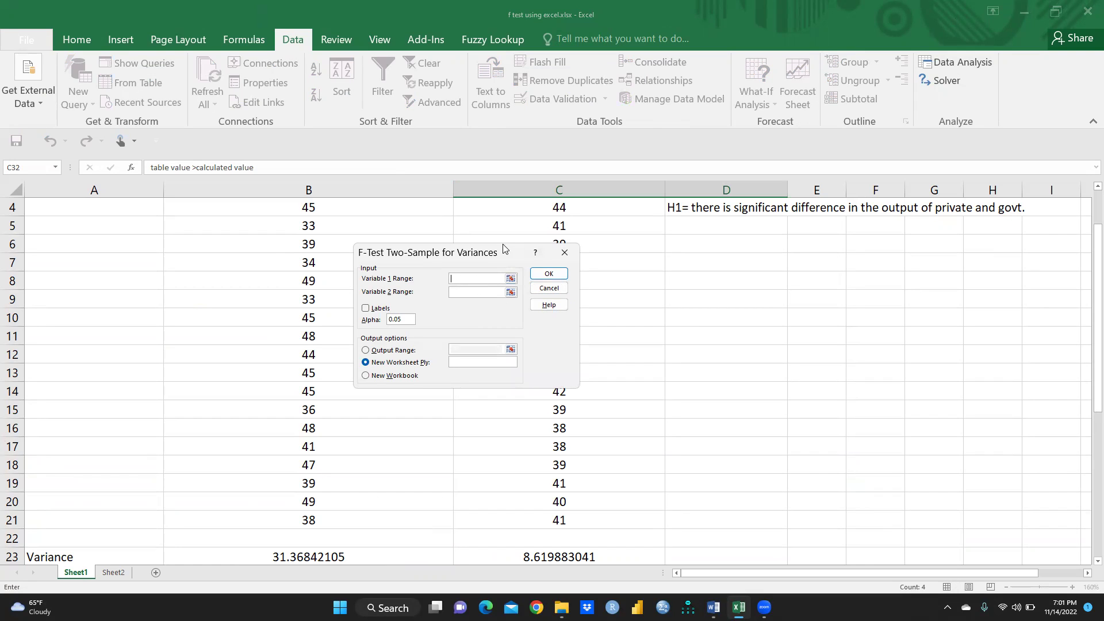
pyautogui.moveTo(504, 252); pyautogui.dragTo(819, 270)
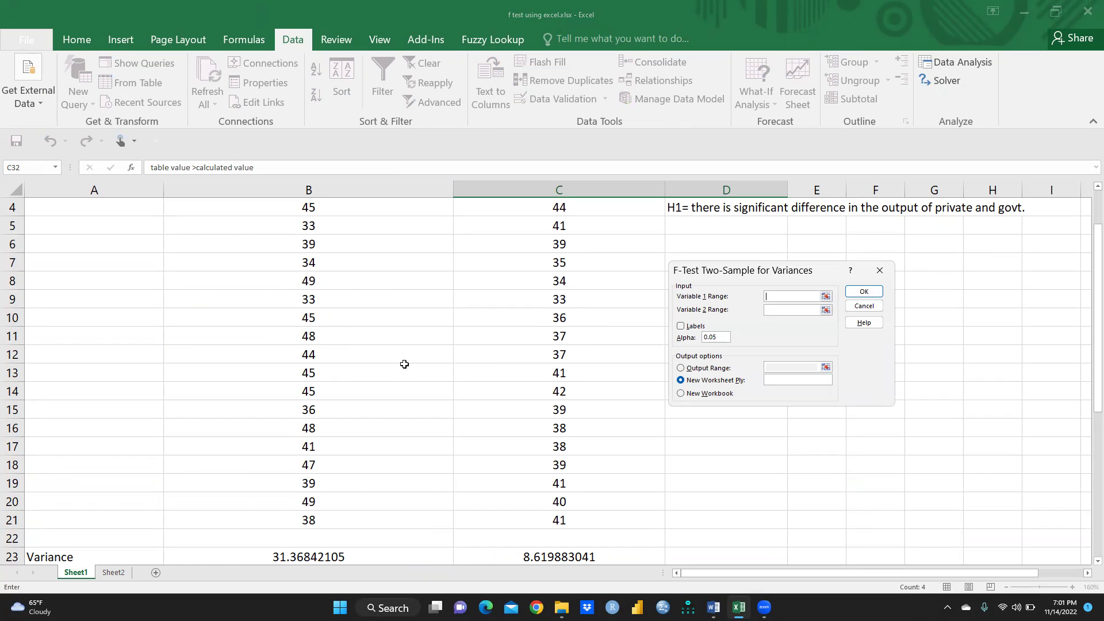
pyautogui.scroll(1, 404, 364)
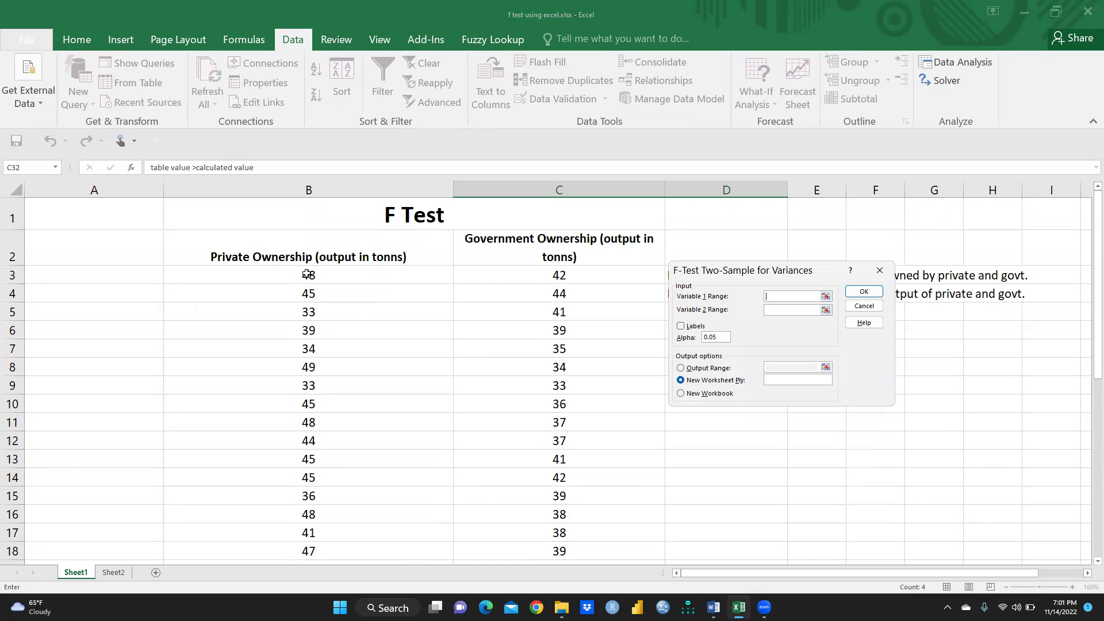
pyautogui.moveTo(308, 274); pyautogui.dragTo(329, 521)
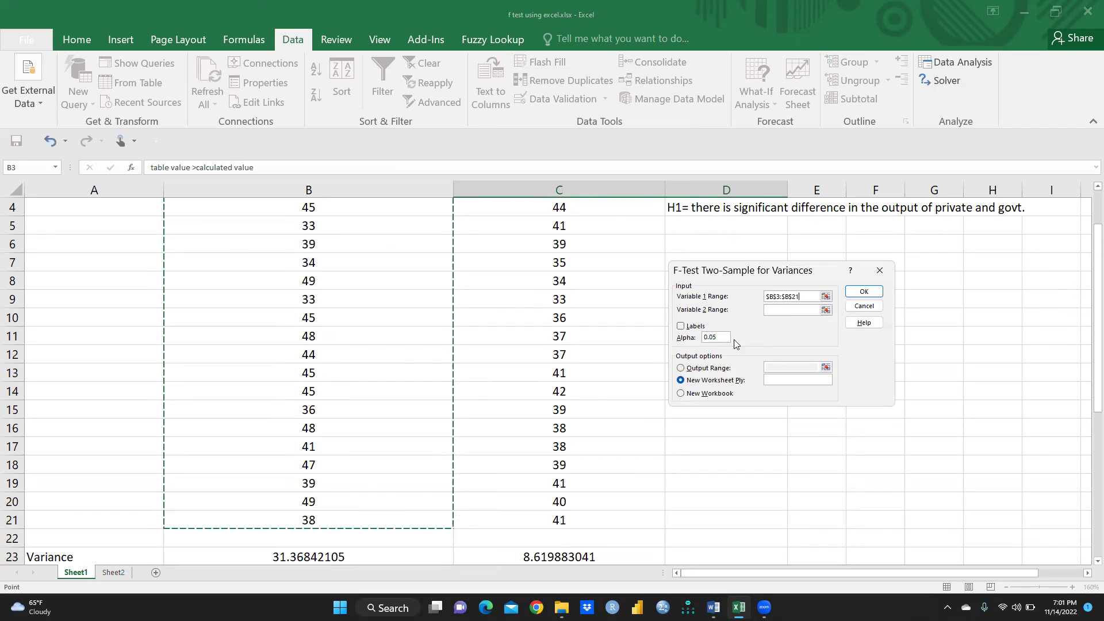
pyautogui.click(772, 312)
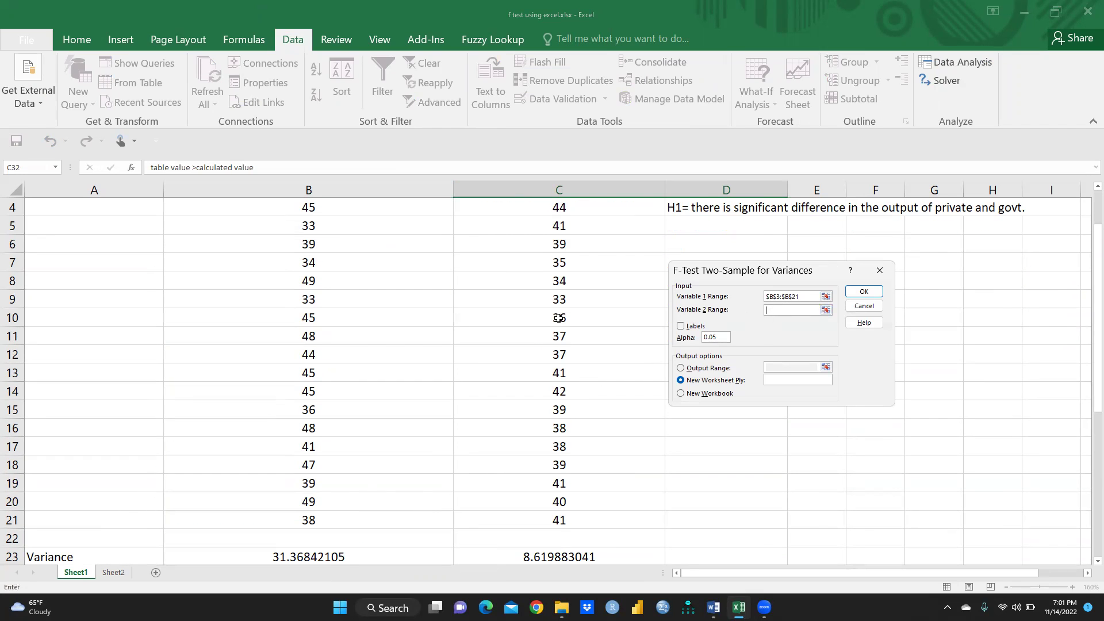
pyautogui.scroll(1, 557, 318)
pyautogui.moveTo(553, 274); pyautogui.dragTo(563, 501)
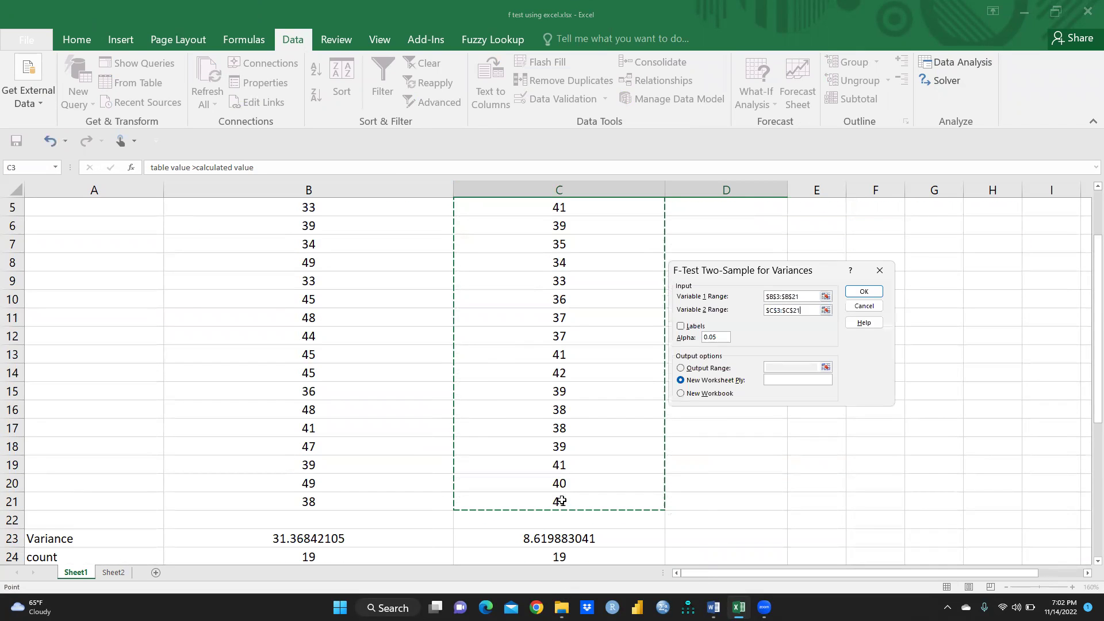
pyautogui.click(681, 326)
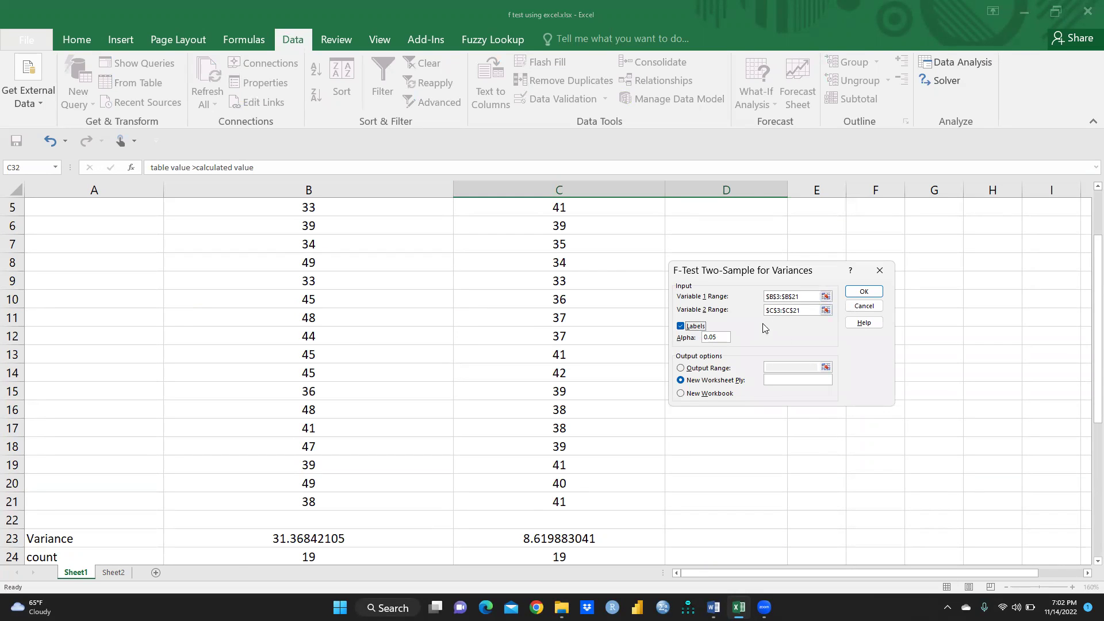
# - Clear the Variable 1 range so it can be reselected with headers
pyautogui.click(826, 297)
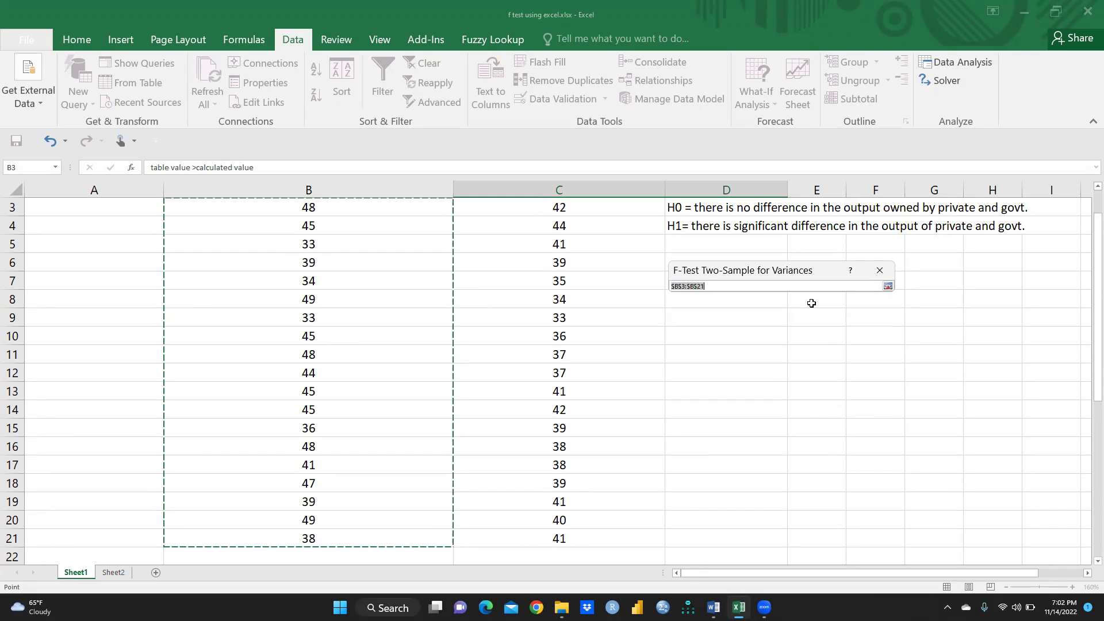
pyautogui.click(887, 287)
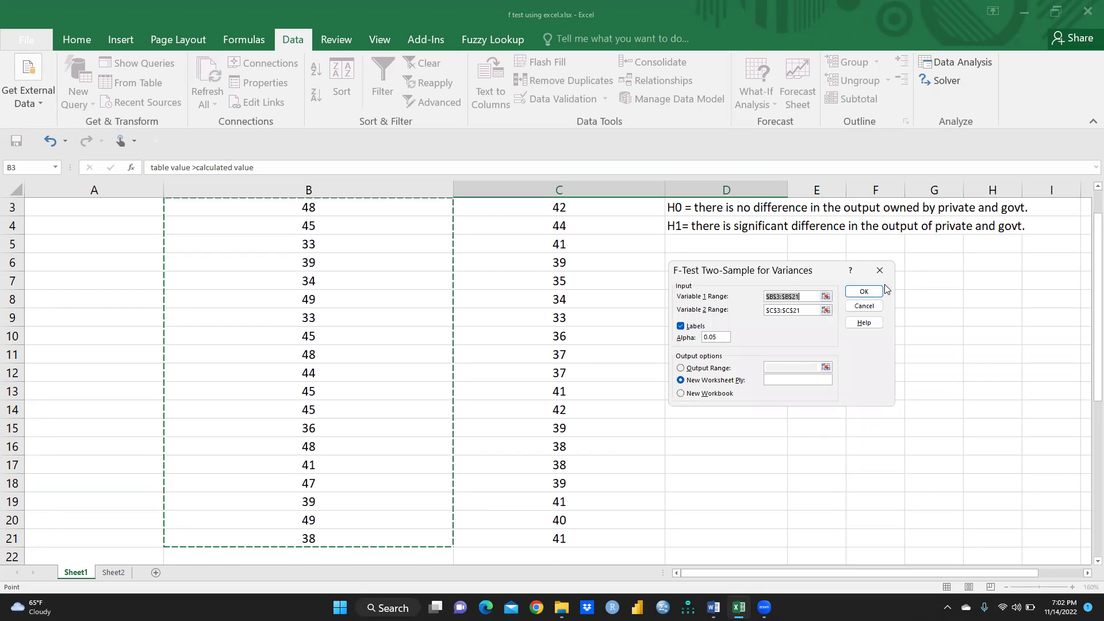
pyautogui.press('BackSpace')
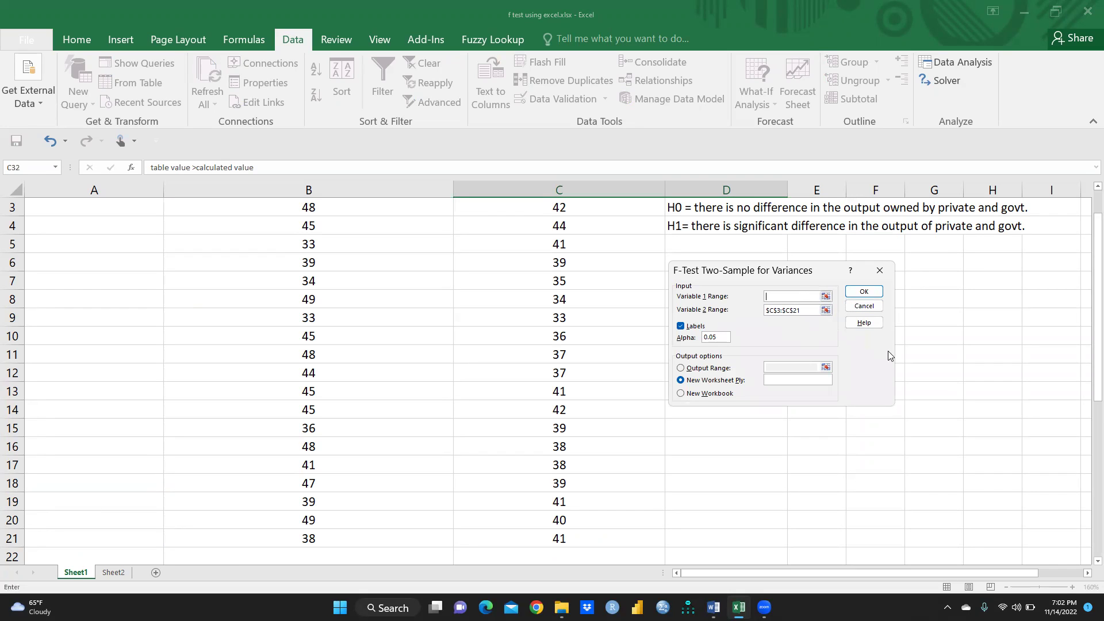
pyautogui.click(805, 312)
# - Set Variable 1 to B2:B21, Variable 2 to C2:C21, and Output Range to $G$8
pyautogui.scroll(1, 532, 341)
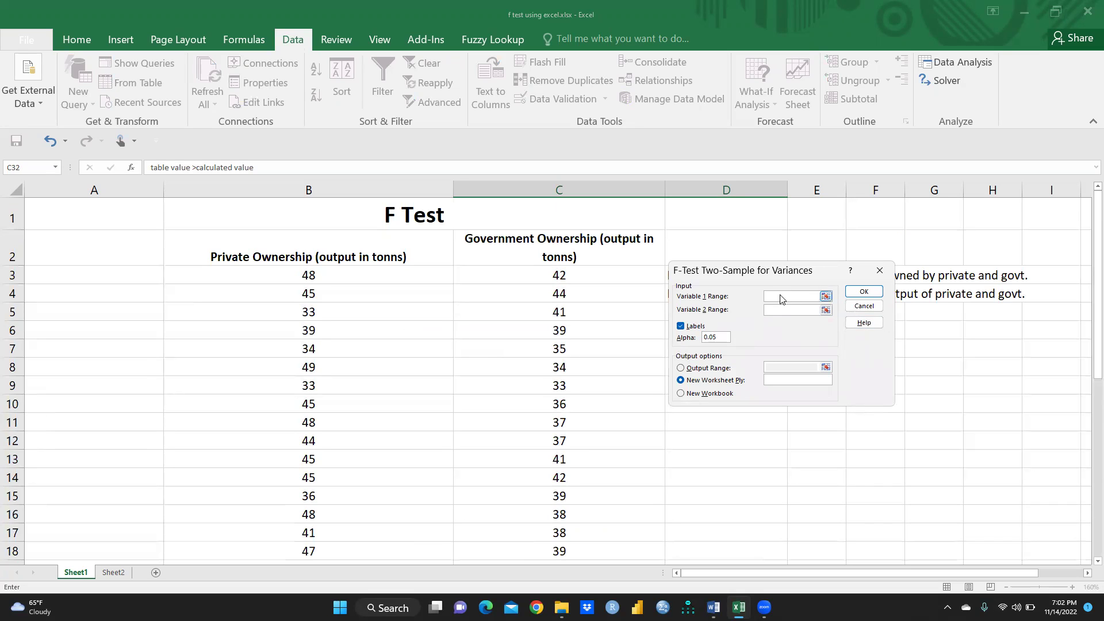
pyautogui.moveTo(338, 253); pyautogui.dragTo(354, 517)
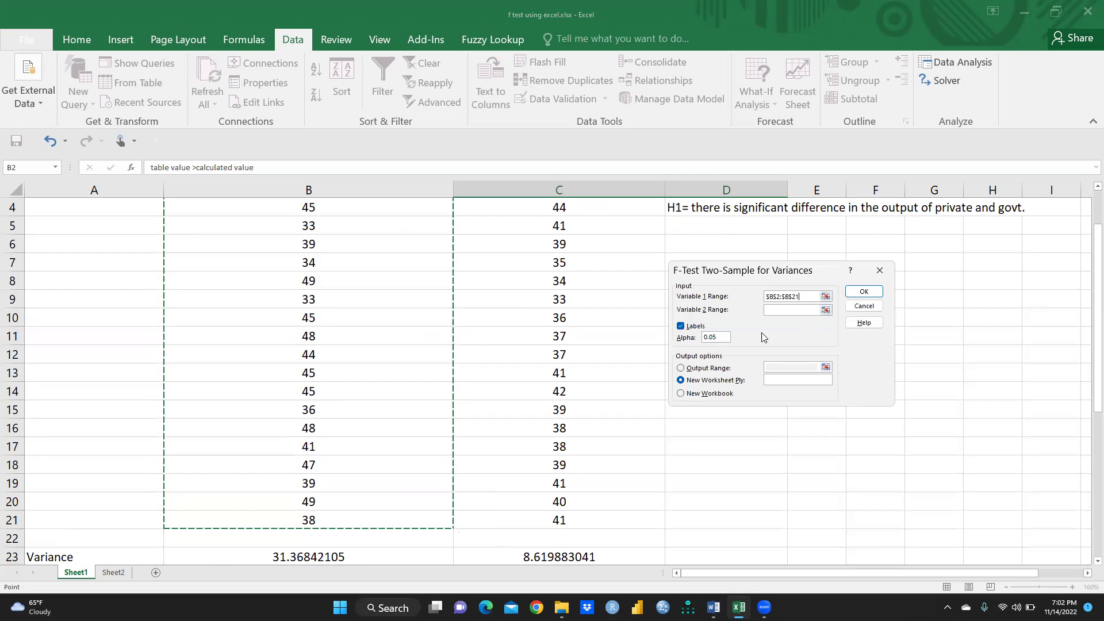
pyautogui.press('Tab')
pyautogui.scroll(1, 547, 337)
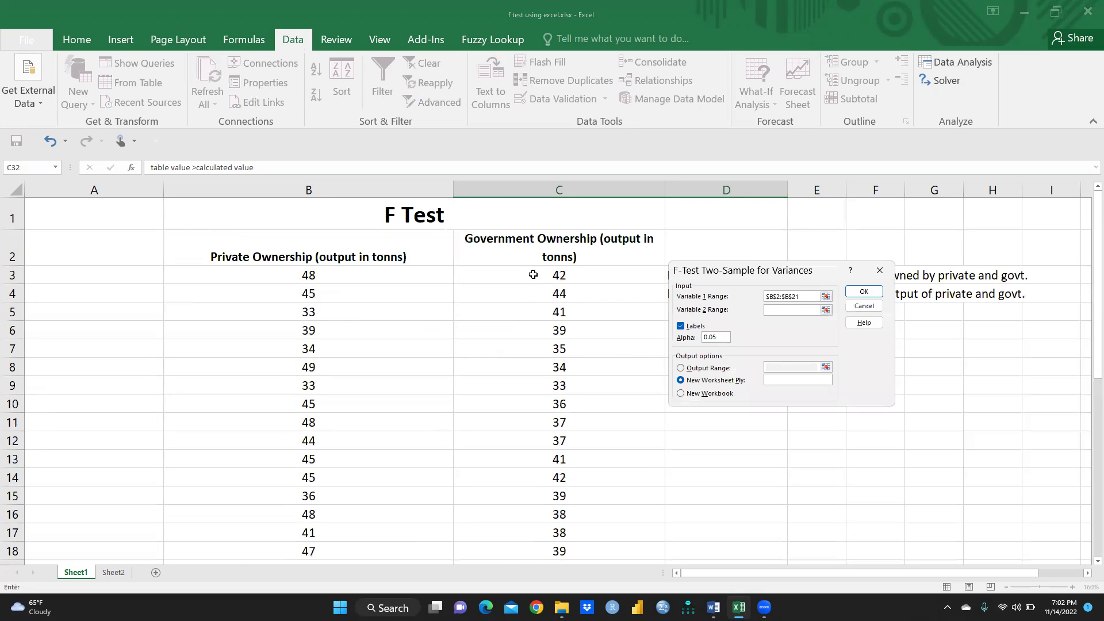
pyautogui.moveTo(538, 239); pyautogui.dragTo(570, 518)
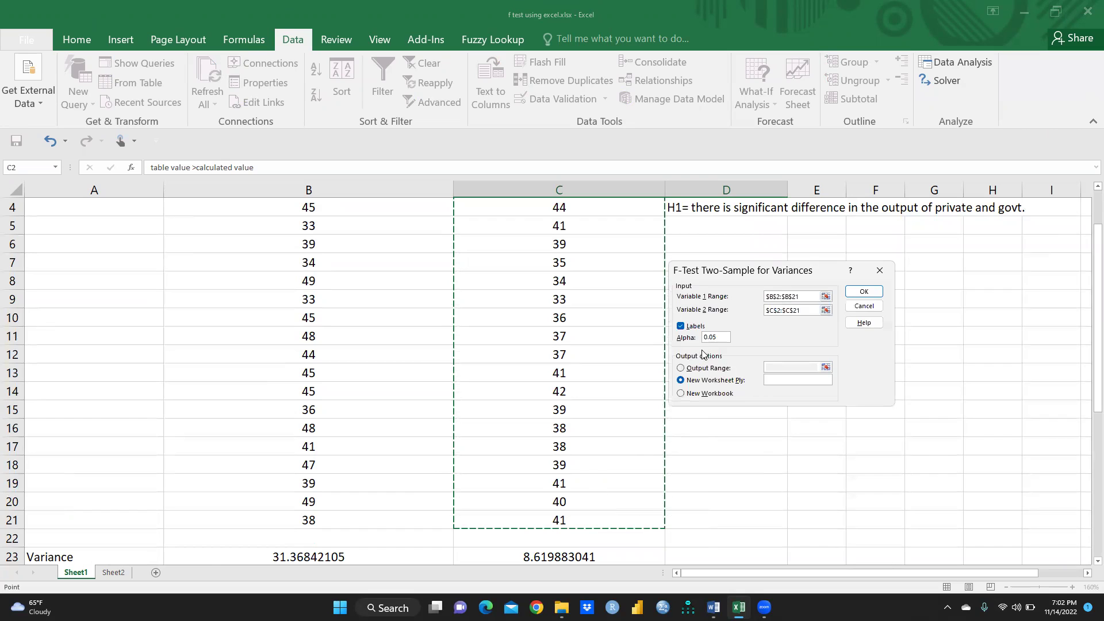
pyautogui.click(681, 368)
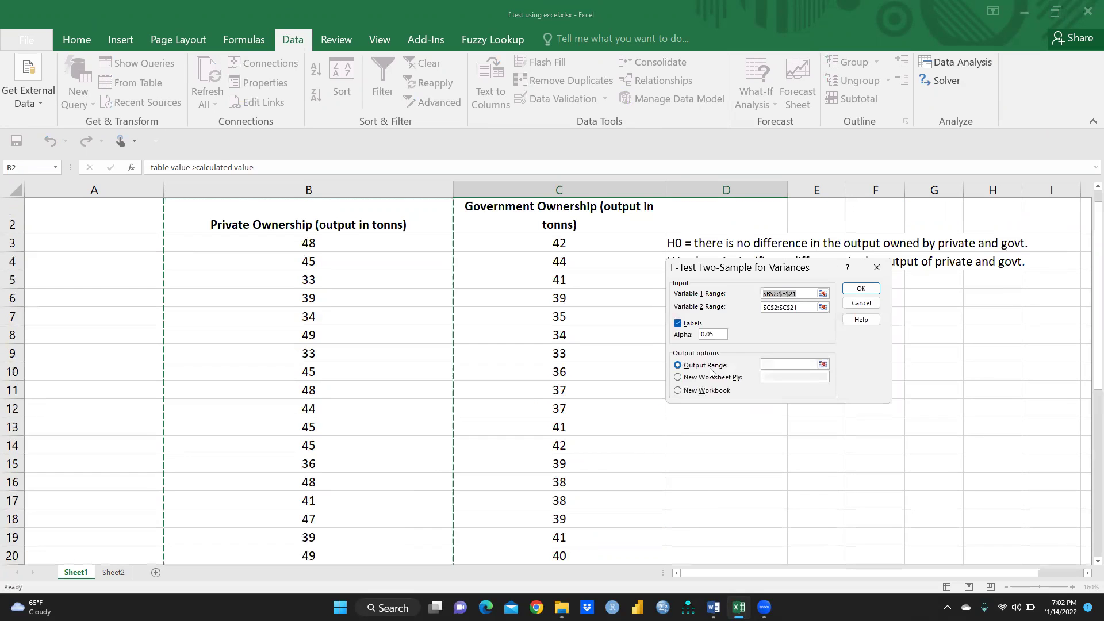
pyautogui.click(934, 328)
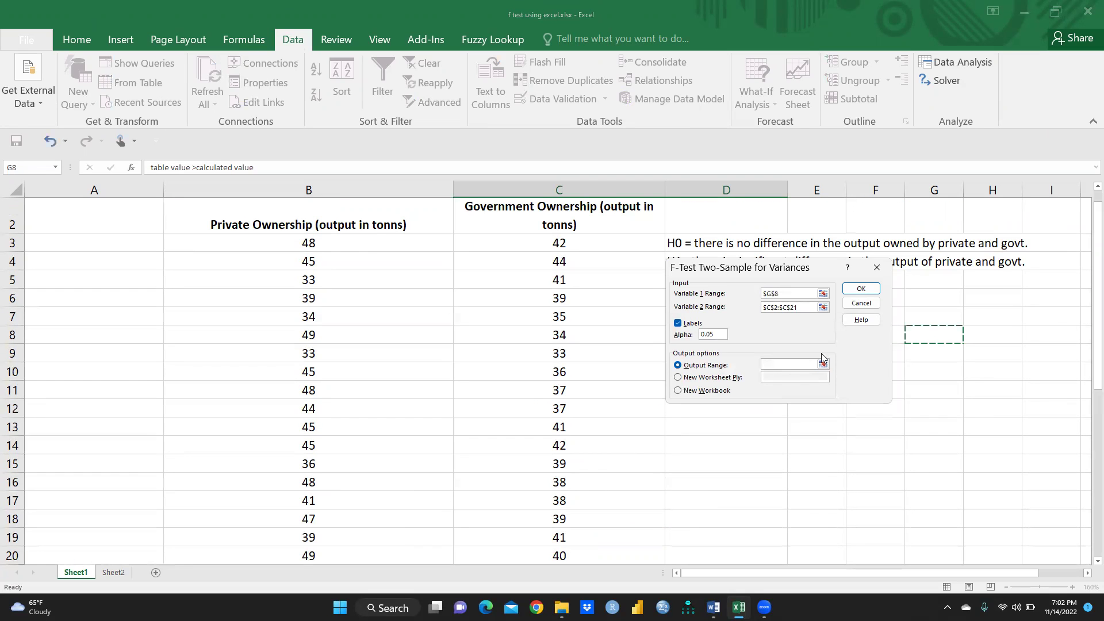
pyautogui.click(768, 363)
pyautogui.moveTo(311, 212); pyautogui.dragTo(338, 506)
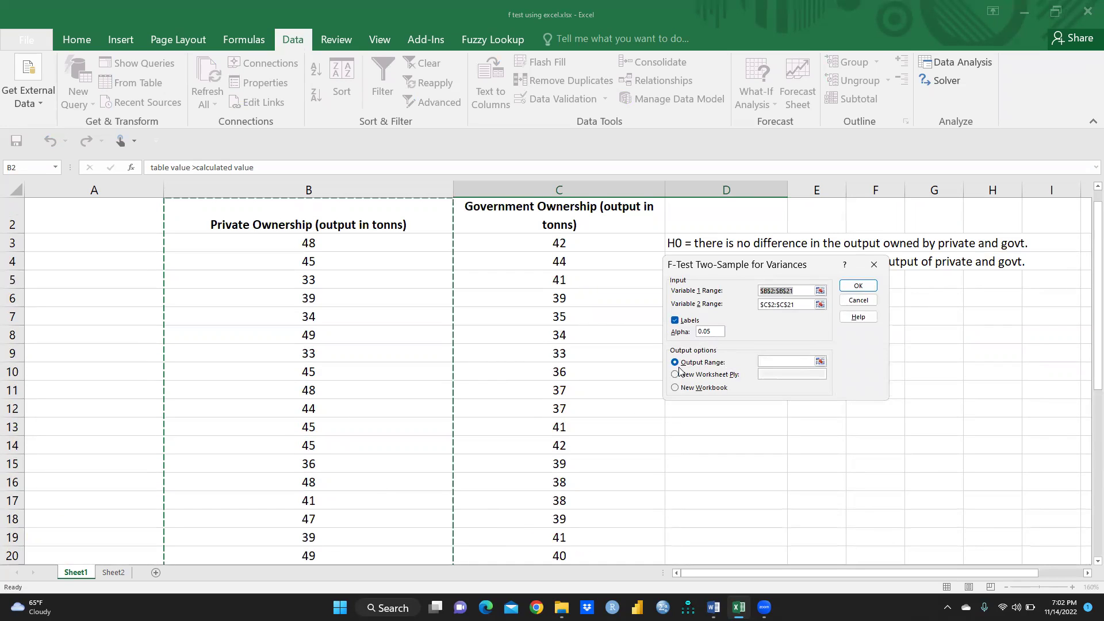
pyautogui.click(773, 362)
pyautogui.click(955, 335)
# - Run the F-test and widen columns G and I to show labels and full decimals
pyautogui.click(858, 285)
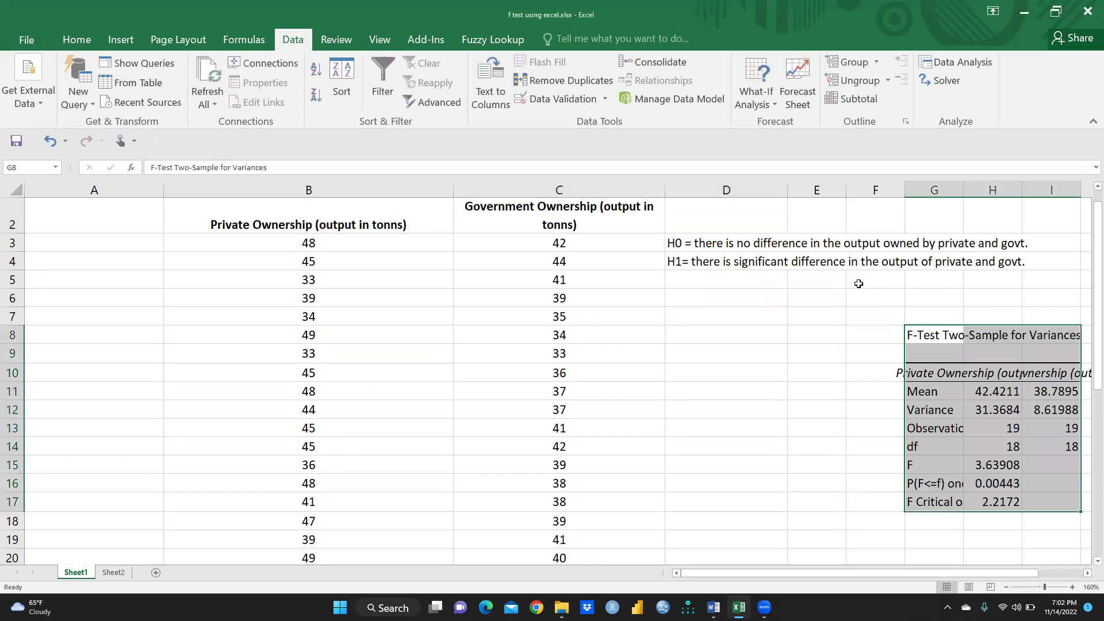
pyautogui.moveTo(989, 572); pyautogui.dragTo(1040, 570)
pyautogui.moveTo(826, 189); pyautogui.dragTo(1007, 190)
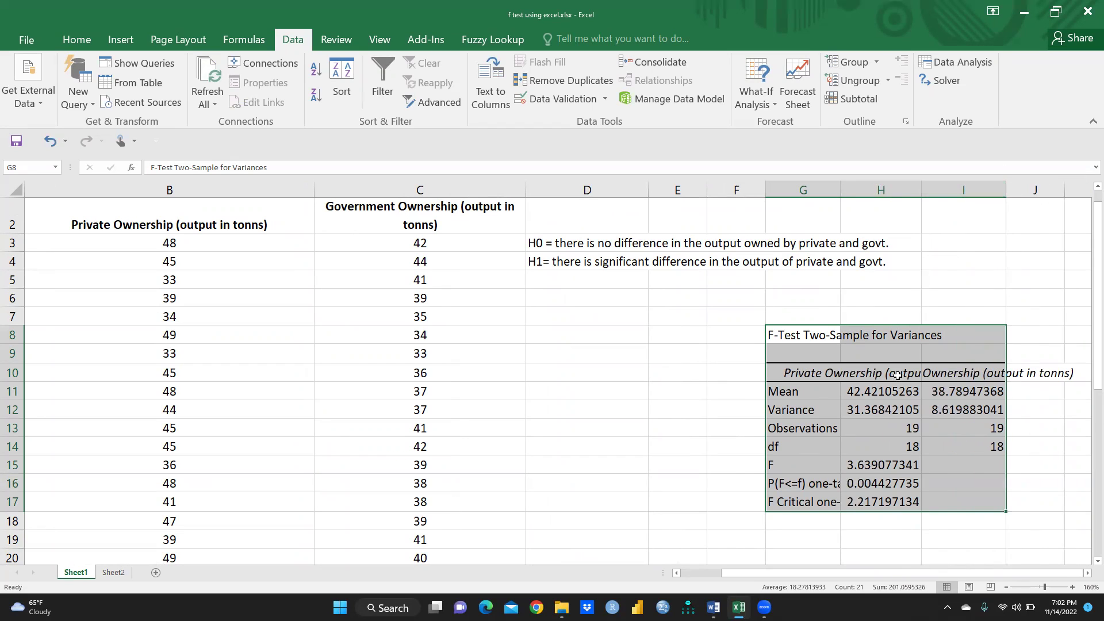
pyautogui.click(819, 504)
# - Compare F Critical one-tail 2.217197134 against the manually found critical value 1.85
pyautogui.click(878, 507)
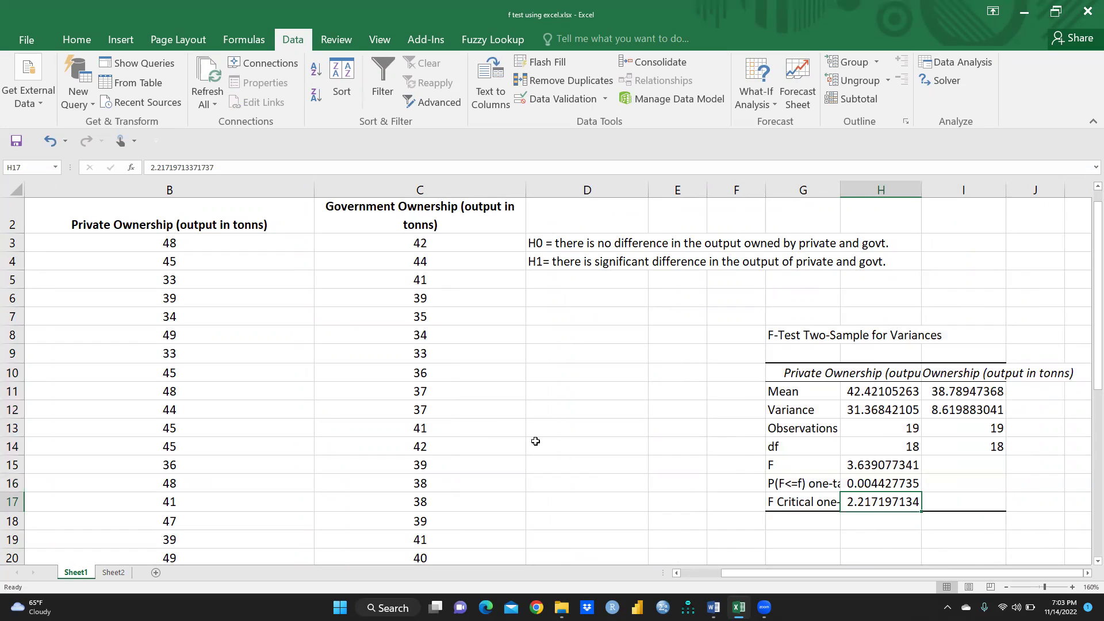
pyautogui.scroll(-1, 493, 426)
pyautogui.scroll(-3, 493, 426)
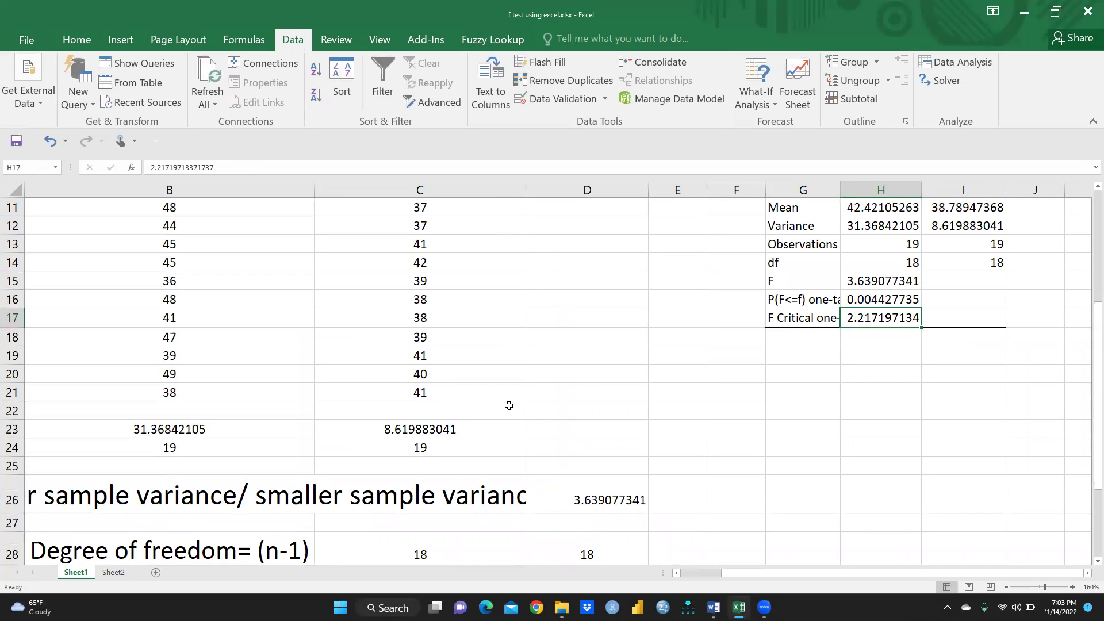
pyautogui.scroll(-3, 716, 342)
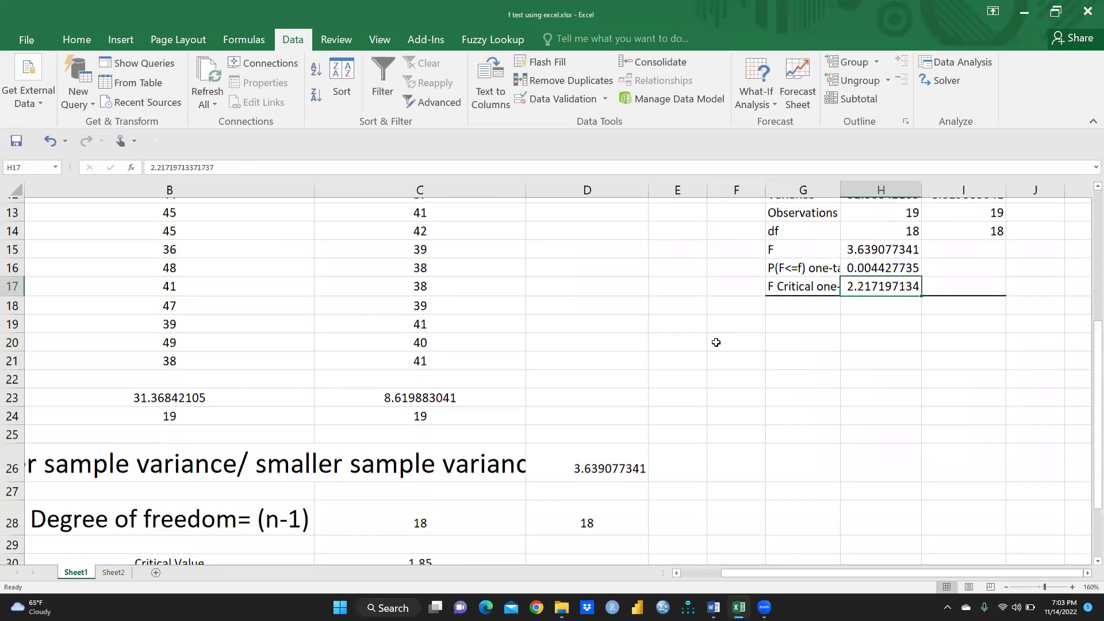
pyautogui.click(451, 540)
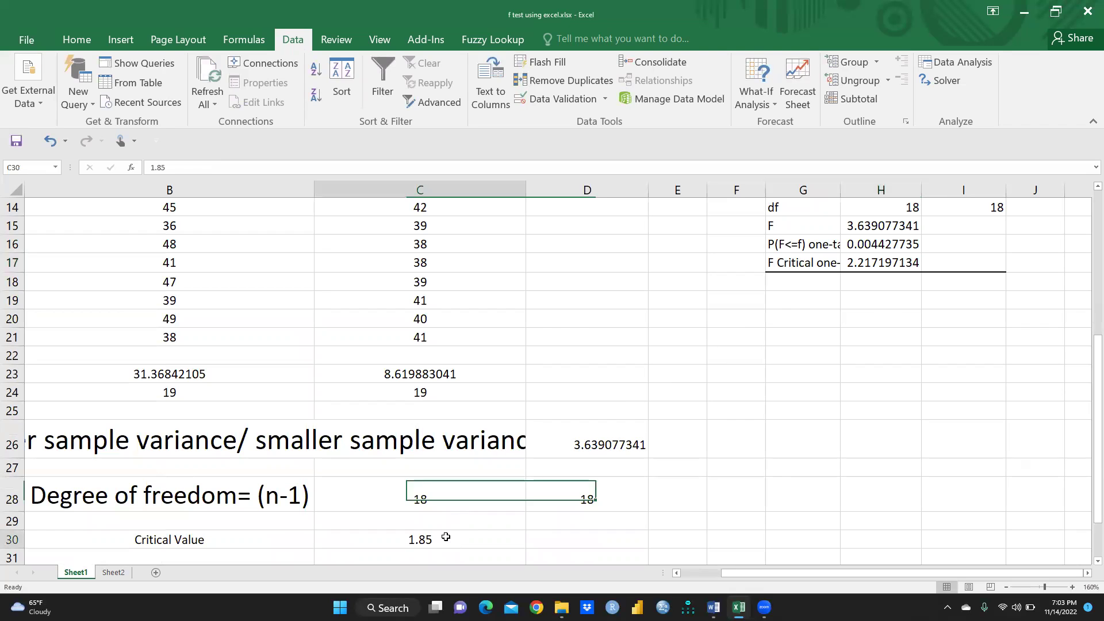
pyautogui.scroll(3, 825, 402)
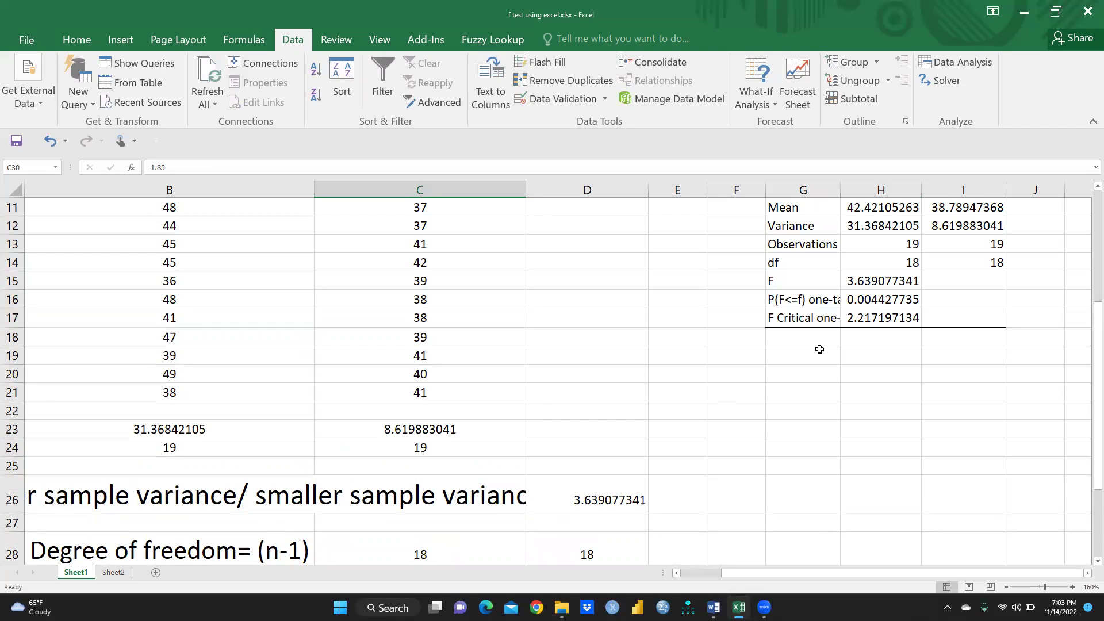
pyautogui.scroll(3, 832, 345)
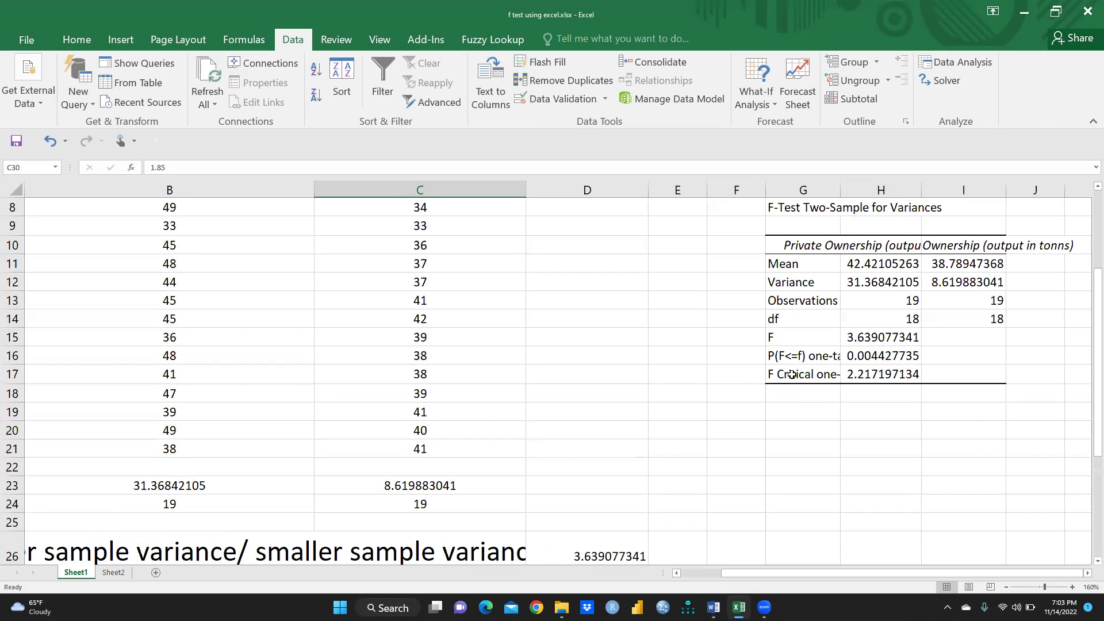
pyautogui.click(803, 372)
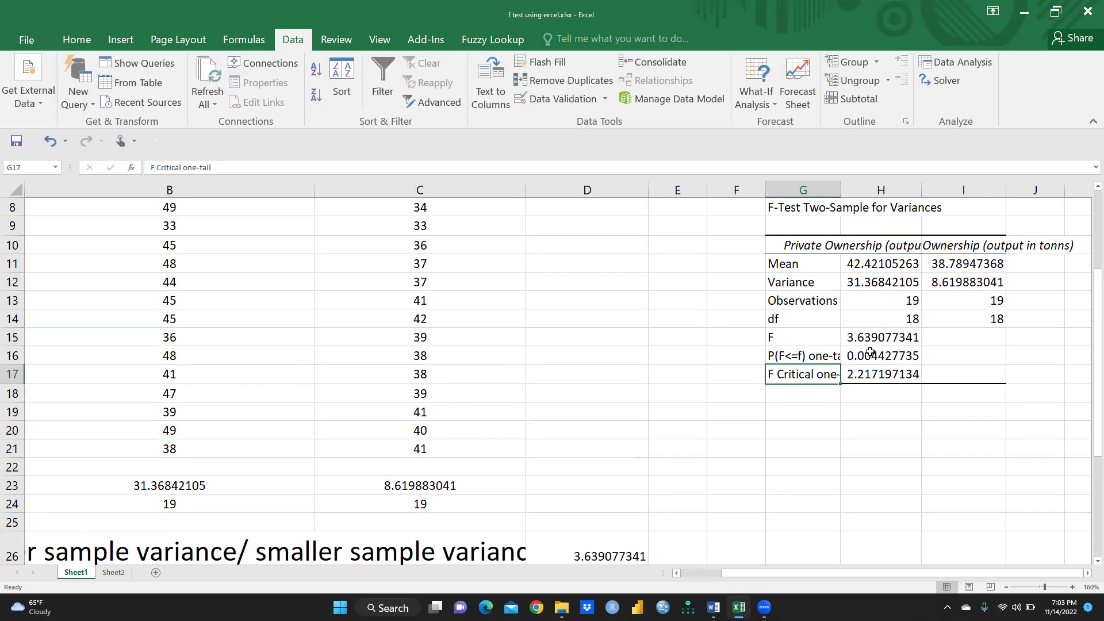
pyautogui.click(887, 340)
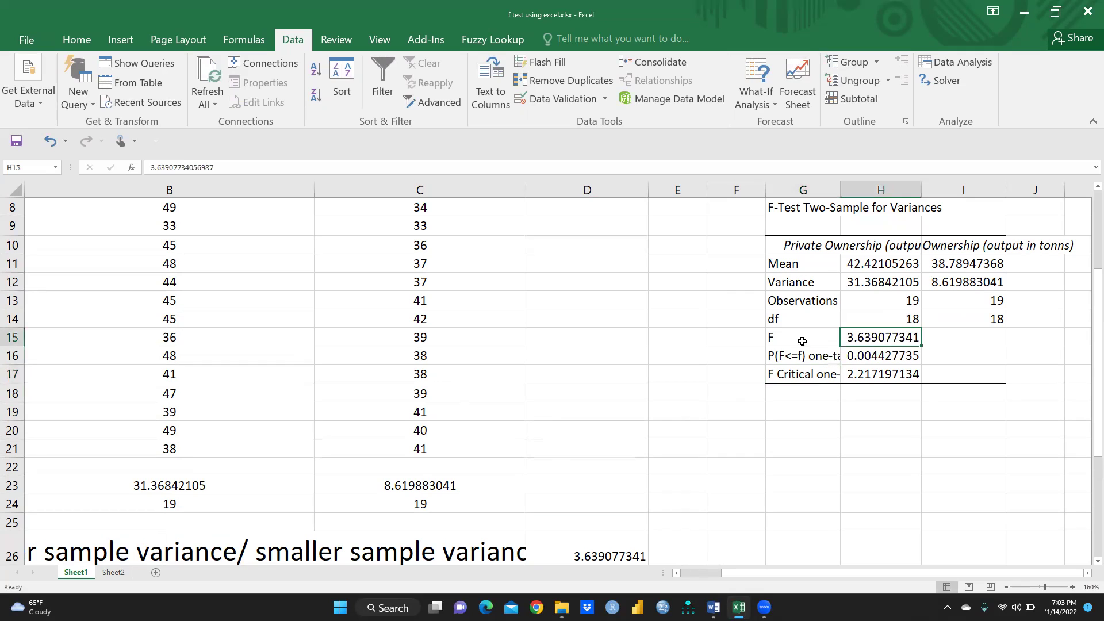
pyautogui.click(604, 552)
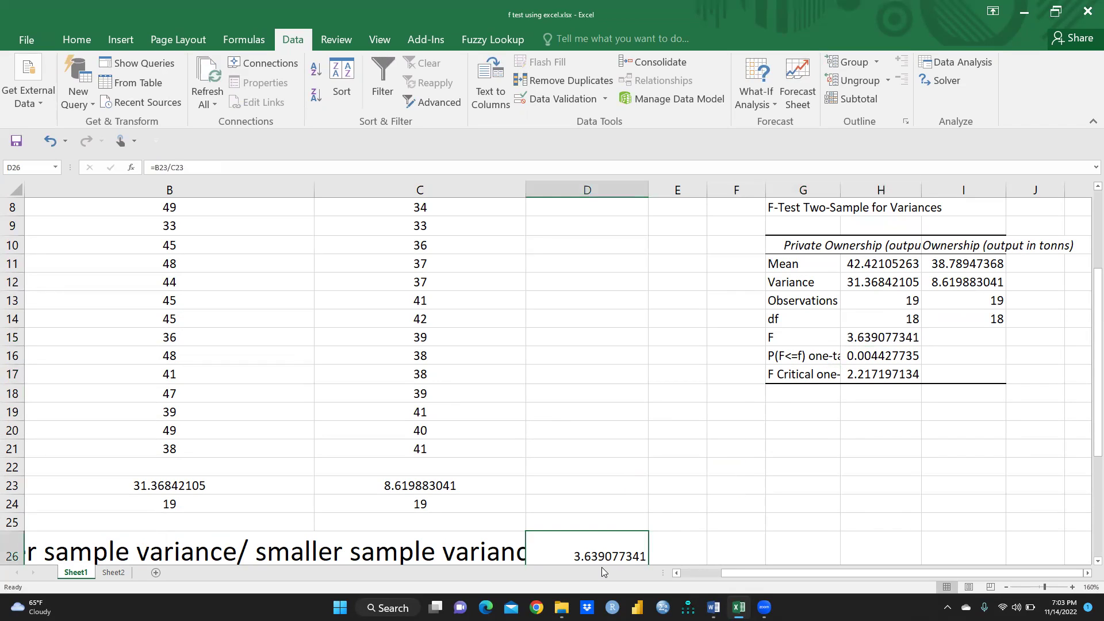
pyautogui.click(871, 332)
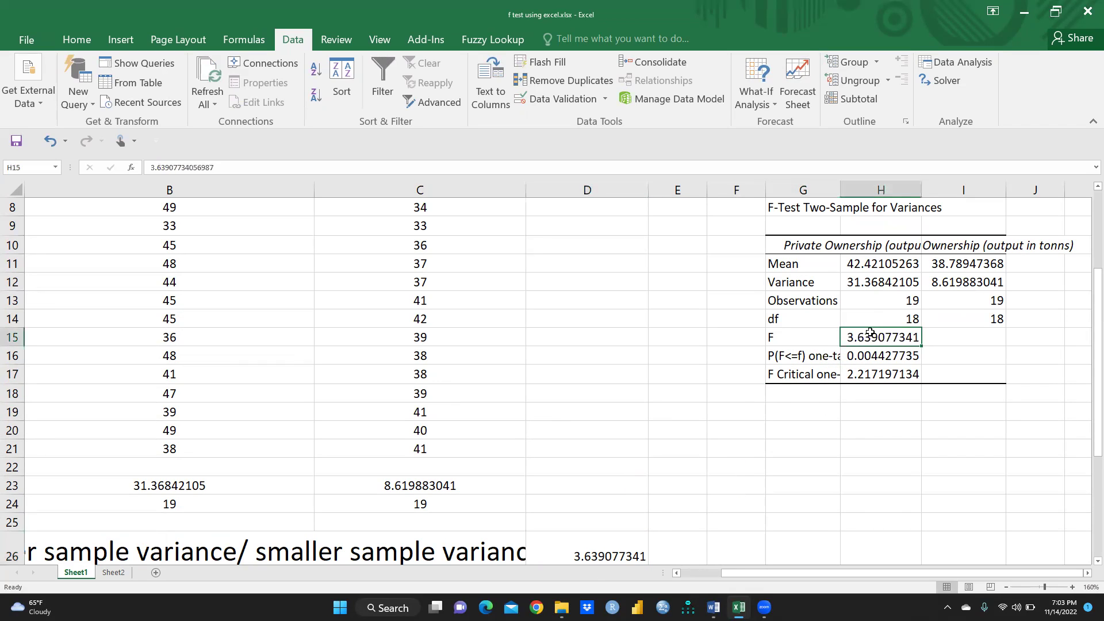
pyautogui.click(597, 544)
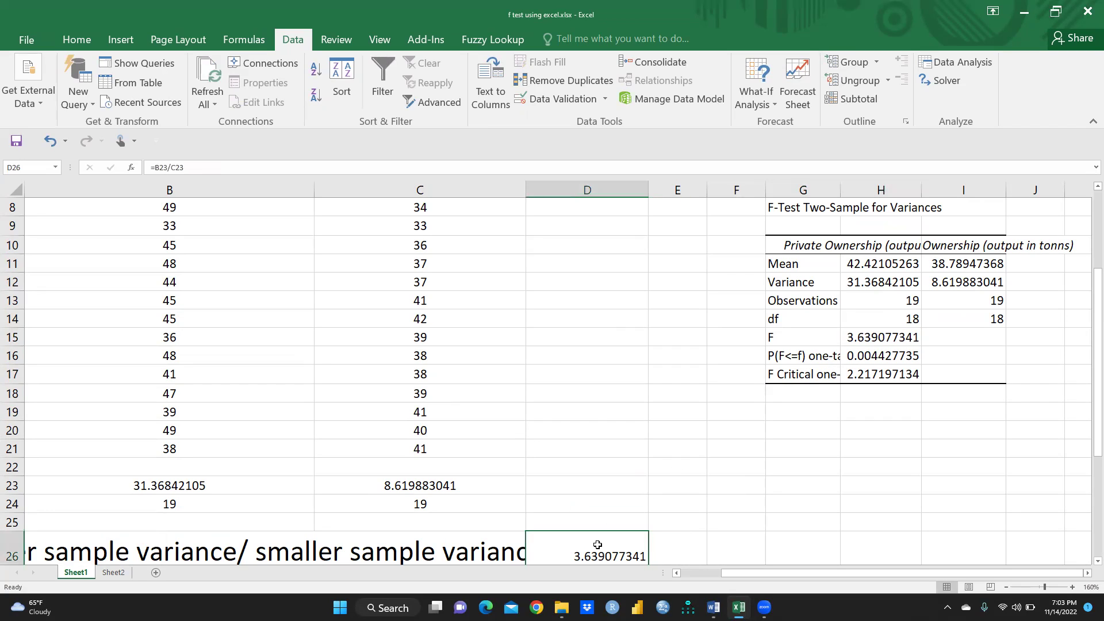
pyautogui.click(876, 332)
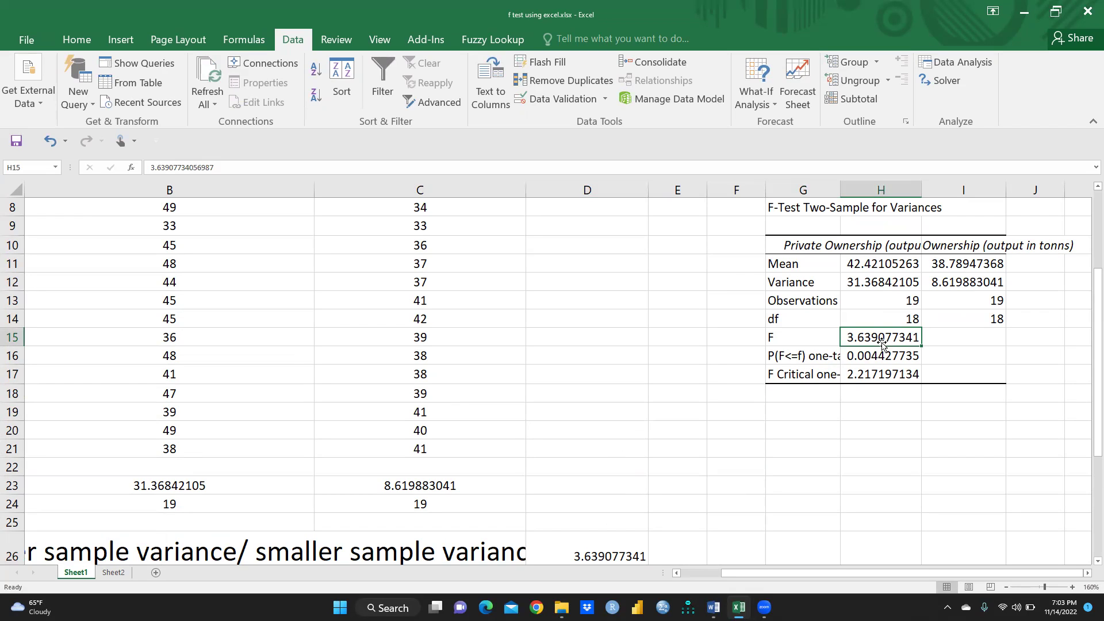
pyautogui.scroll(-1, 582, 453)
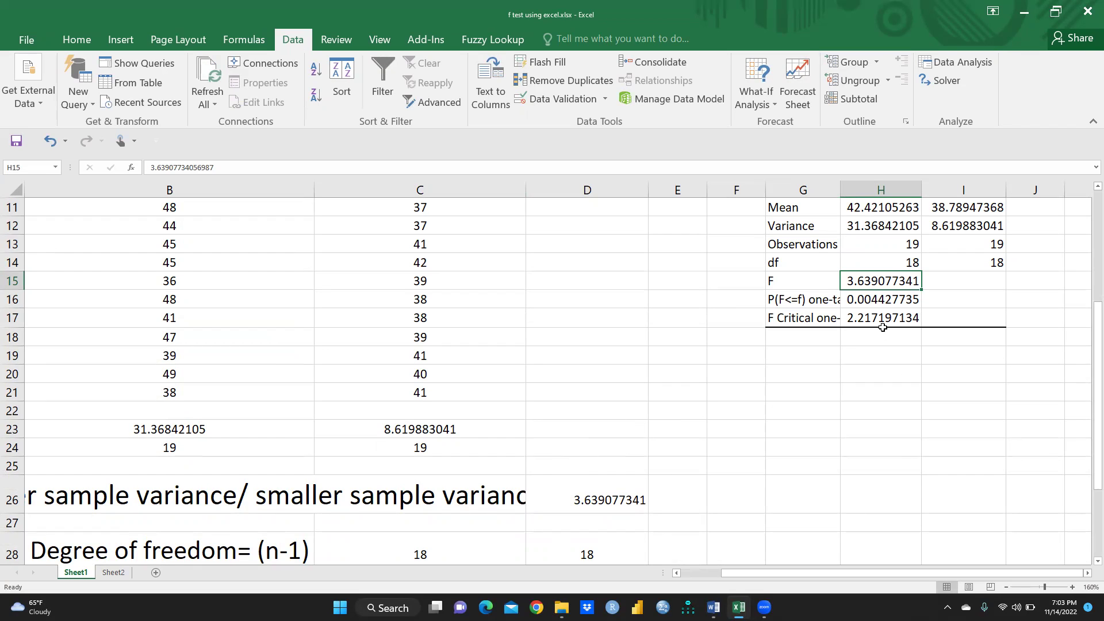
pyautogui.scroll(1, 834, 393)
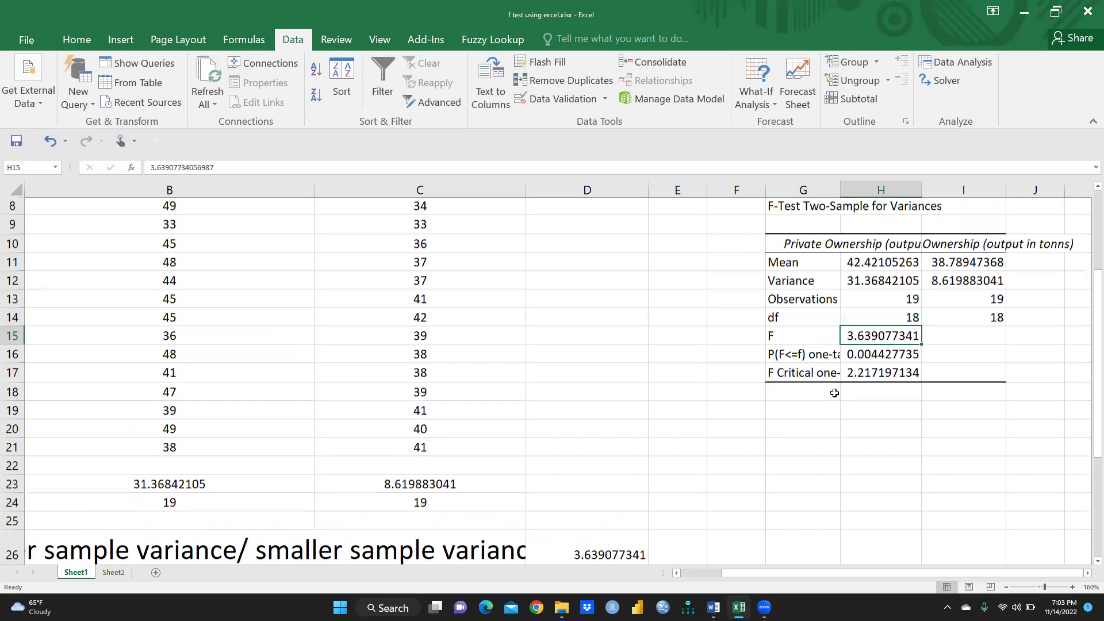
pyautogui.click(867, 375)
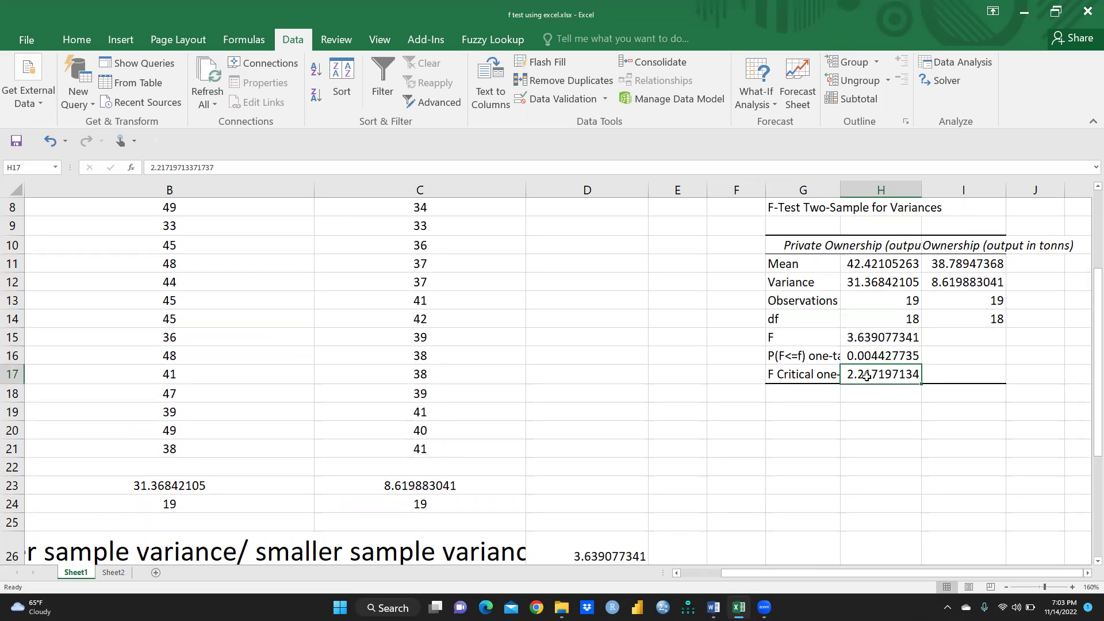
pyautogui.click(861, 339)
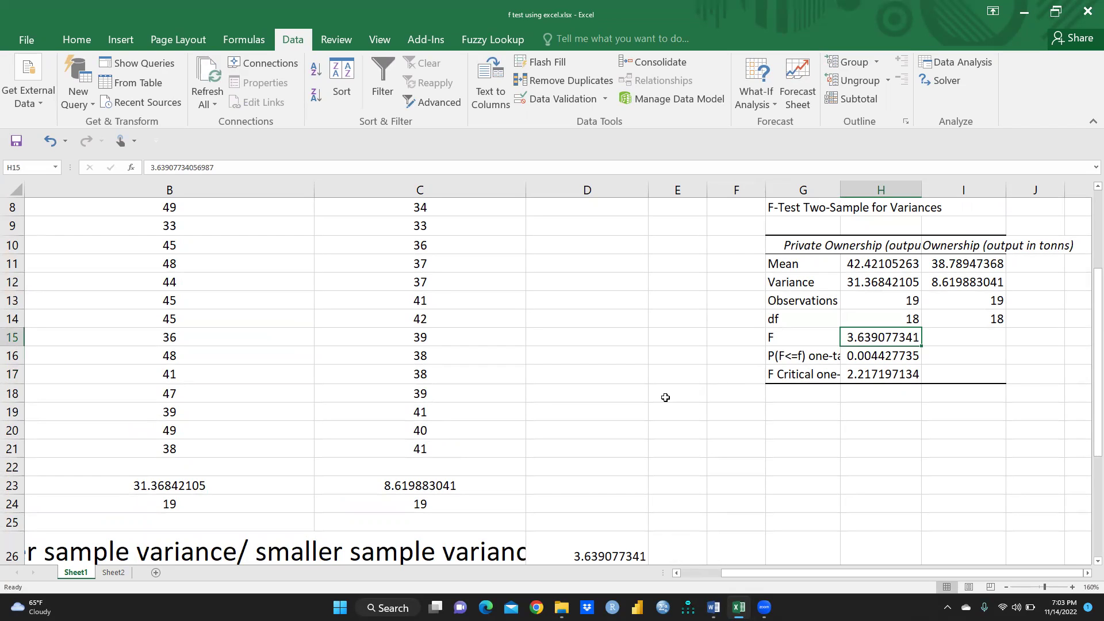
pyautogui.scroll(3, 677, 407)
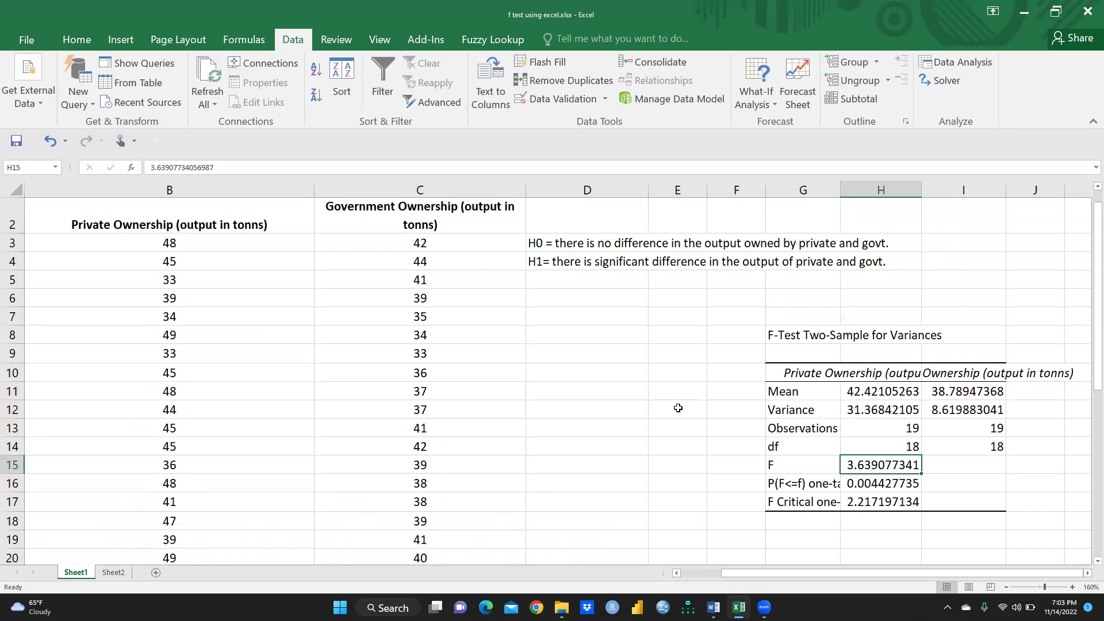